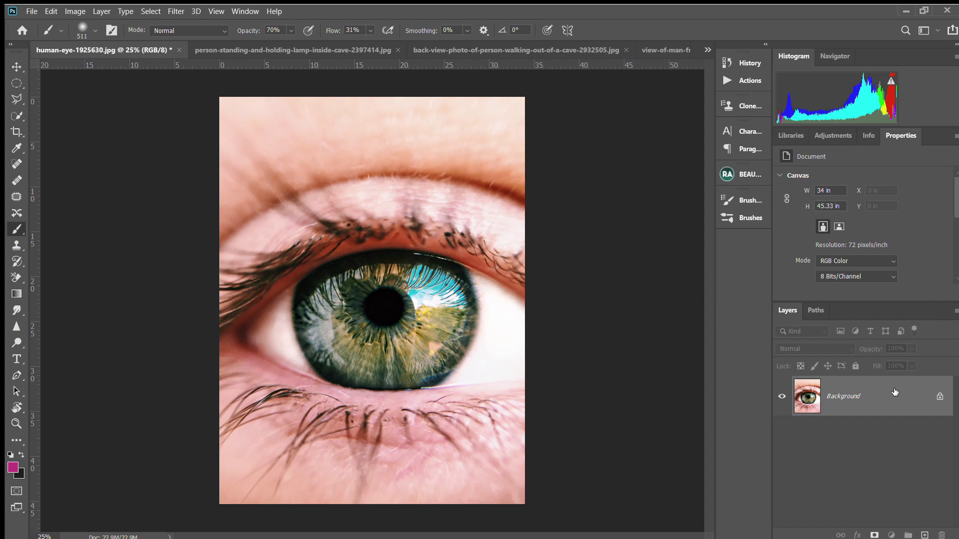
# - Duplicate the Background layer and trace the upper edge of the eyeball with a curved Pen path starting at the inner corner
pyautogui.hotkey('ctrl', 'j')
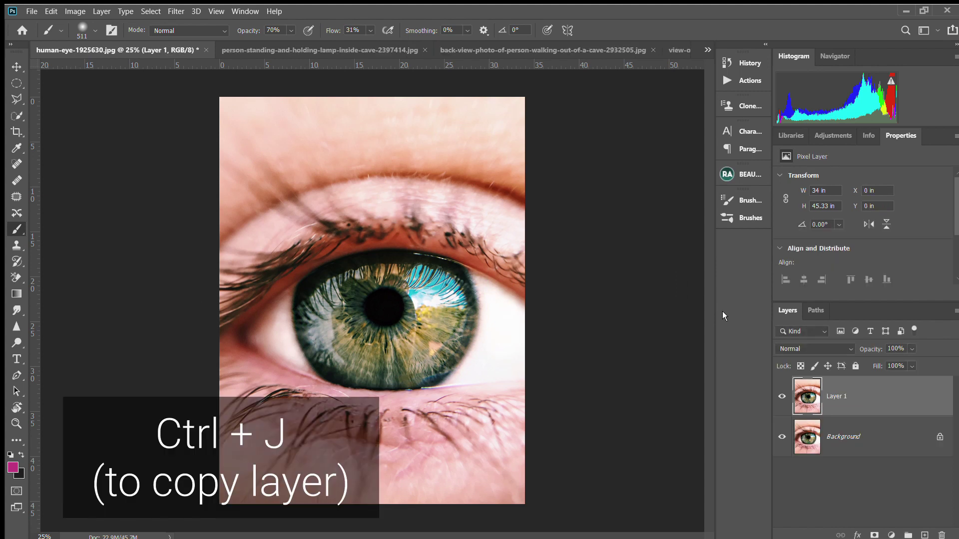
pyautogui.hotkey('ctrl', '+')
pyautogui.hotkey('ctrl', '+')
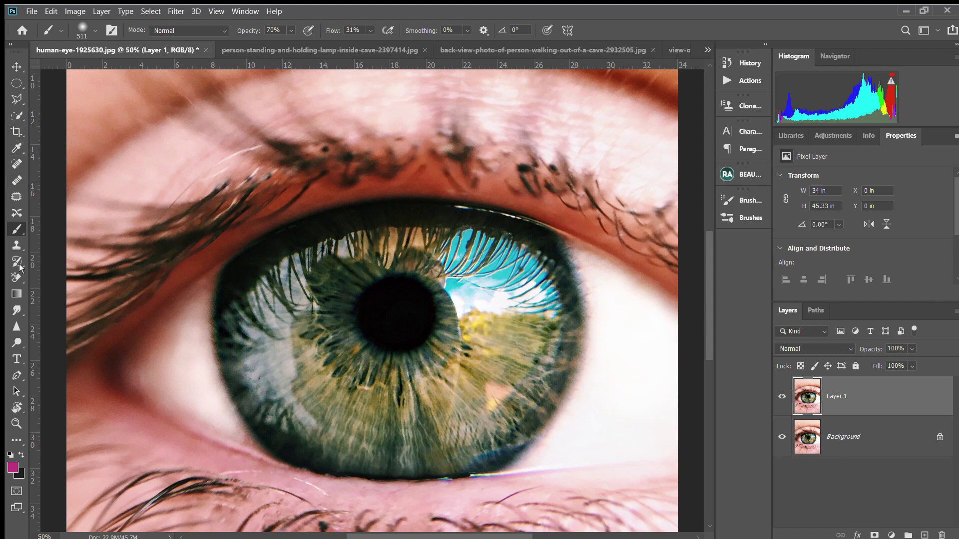
pyautogui.click(16, 375)
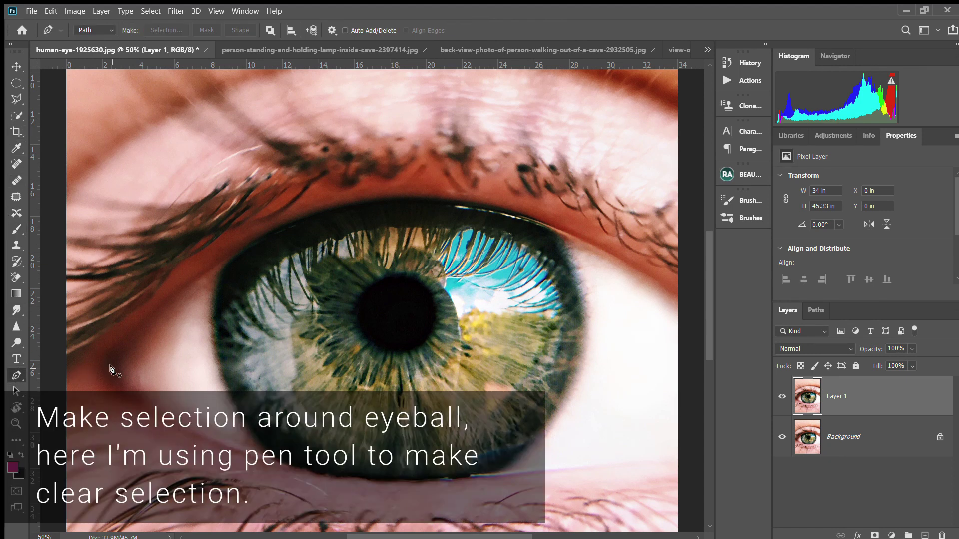
pyautogui.click(124, 342)
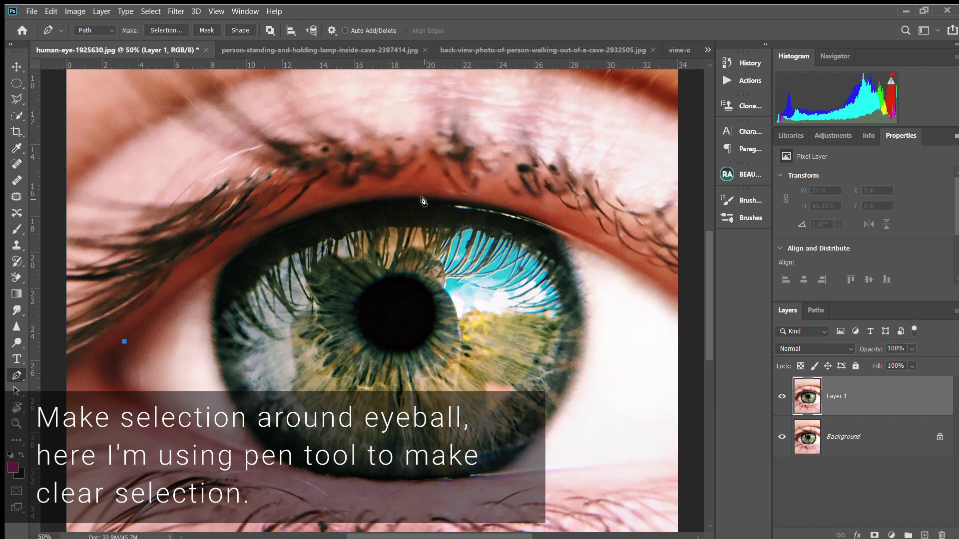
pyautogui.moveTo(423, 200); pyautogui.dragTo(580, 219)
pyautogui.moveTo(560, 207); pyautogui.dragTo(530, 194)
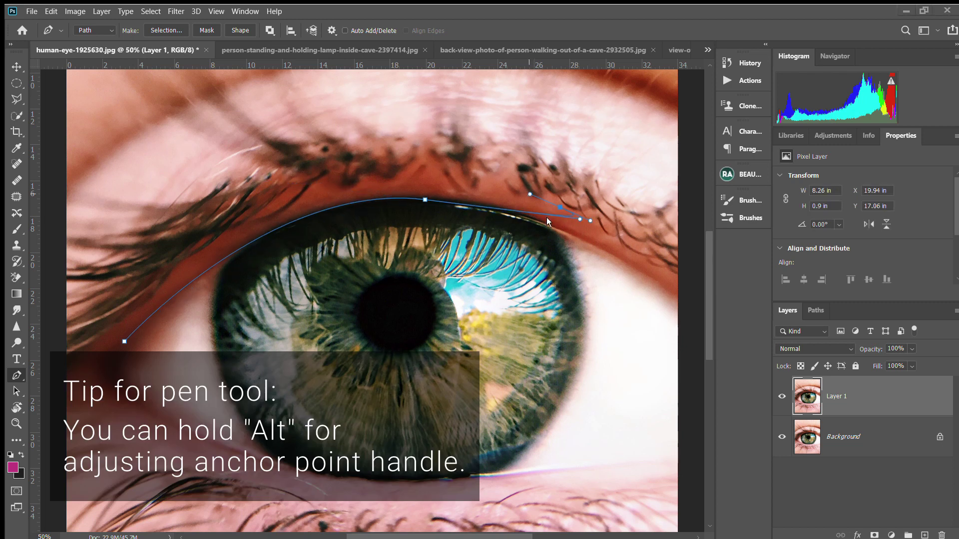
pyautogui.hotkey('ctrl', 'z')
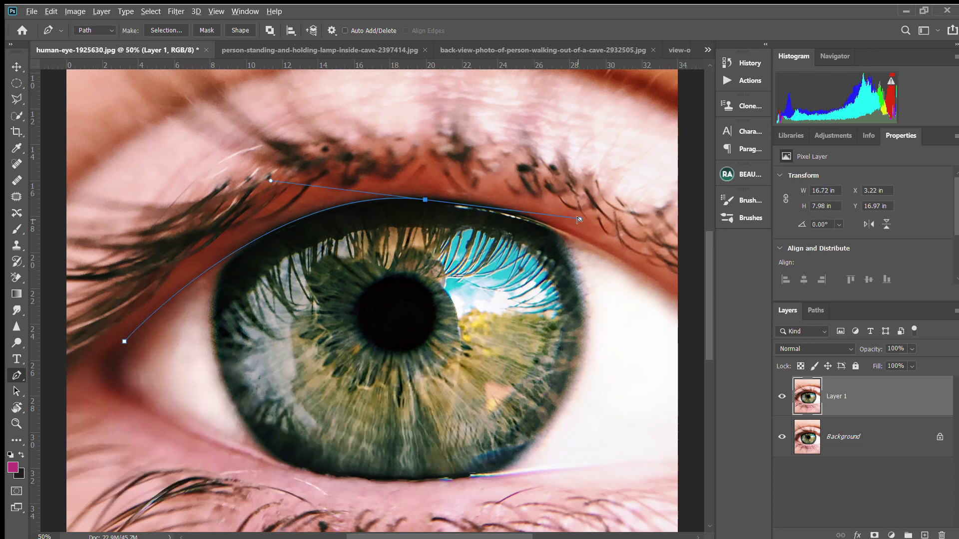
pyautogui.moveTo(580, 219); pyautogui.dragTo(438, 166)
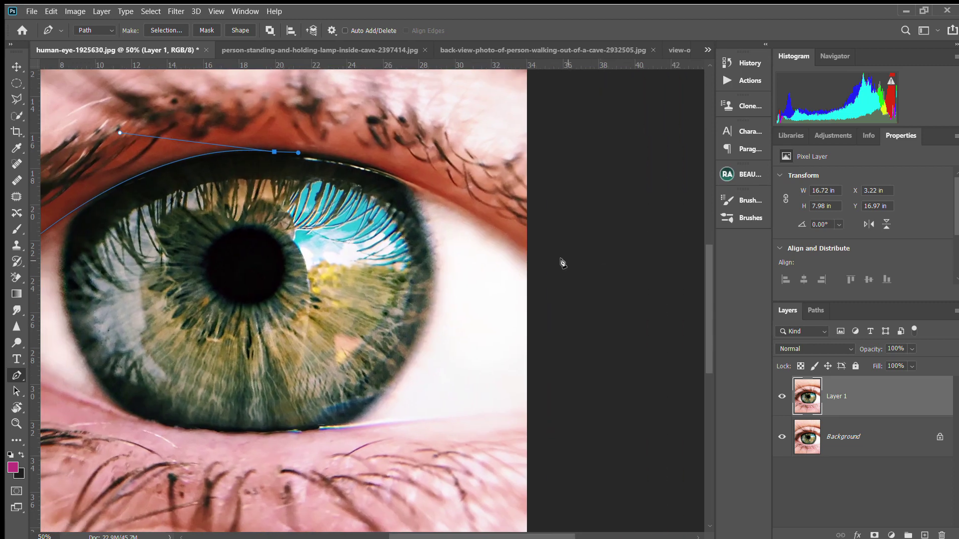
# - Extend the Pen path past the photo's right edge, back along the lower eyelid, and close it at the inner corner
pyautogui.moveTo(539, 265); pyautogui.dragTo(630, 367)
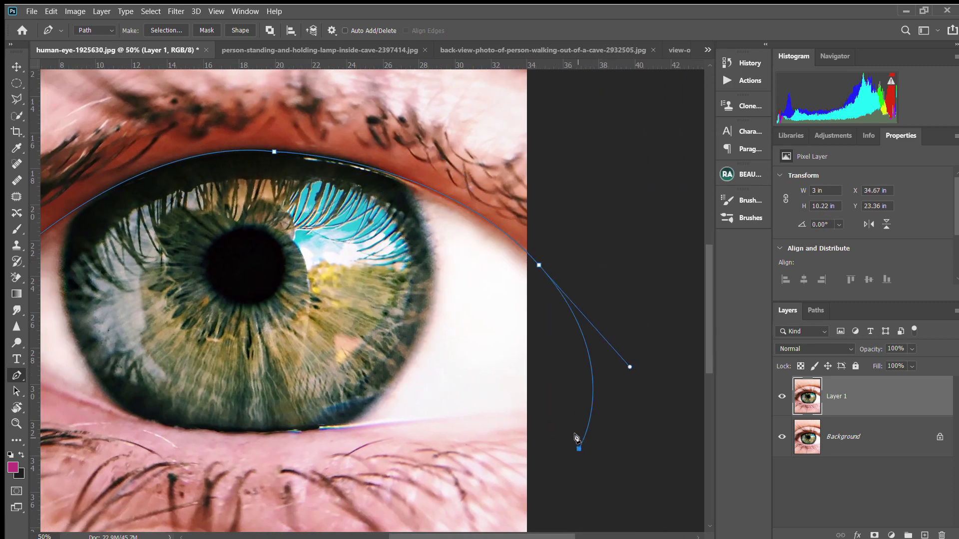
pyautogui.click(558, 394)
pyautogui.moveTo(234, 433); pyautogui.dragTo(417, 409)
pyautogui.moveTo(223, 357); pyautogui.dragTo(194, 344)
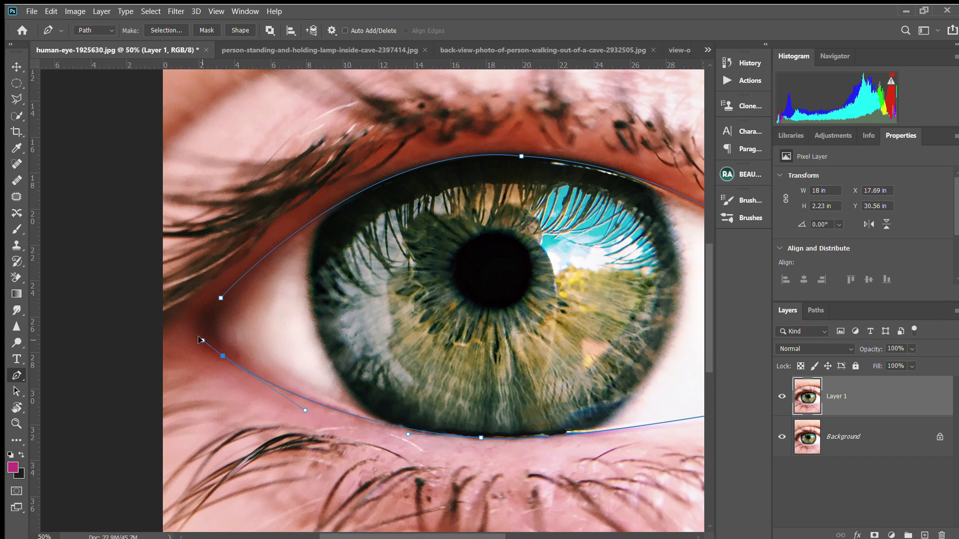
pyautogui.click(198, 327)
pyautogui.click(221, 298)
pyautogui.hotkey('ctrl', '-')
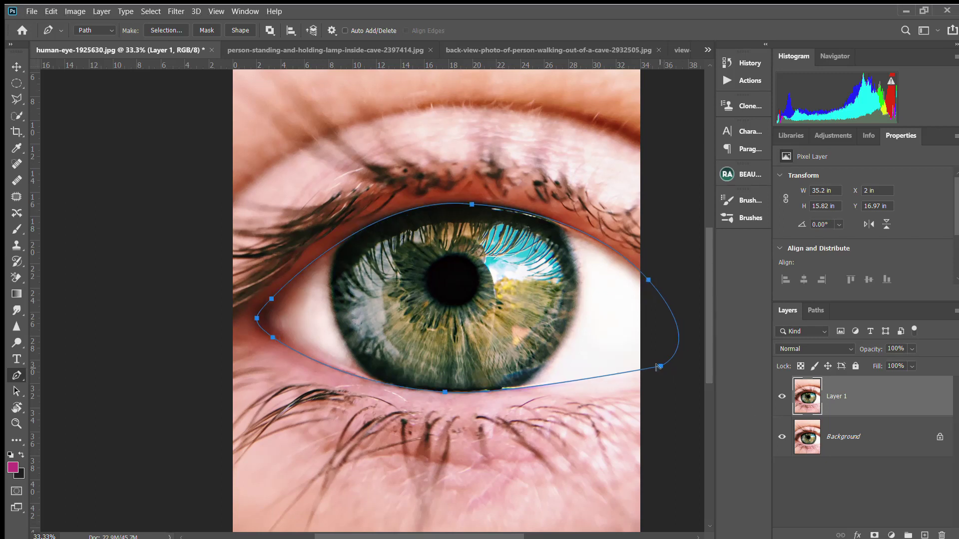
# - Convert the eyeball work path into a selection and return to the layer list
pyautogui.click(815, 310)
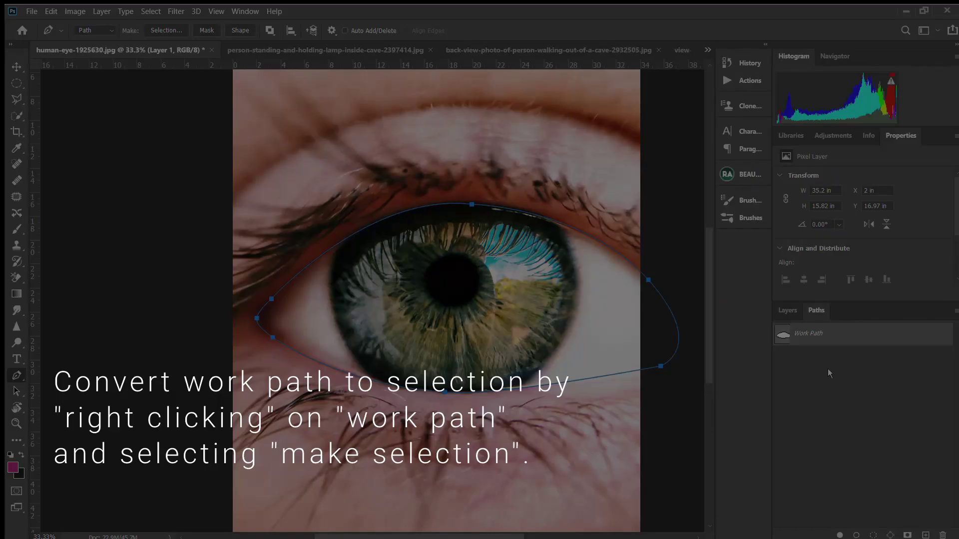
pyautogui.press('i')
pyautogui.click(570, 176)
pyautogui.click(792, 312)
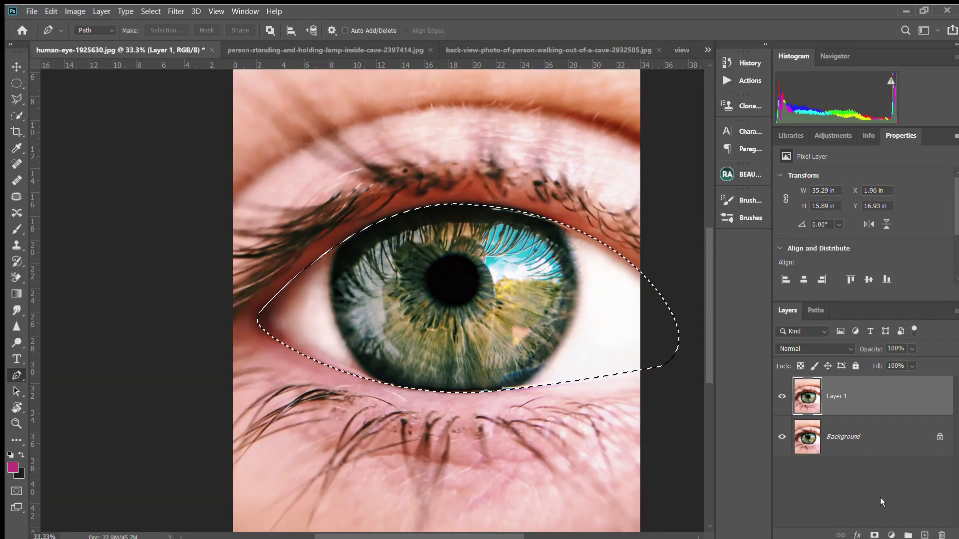
# - Mask Layer 1 from the selection with the Background hidden, and invert the mask to cut out the eyeball
pyautogui.click(873, 534)
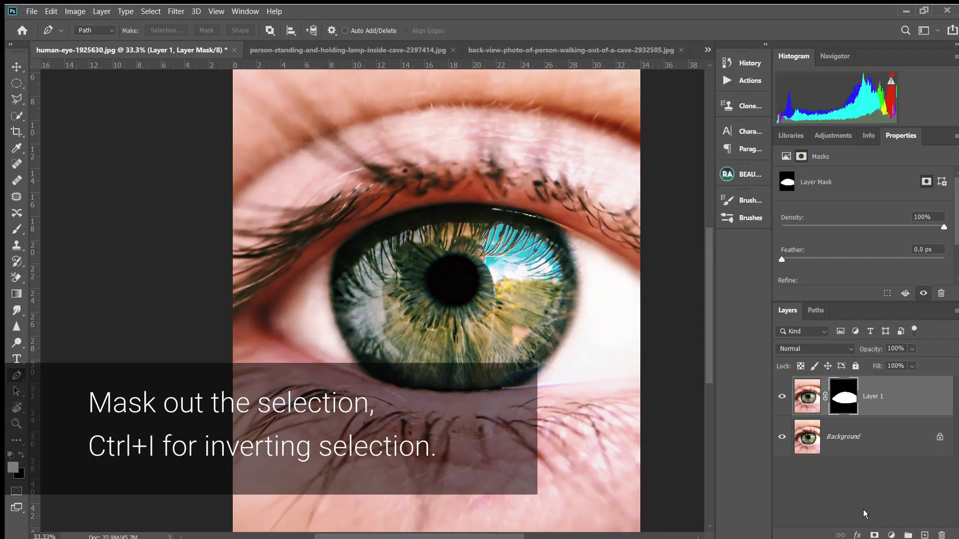
pyautogui.click(782, 436)
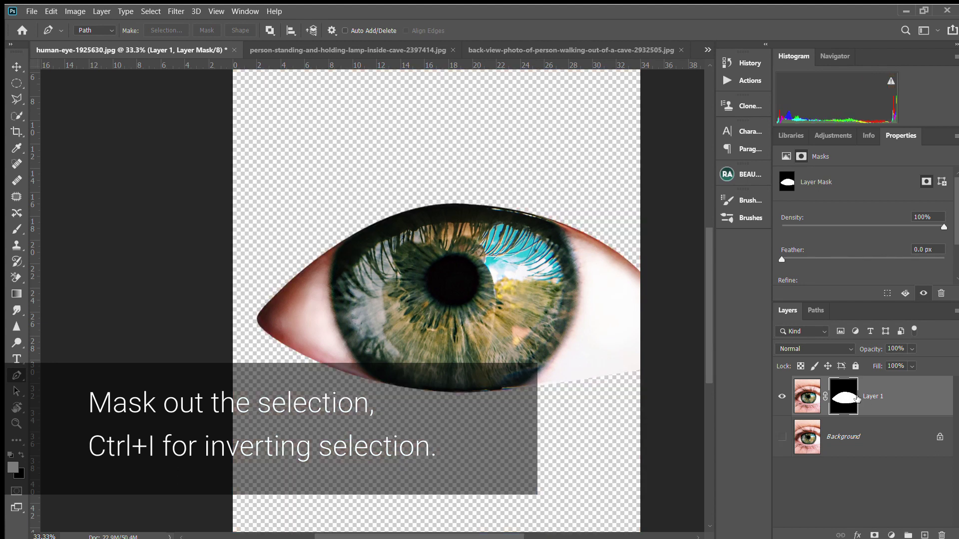
pyautogui.hotkey('ctrl', 'i')
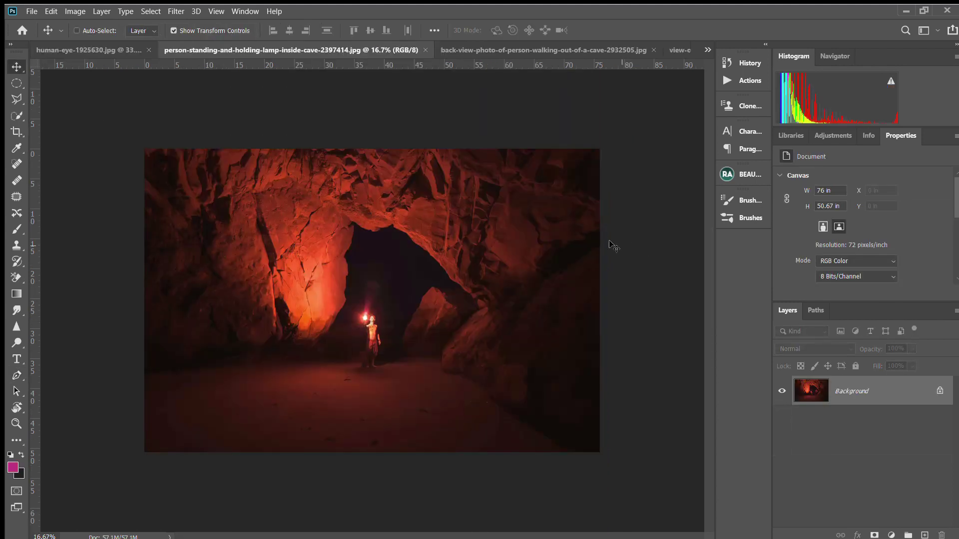
# - Bring the entire photo of the person holding a lamp in a cave into the eye document and place it below Layer 1
pyautogui.click(17, 83)
pyautogui.hotkey('ctrl', 'a')
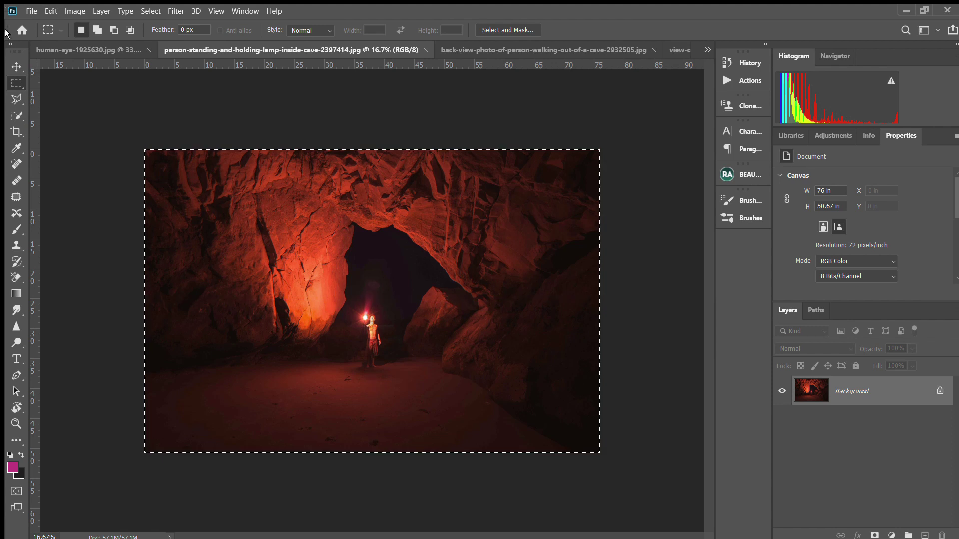
pyautogui.click(16, 67)
pyautogui.moveTo(296, 245); pyautogui.dragTo(529, 363)
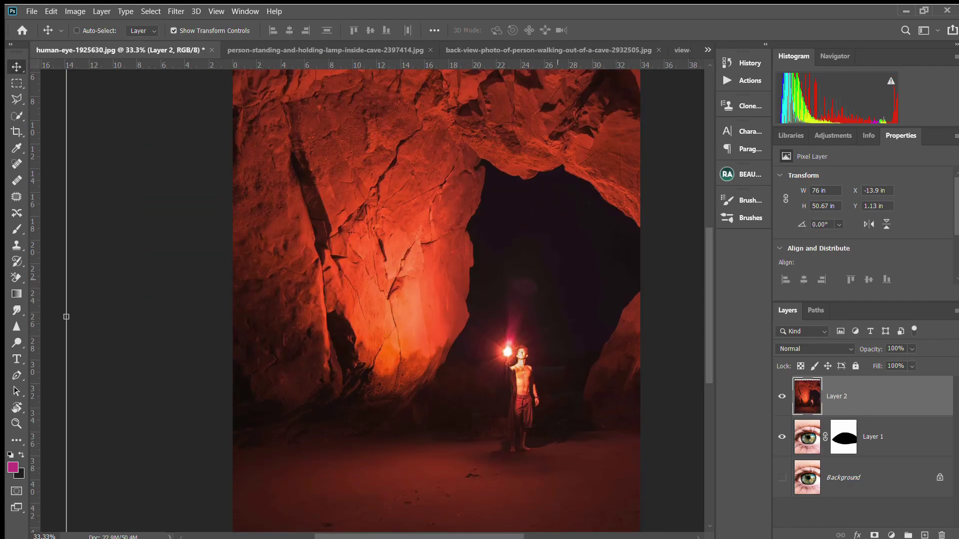
pyautogui.moveTo(917, 396); pyautogui.dragTo(917, 463)
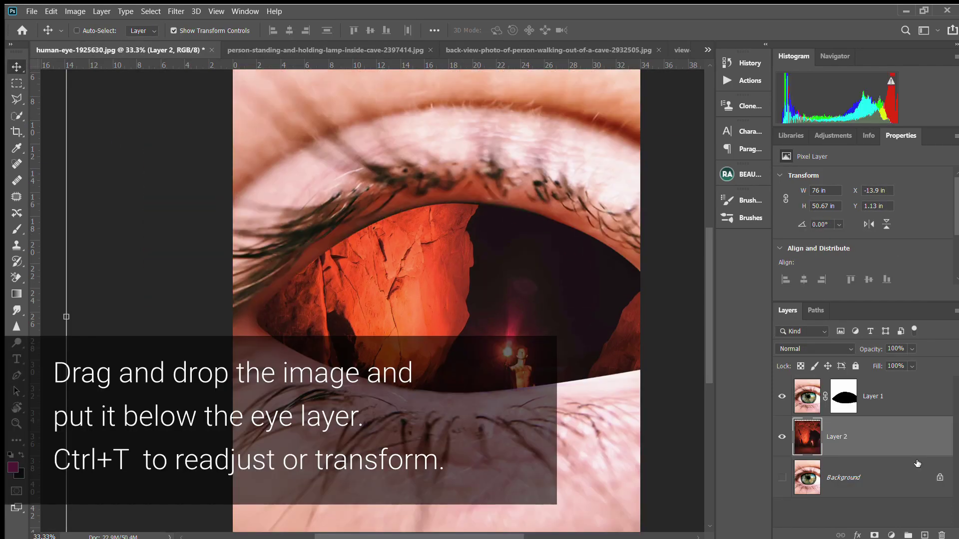
# - Scale the cave layer to 49.49% and position it so the lamp holder sits centred in the eye opening
pyautogui.hotkey('ctrl', 't')
pyautogui.hotkey('ctrl', '-')
pyautogui.hotkey('ctrl', '-')
pyautogui.moveTo(642, 473); pyautogui.dragTo(488, 370)
pyautogui.moveTo(413, 334); pyautogui.dragTo(454, 378)
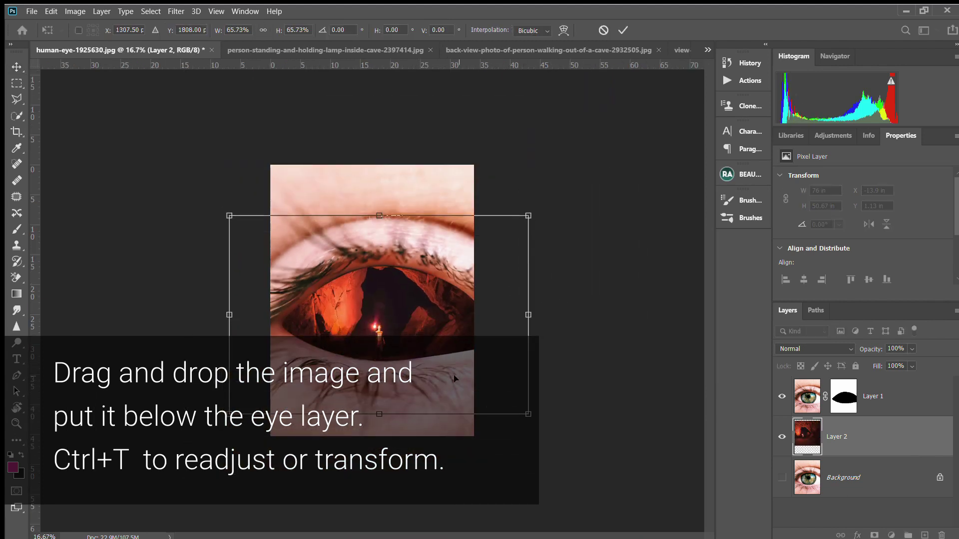
pyautogui.moveTo(528, 414); pyautogui.dragTo(475, 379)
pyautogui.moveTo(425, 327); pyautogui.dragTo(474, 334)
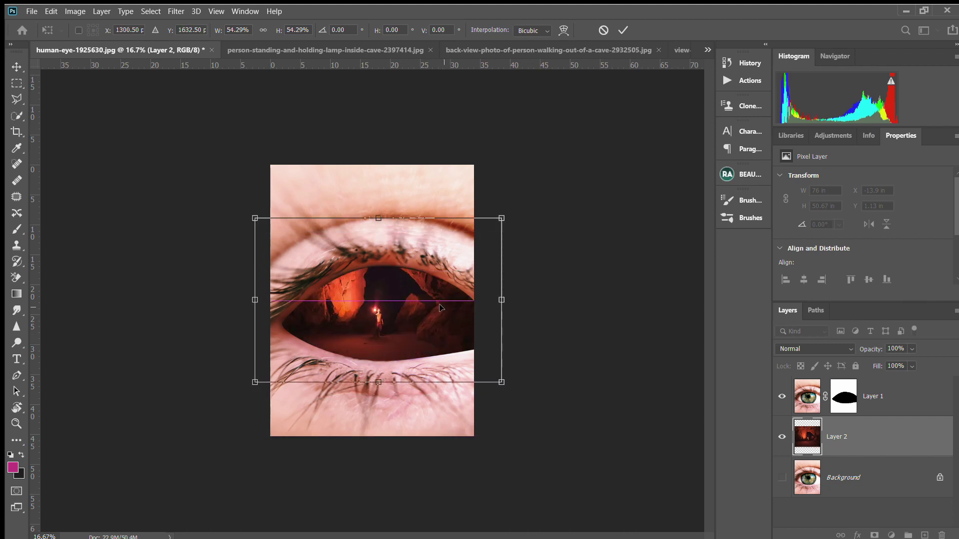
pyautogui.moveTo(502, 382); pyautogui.dragTo(481, 368)
pyautogui.moveTo(441, 311); pyautogui.dragTo(445, 329)
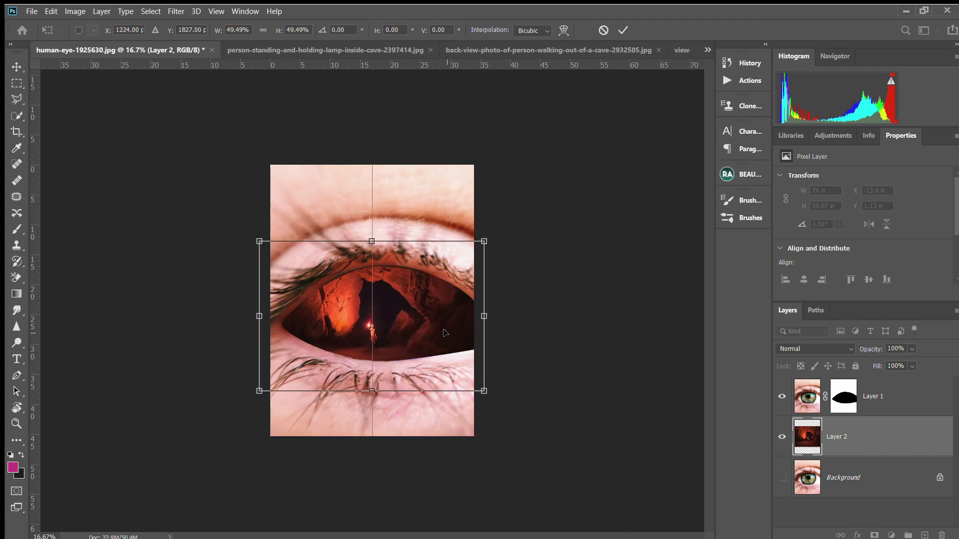
pyautogui.press('Return')
pyautogui.hotkey('ctrl', '+')
pyautogui.hotkey('ctrl', '+')
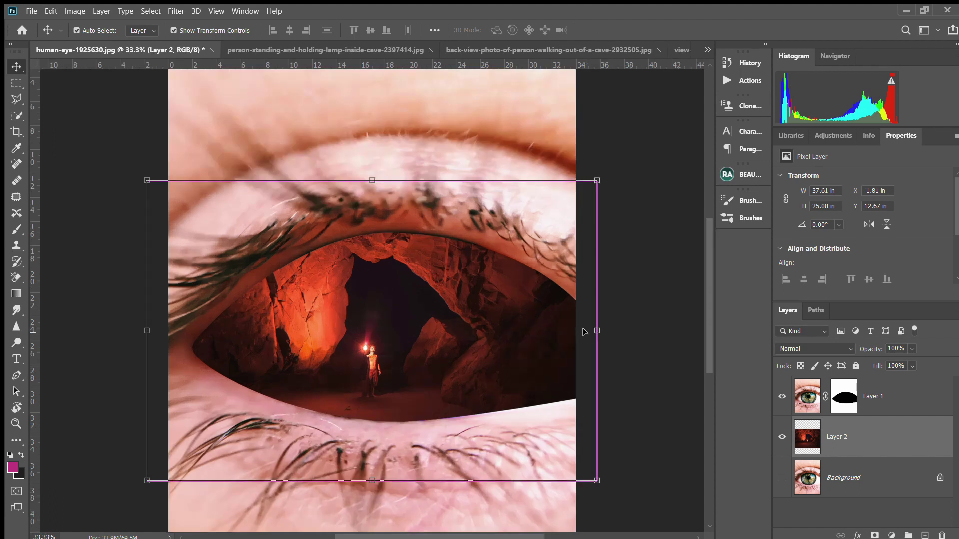
# - Add a Curves adjustment clipped to Layer 1, with the RGB black point moved to input 11
pyautogui.hotkey('ctrl', '-')
pyautogui.hotkey('ctrl', '-')
pyautogui.hotkey('ctrl', '+')
pyautogui.click(890, 390)
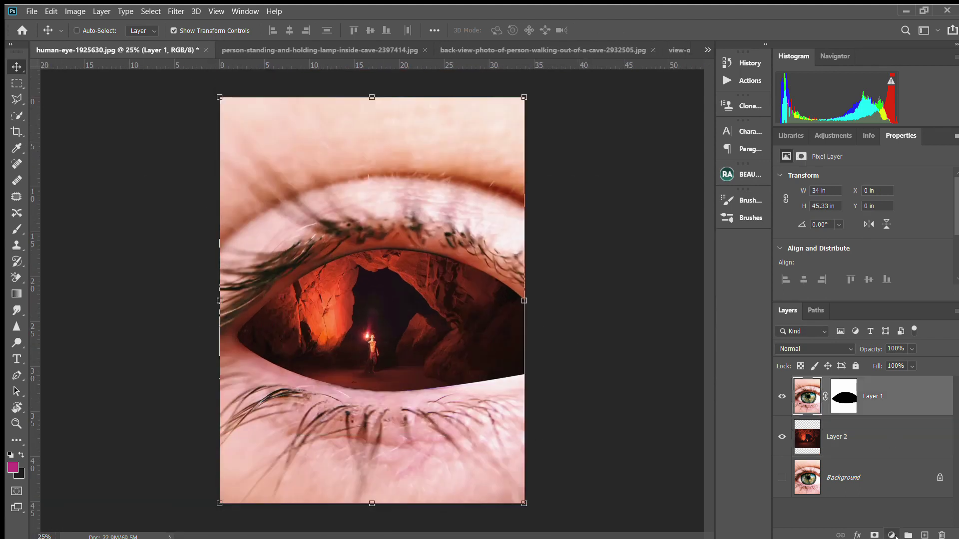
pyautogui.click(913, 375)
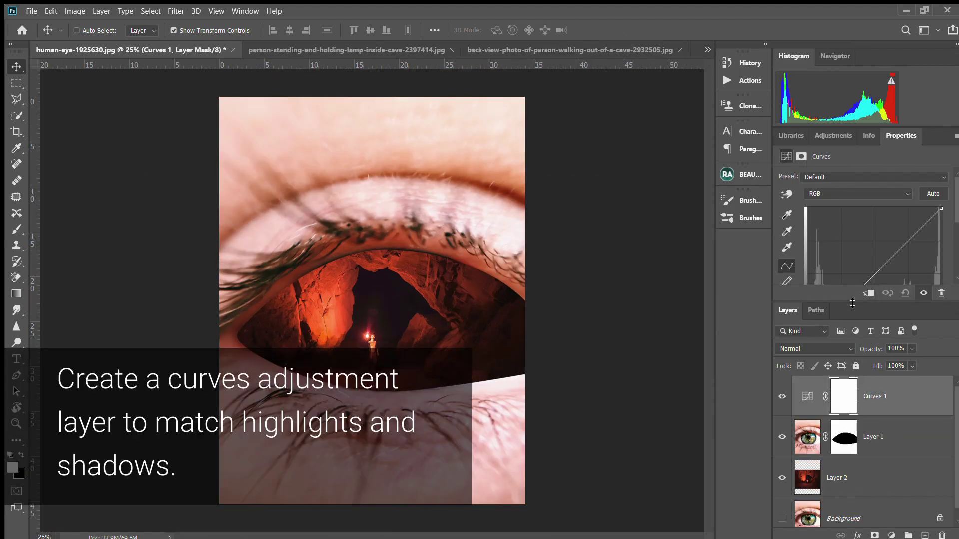
pyautogui.moveTo(852, 303); pyautogui.dragTo(858, 417)
pyautogui.moveTo(807, 350); pyautogui.dragTo(813, 350)
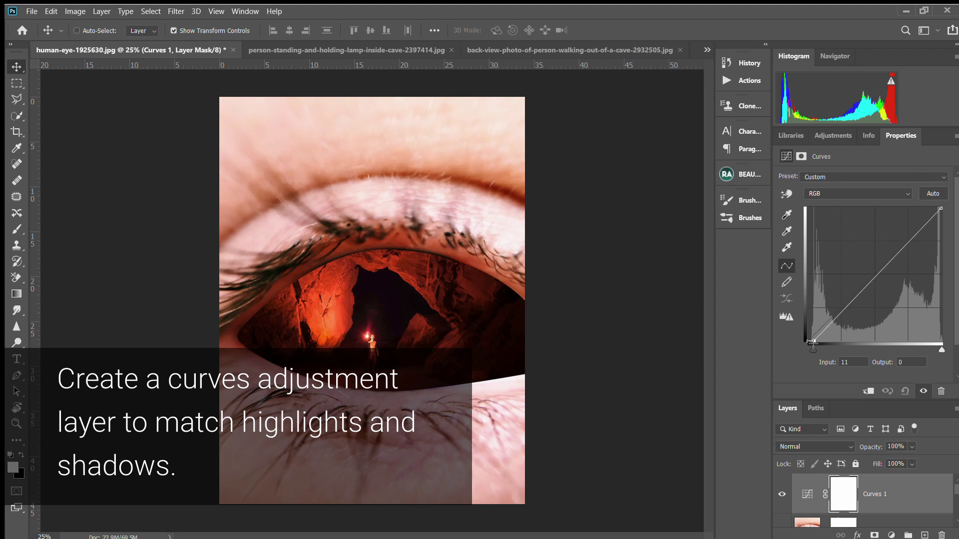
pyautogui.keyDown('alt'); pyautogui.click(813, 509); pyautogui.keyUp('alt')
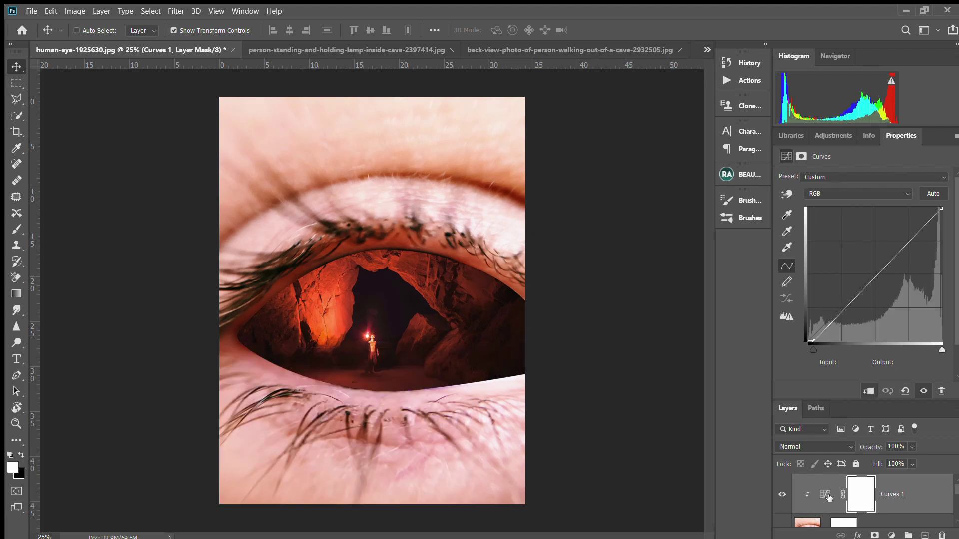
# - Return the RGB curve's black point to the corner, lower the midtones, and set a highlight point at input 226, output 207
pyautogui.moveTo(813, 340)
pyautogui.mouseDown()
pyautogui.moveTo(869, 341)
pyautogui.moveTo(823, 347)
pyautogui.moveTo(827, 311)
pyautogui.moveTo(804, 312)
pyautogui.moveTo(803, 345)
pyautogui.mouseUp()
pyautogui.moveTo(861, 290); pyautogui.dragTo(875, 297)
pyautogui.moveTo(918, 241)
pyautogui.mouseDown()
pyautogui.moveTo(929, 244)
pyautogui.moveTo(926, 234)
pyautogui.mouseUp()
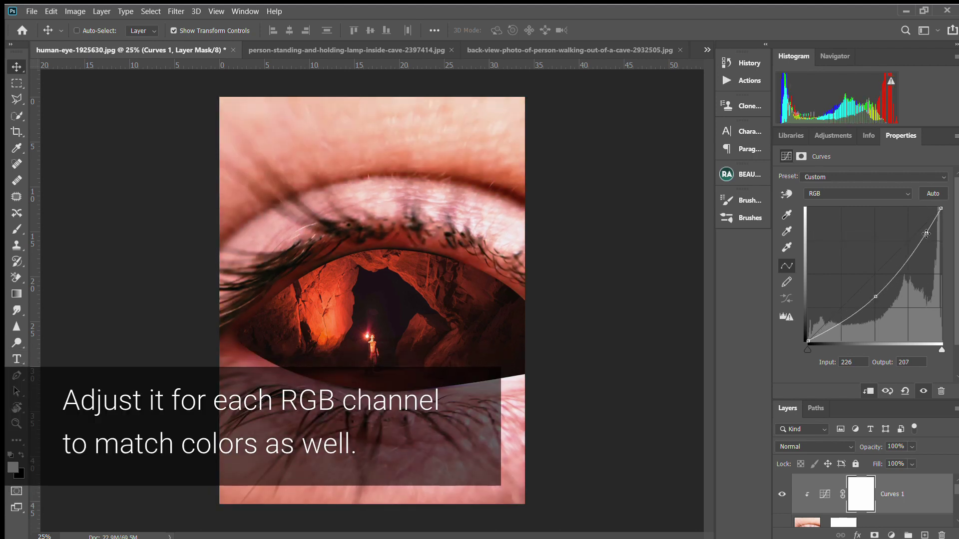
# - Raise the midtones of the Red curve slightly and set a Green curve point at input 142, output 156
pyautogui.click(871, 193)
pyautogui.click(868, 210)
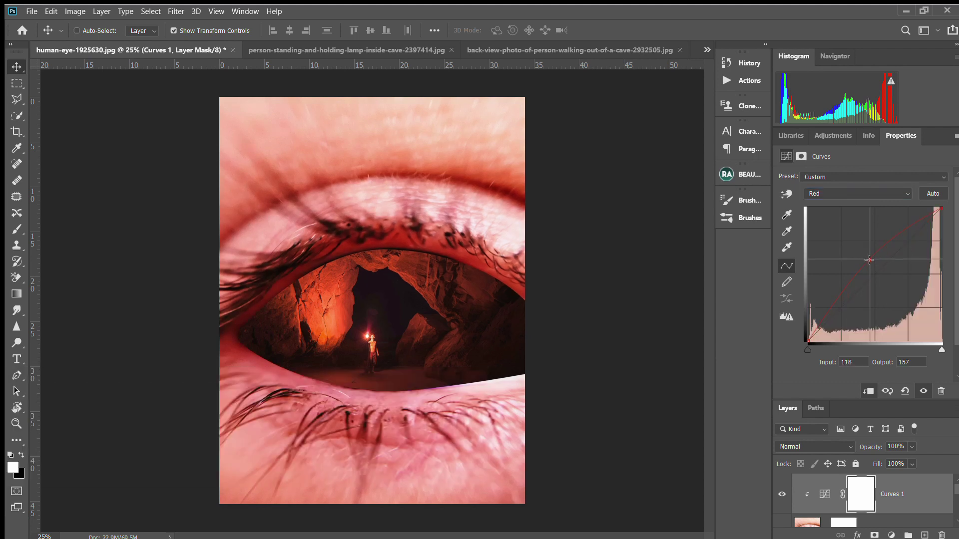
pyautogui.moveTo(869, 260); pyautogui.dragTo(880, 264)
pyautogui.click(848, 224)
pyautogui.moveTo(879, 262)
pyautogui.mouseDown()
pyautogui.moveTo(886, 268)
pyautogui.moveTo(873, 254)
pyautogui.moveTo(883, 260)
pyautogui.mouseUp()
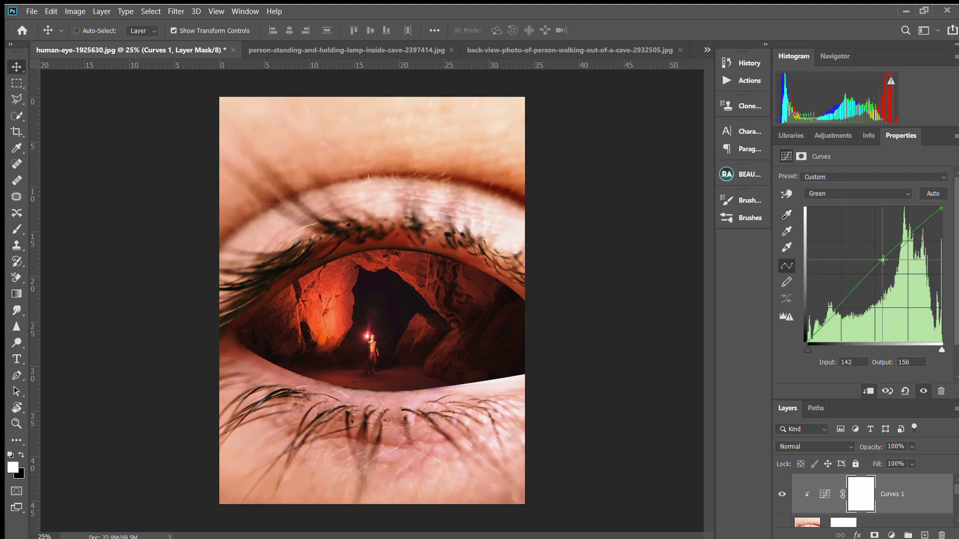
# - Set a point on the Blue curve at input 161, output 155
pyautogui.click(870, 196)
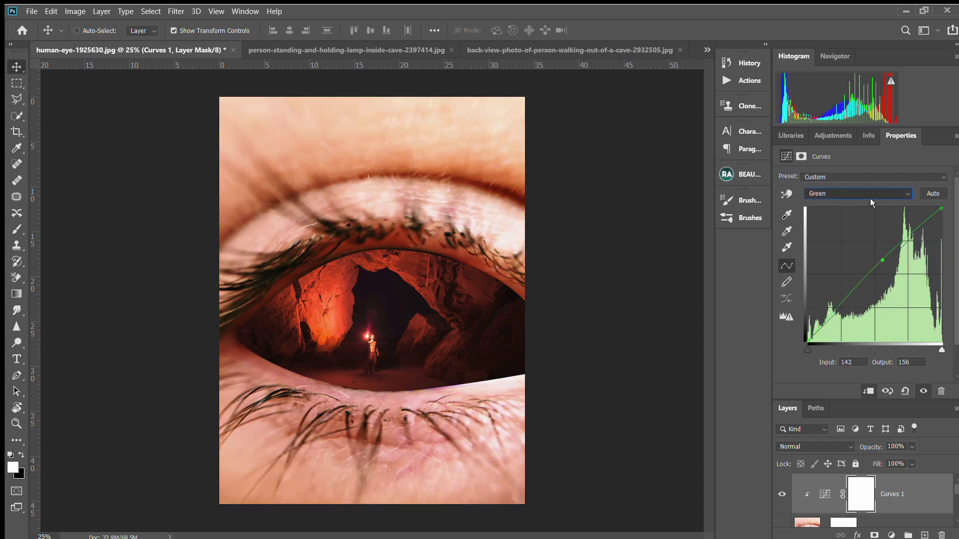
pyautogui.click(855, 231)
pyautogui.moveTo(892, 258); pyautogui.dragTo(892, 261)
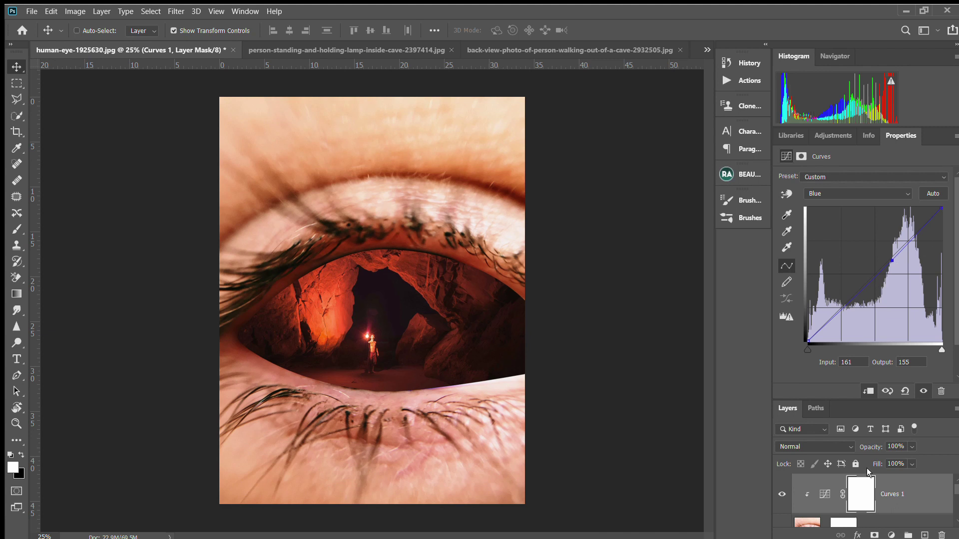
# - Group the Curves 1 and Layer 1 layers and name the group foreground
pyautogui.scroll(-4, 920, 499)
pyautogui.scroll(3, 917, 501)
pyautogui.click(913, 501)
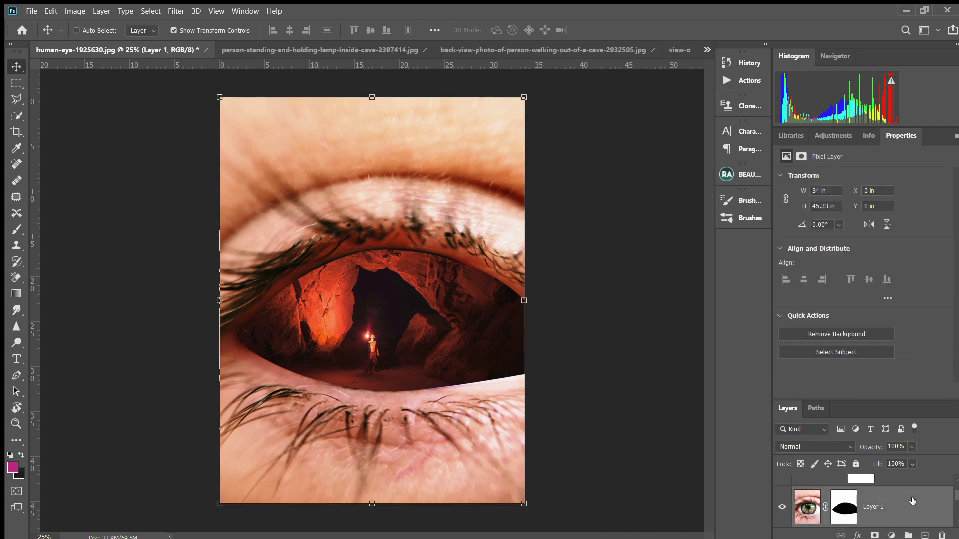
pyautogui.scroll(1, 912, 501)
pyautogui.keyDown('shift'); pyautogui.click(915, 497); pyautogui.keyUp('shift')
pyautogui.moveTo(904, 391); pyautogui.dragTo(901, 292)
pyautogui.click(907, 536)
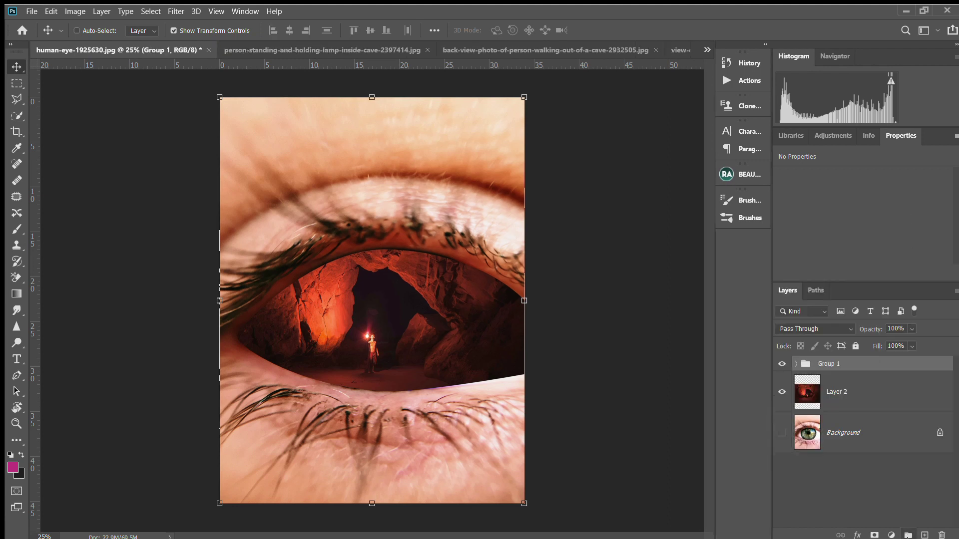
pyautogui.doubleClick(826, 364)
# - Create a layer group below foreground and put the cave layer, Layer 2, inside it
pyautogui.click(884, 396)
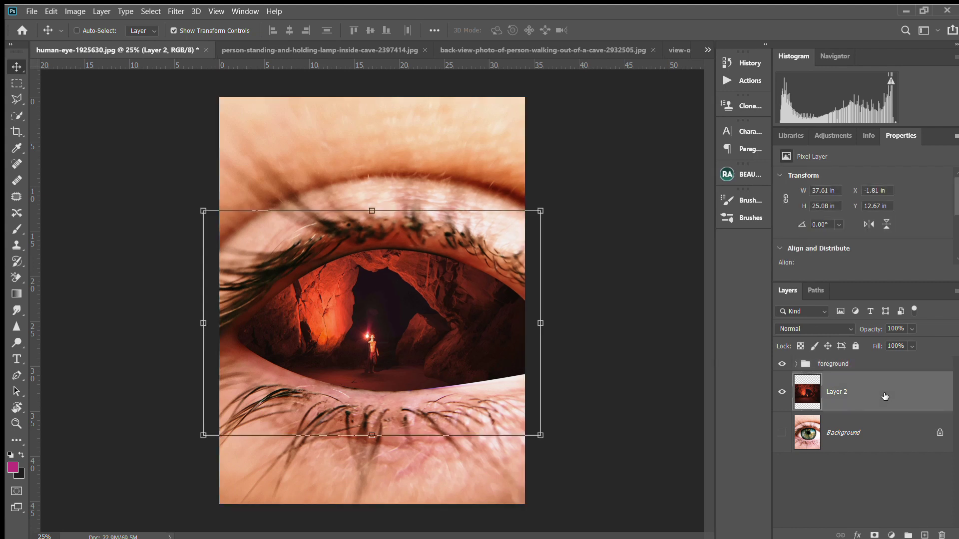
pyautogui.click(908, 535)
pyautogui.moveTo(843, 409); pyautogui.dragTo(842, 385)
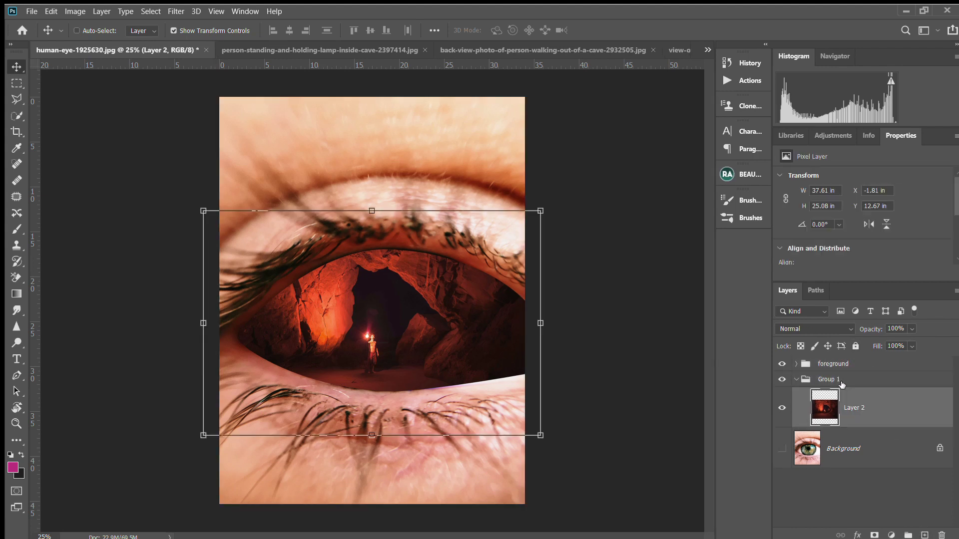
# - Rename the new group holding the cave layer as inside
pyautogui.doubleClick(841, 382)
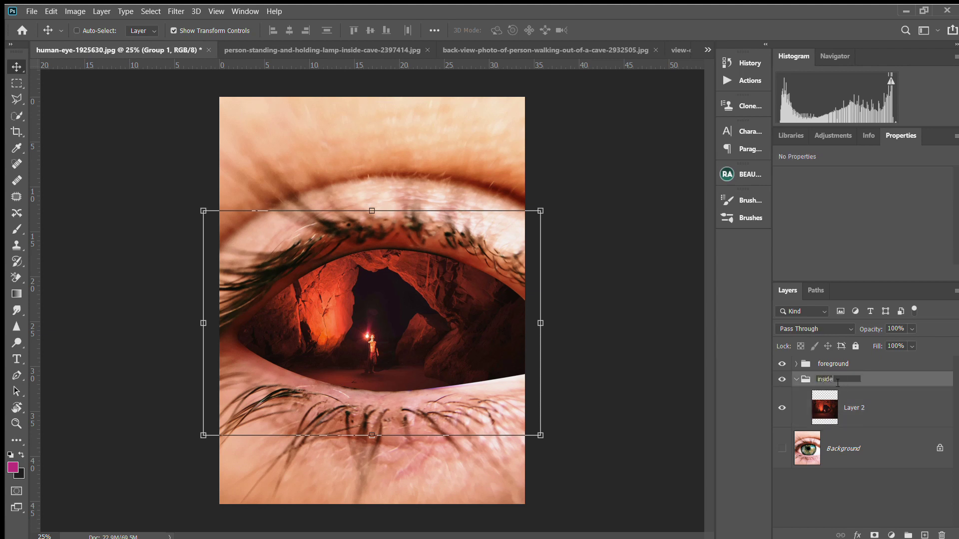
pyautogui.press('Return')
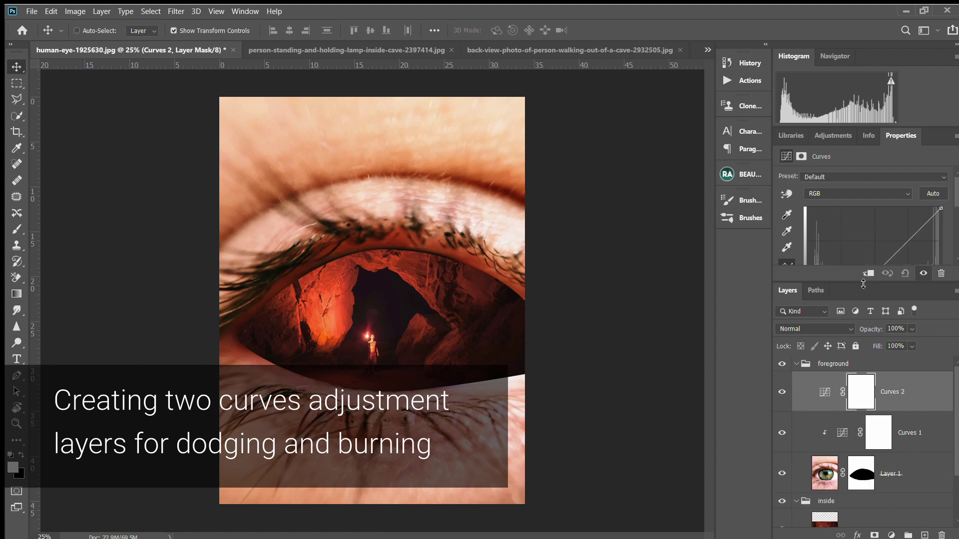
# - Darken the Curves 2 adjustment with a point at input 171, output 98, and clip it to the layer below
pyautogui.moveTo(863, 284); pyautogui.dragTo(866, 391)
pyautogui.moveTo(874, 281); pyautogui.dragTo(898, 290)
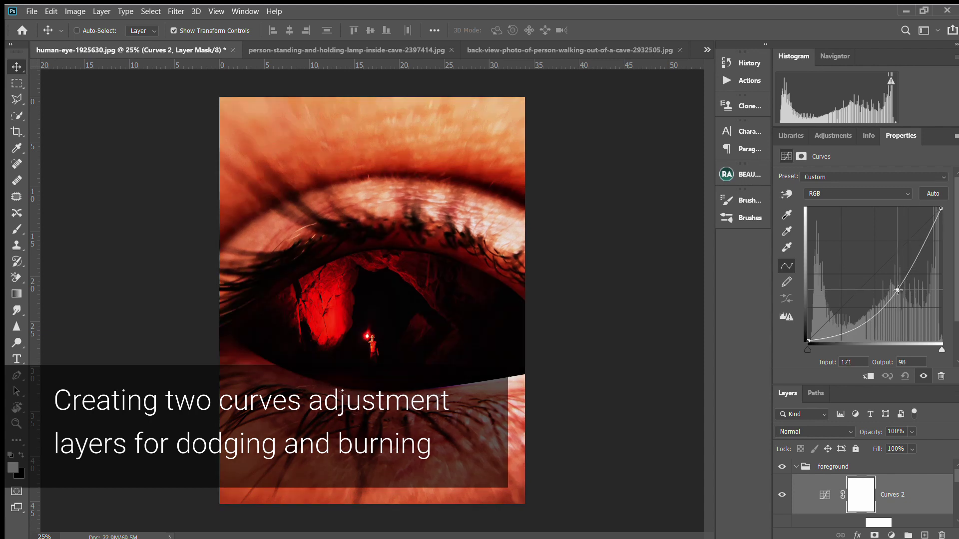
pyautogui.keyDown('alt'); pyautogui.click(824, 513); pyautogui.keyUp('alt')
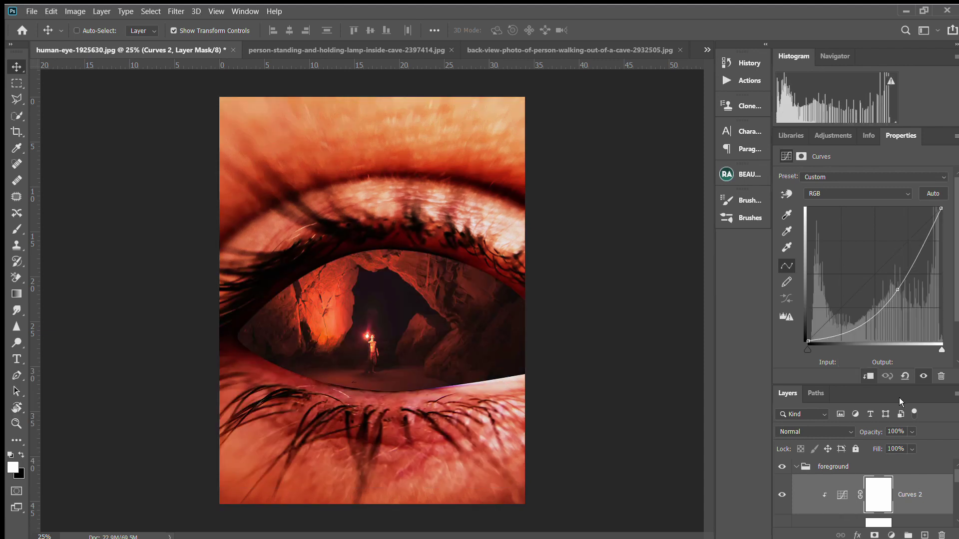
pyautogui.moveTo(900, 385); pyautogui.dragTo(902, 297)
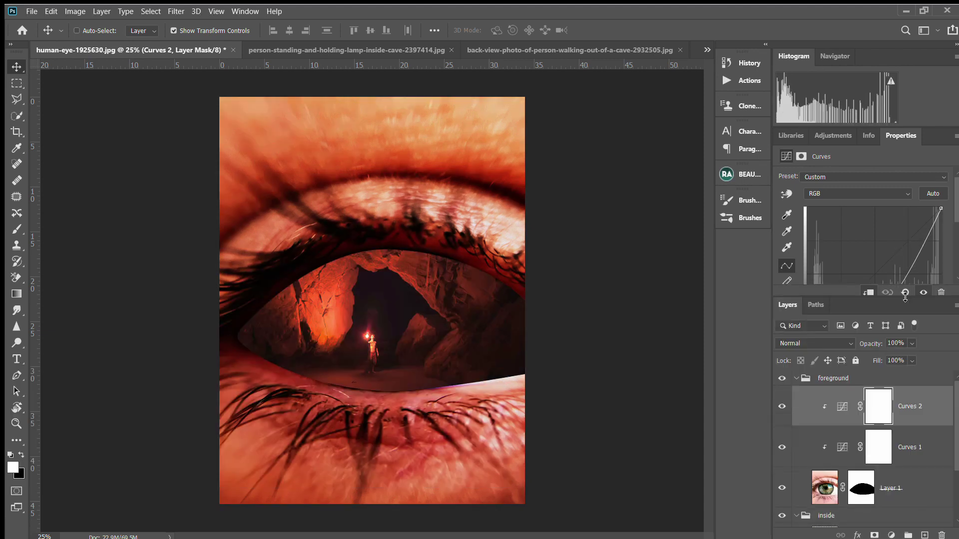
# - Rename Curves 2 as burn and invert its layer mask to black
pyautogui.doubleClick(918, 407)
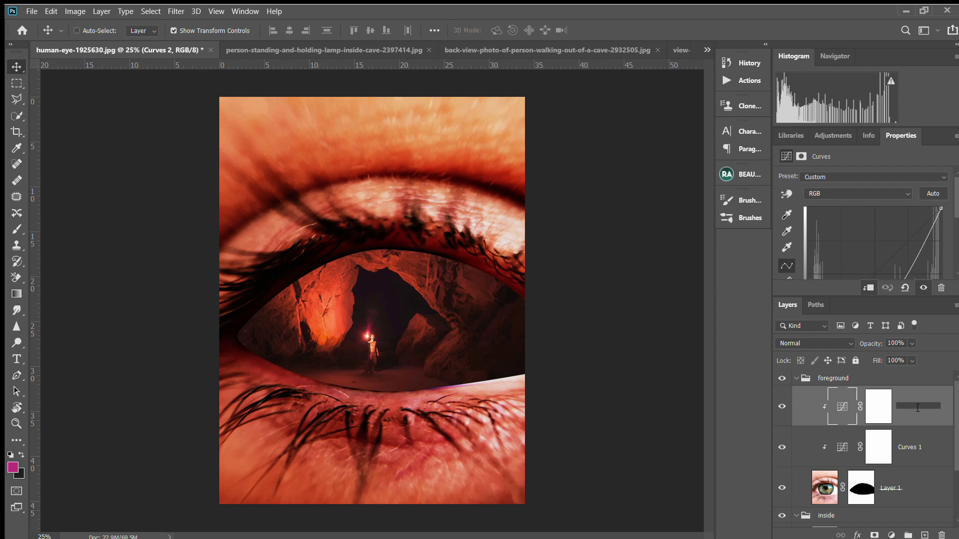
pyautogui.write('burn')
pyautogui.press('Return')
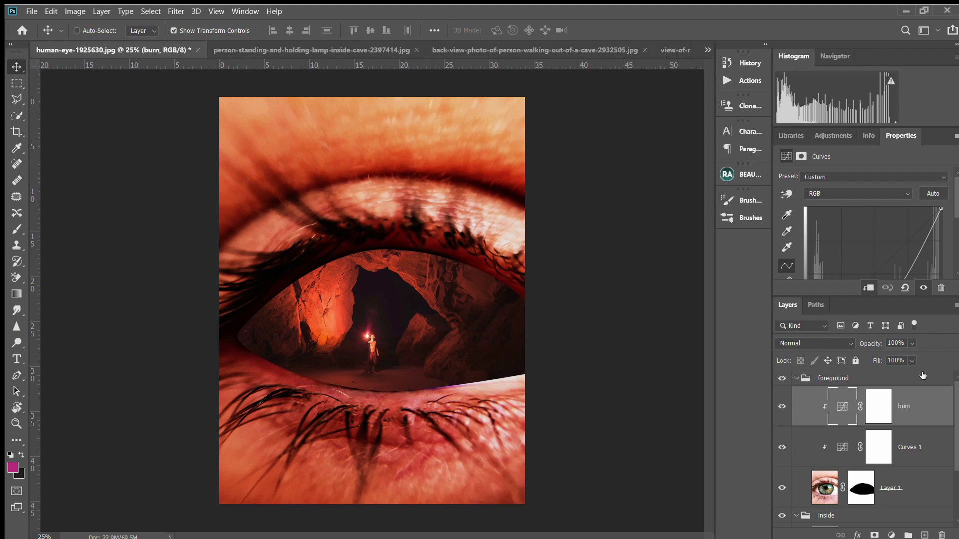
pyautogui.click(881, 410)
pyautogui.hotkey('ctrl', 'i')
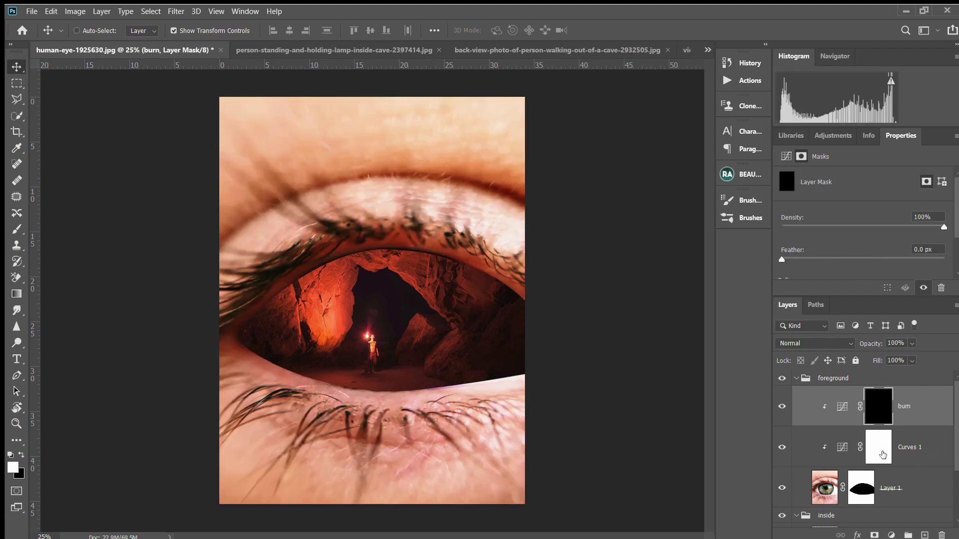
# - Duplicate the burn layer above itself, clip the copy to the layer below and invert its mask to white
pyautogui.click(924, 535)
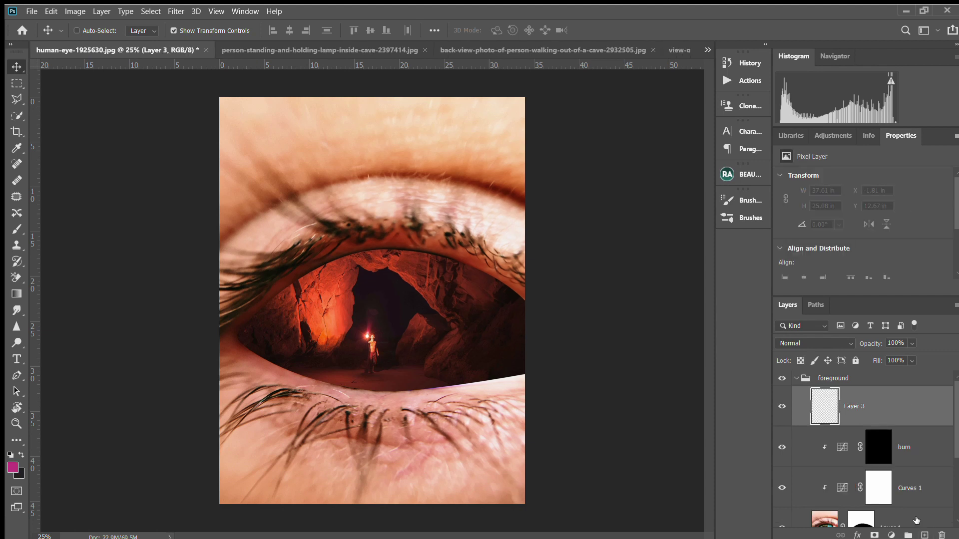
pyautogui.hotkey('ctrl', 'z')
pyautogui.click(845, 418)
pyautogui.moveTo(846, 419); pyautogui.dragTo(831, 422)
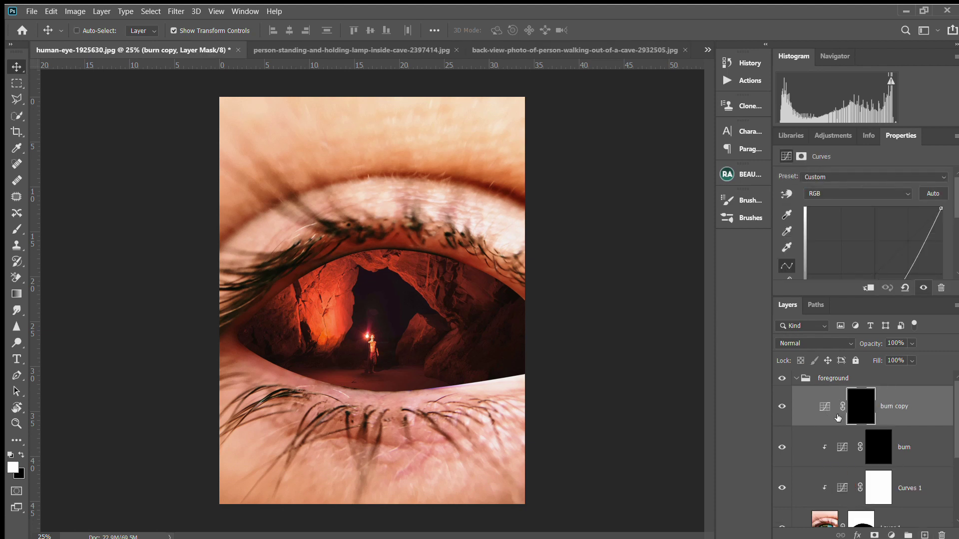
pyautogui.keyDown('alt'); pyautogui.click(830, 425); pyautogui.keyUp('alt')
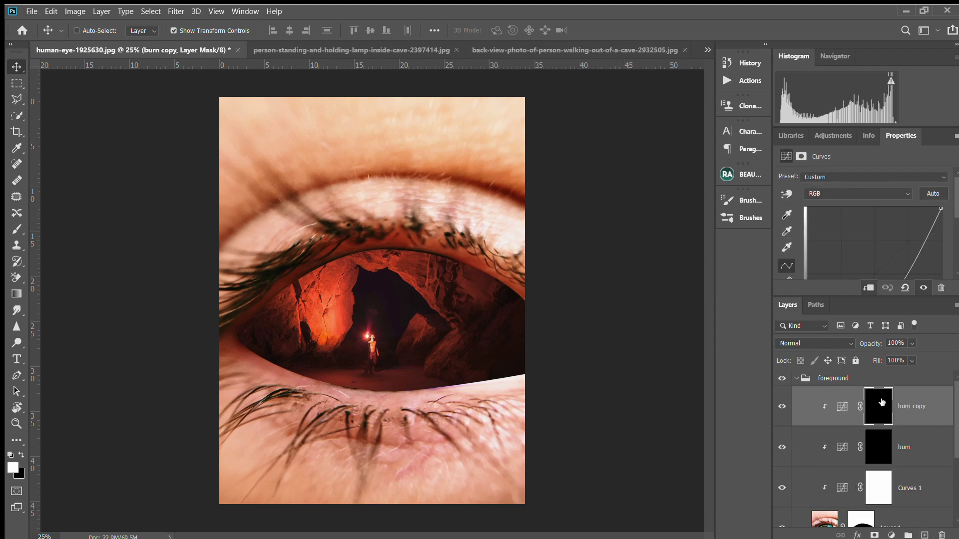
pyautogui.hotkey('ctrl', 'i')
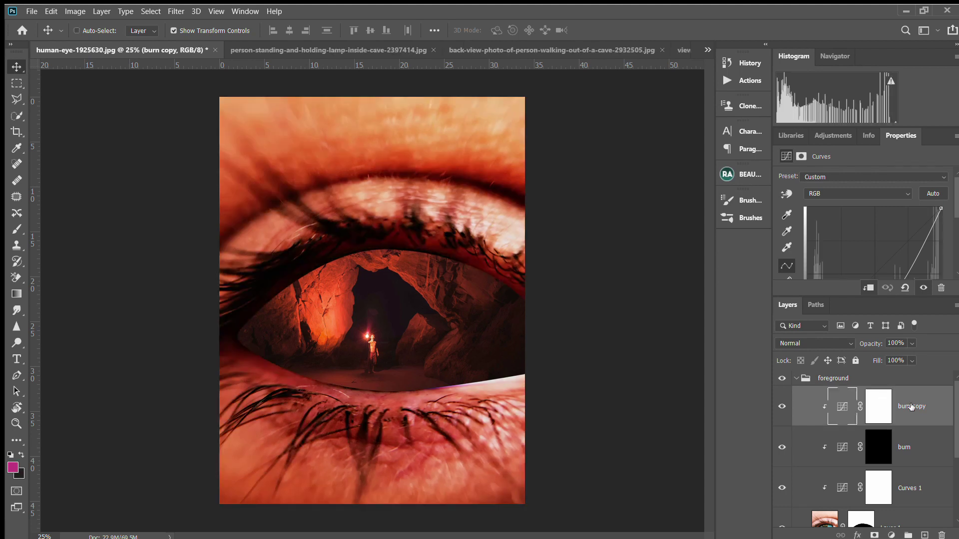
# - Rename the burn copy layer as dodge
pyautogui.doubleClick(912, 406)
pyautogui.write('dodge')
pyautogui.press('Return')
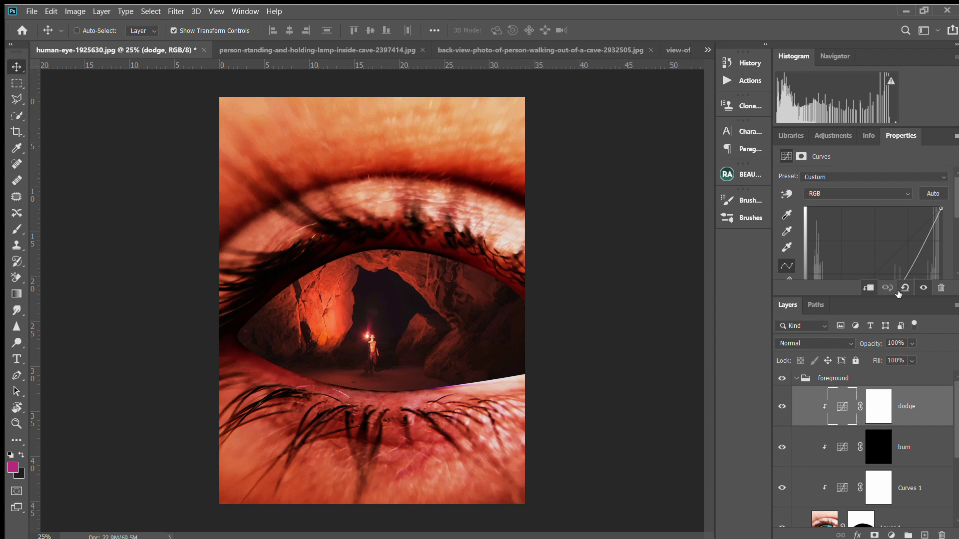
# - Raise the dodge layer's RGB curve strongly above the diagonal to brighten the eye, and invert its mask to black
pyautogui.moveTo(894, 296); pyautogui.dragTo(894, 380)
pyautogui.moveTo(900, 290); pyautogui.dragTo(848, 257)
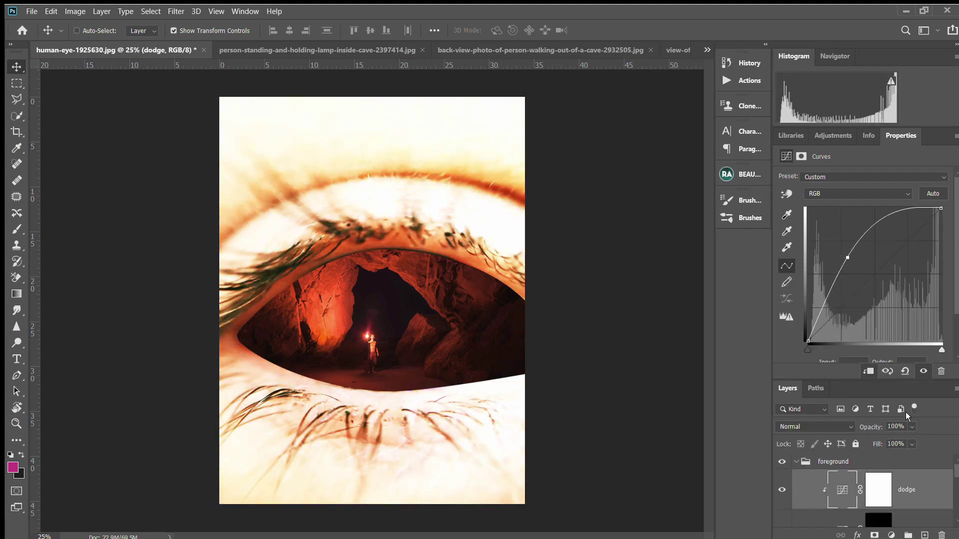
pyautogui.moveTo(902, 379); pyautogui.dragTo(905, 328)
pyautogui.click(882, 439)
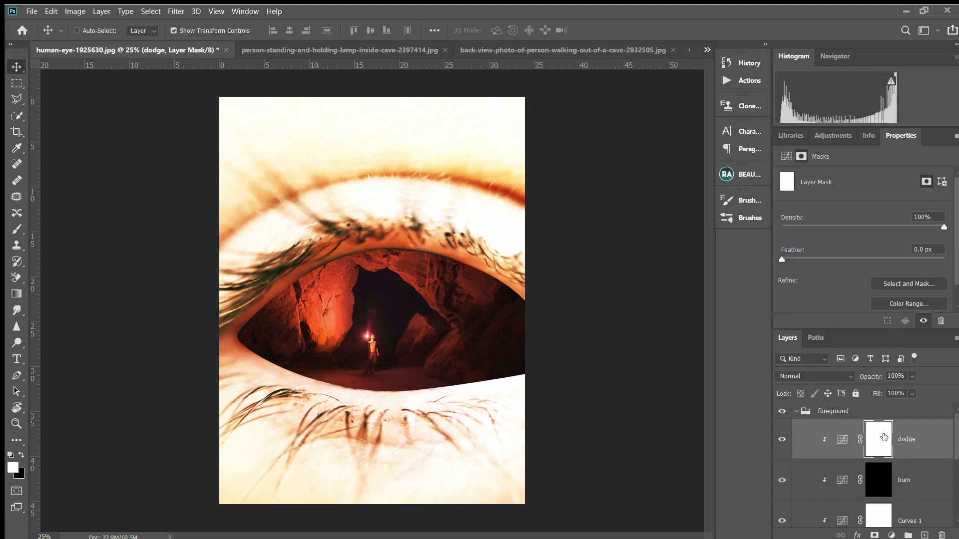
pyautogui.hotkey('ctrl', 'i')
# - Paint white on the burn mask along the lower eyelid edge with a brush at 62% opacity and 11% flow
pyautogui.click(887, 475)
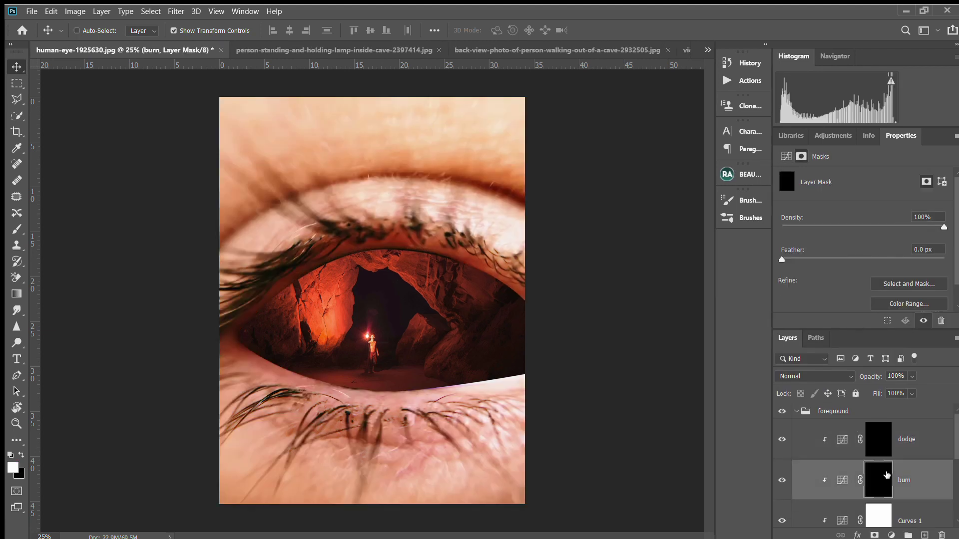
pyautogui.hotkey('ctrl', '+')
pyautogui.moveTo(537, 403); pyautogui.dragTo(596, 288)
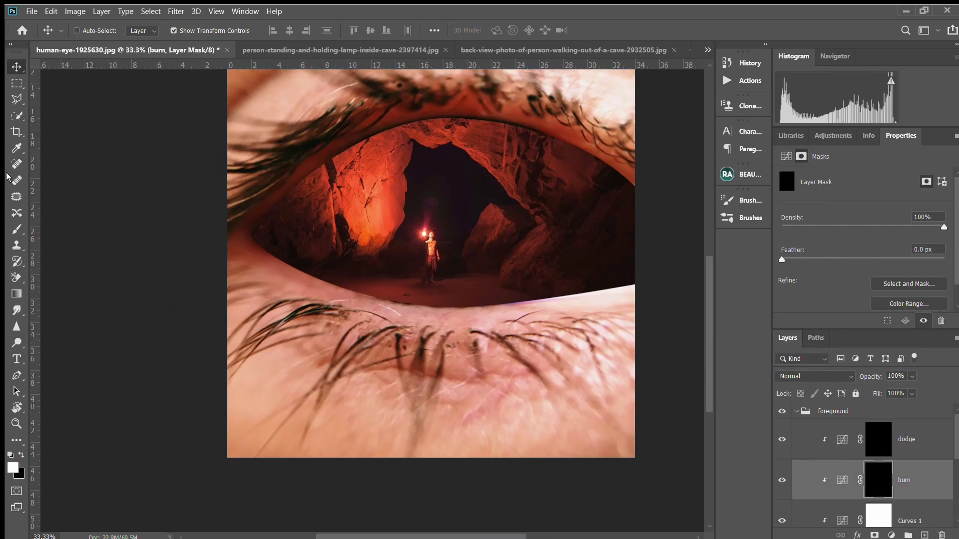
pyautogui.click(17, 229)
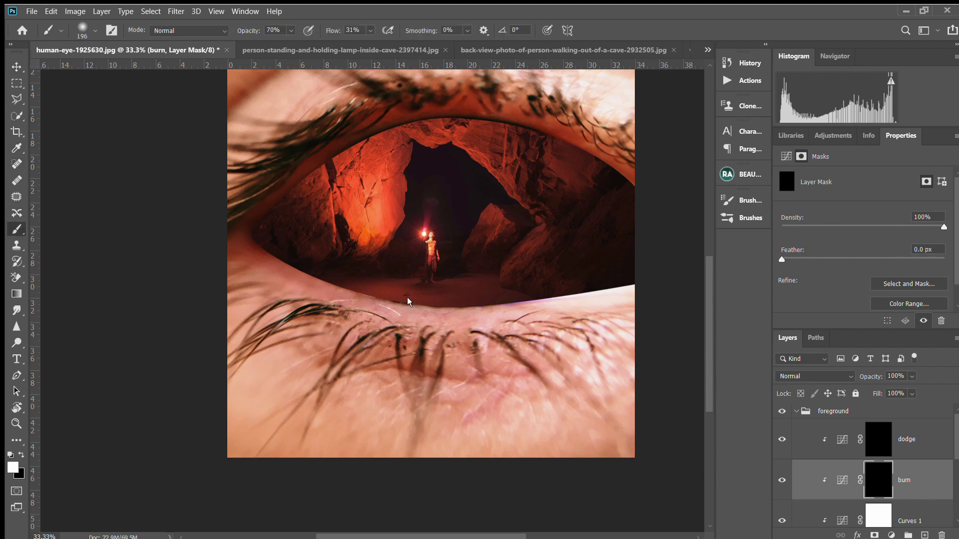
pyautogui.moveTo(333, 30); pyautogui.dragTo(312, 31)
pyautogui.moveTo(254, 31); pyautogui.dragTo(246, 31)
pyautogui.moveTo(267, 243)
pyautogui.mouseDown()
pyautogui.moveTo(346, 297)
pyautogui.moveTo(380, 304)
pyautogui.moveTo(444, 380)
pyautogui.mouseUp()
# - Build up the burn along the whole lower eyelid rim and the upper eyelid rim with repeated white strokes on its mask
pyautogui.hotkey('ctrl', '+')
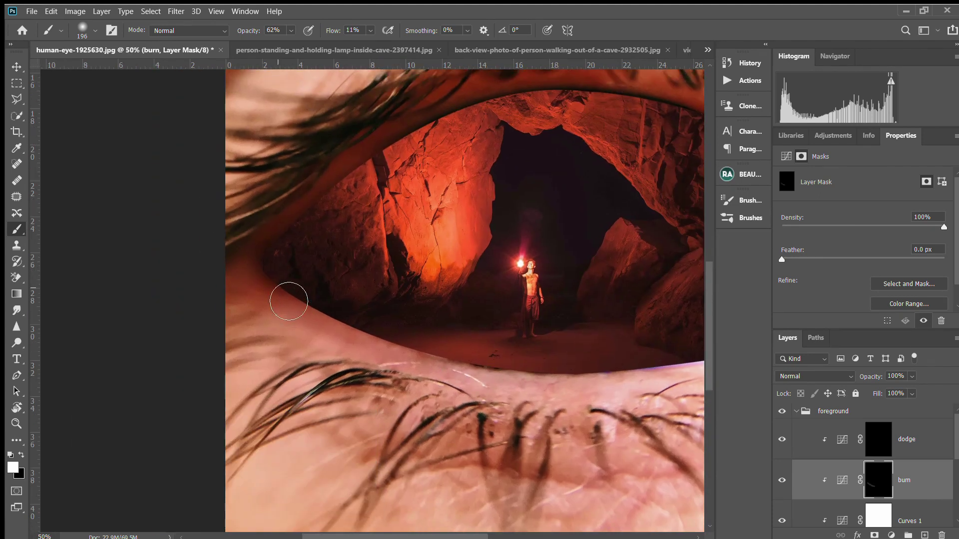
pyautogui.moveTo(252, 281)
pyautogui.mouseDown()
pyautogui.moveTo(304, 285)
pyautogui.moveTo(310, 320)
pyautogui.mouseUp()
pyautogui.moveTo(278, 292); pyautogui.dragTo(448, 379)
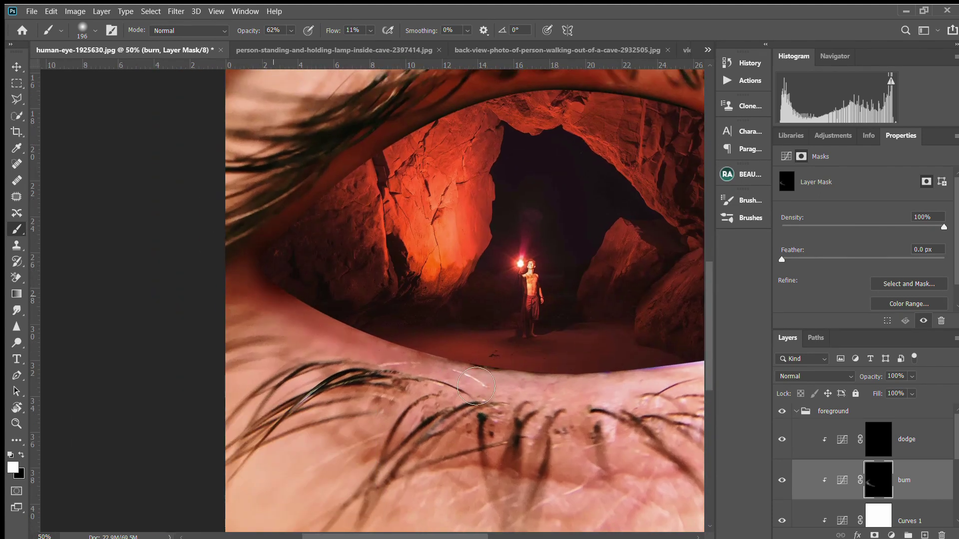
pyautogui.moveTo(313, 305)
pyautogui.mouseDown()
pyautogui.moveTo(381, 344)
pyautogui.moveTo(518, 373)
pyautogui.mouseUp()
pyautogui.moveTo(325, 320); pyautogui.dragTo(589, 379)
pyautogui.moveTo(406, 364); pyautogui.dragTo(653, 383)
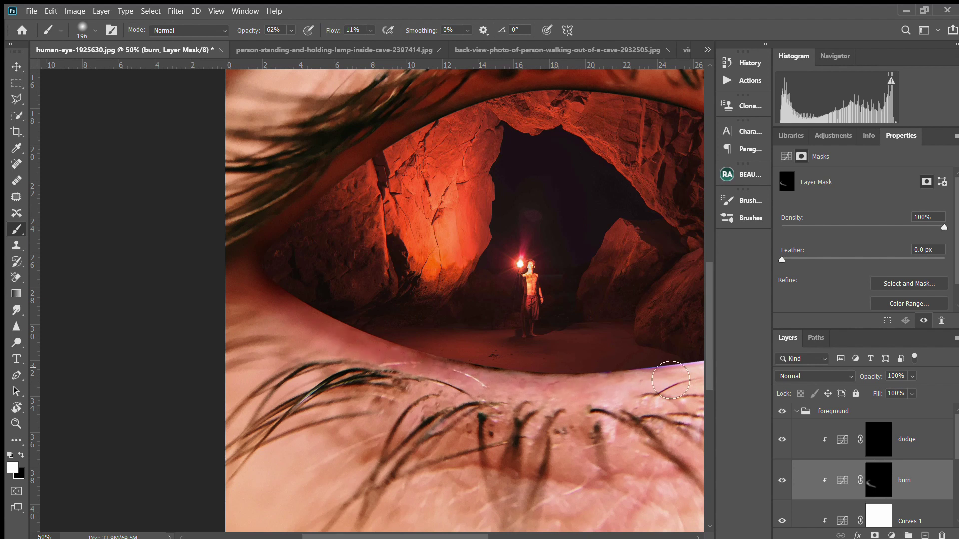
pyautogui.moveTo(545, 389); pyautogui.dragTo(305, 347)
pyautogui.moveTo(467, 368)
pyautogui.mouseDown()
pyautogui.moveTo(493, 385)
pyautogui.moveTo(416, 369)
pyautogui.mouseUp()
pyautogui.moveTo(500, 392); pyautogui.dragTo(401, 435)
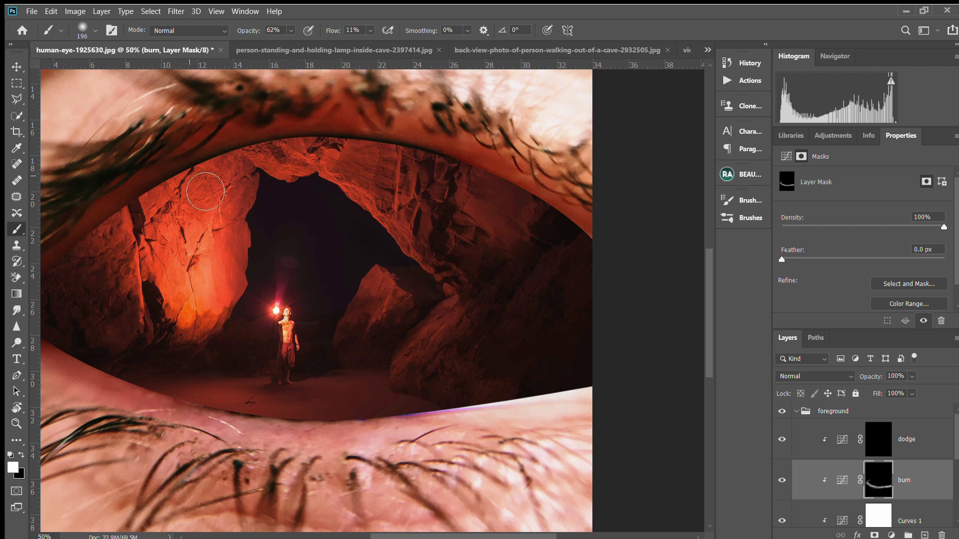
pyautogui.moveTo(300, 178)
pyautogui.mouseDown()
pyautogui.moveTo(653, 271)
pyautogui.moveTo(583, 261)
pyautogui.moveTo(668, 283)
pyautogui.moveTo(347, 140)
pyautogui.moveTo(525, 277)
pyautogui.mouseUp()
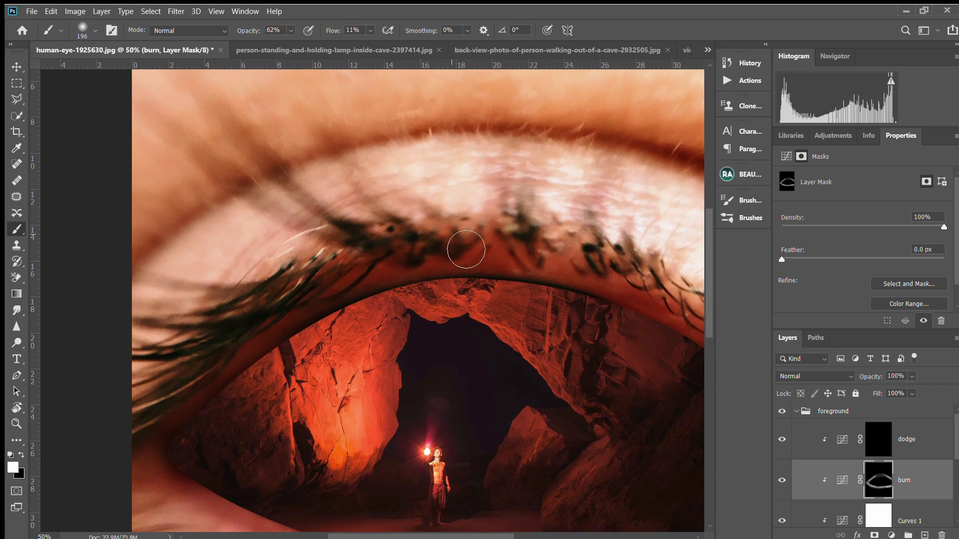
# - Enlarge the brush to 385 and paint burn shading over the upper lid, inner corner and skin below the eye
pyautogui.hotkey('ctrl', '-')
pyautogui.hotkey('ctrl', '-')
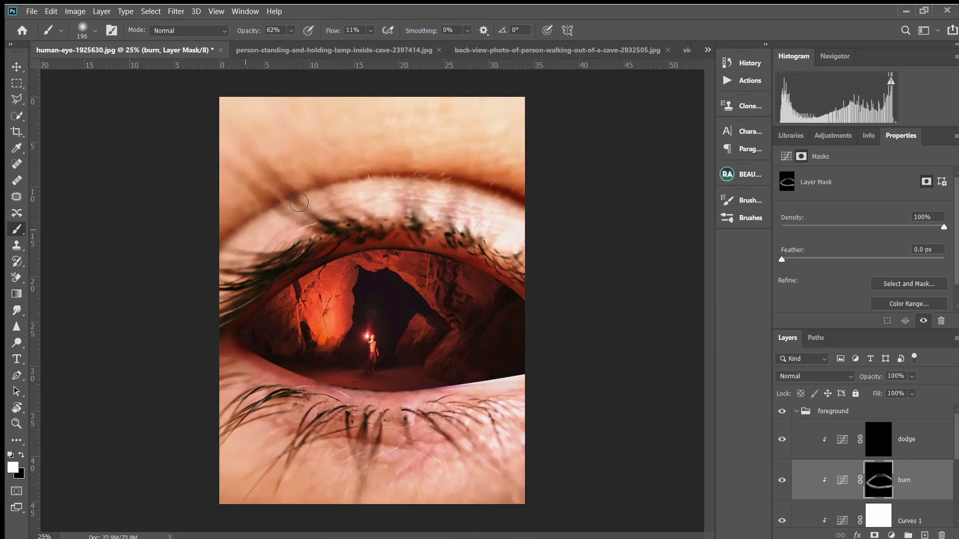
pyautogui.moveTo(299, 202)
pyautogui.mouseDown()
pyautogui.moveTo(398, 183)
pyautogui.moveTo(457, 216)
pyautogui.mouseUp()
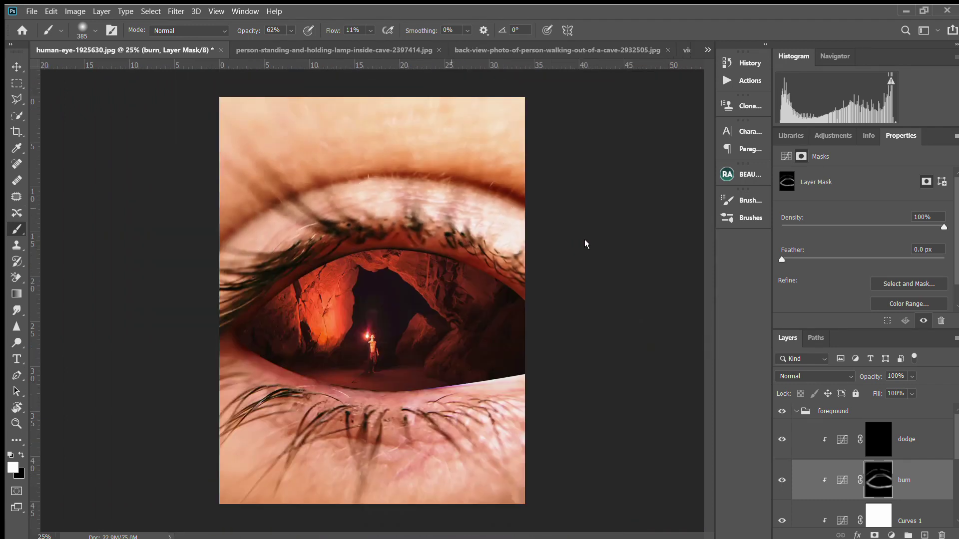
pyautogui.moveTo(342, 428)
pyautogui.mouseDown()
pyautogui.moveTo(336, 452)
pyautogui.moveTo(223, 411)
pyautogui.moveTo(414, 509)
pyautogui.moveTo(564, 481)
pyautogui.mouseUp()
pyautogui.moveTo(206, 205)
pyautogui.mouseDown()
pyautogui.moveTo(216, 232)
pyautogui.moveTo(520, 204)
pyautogui.mouseUp()
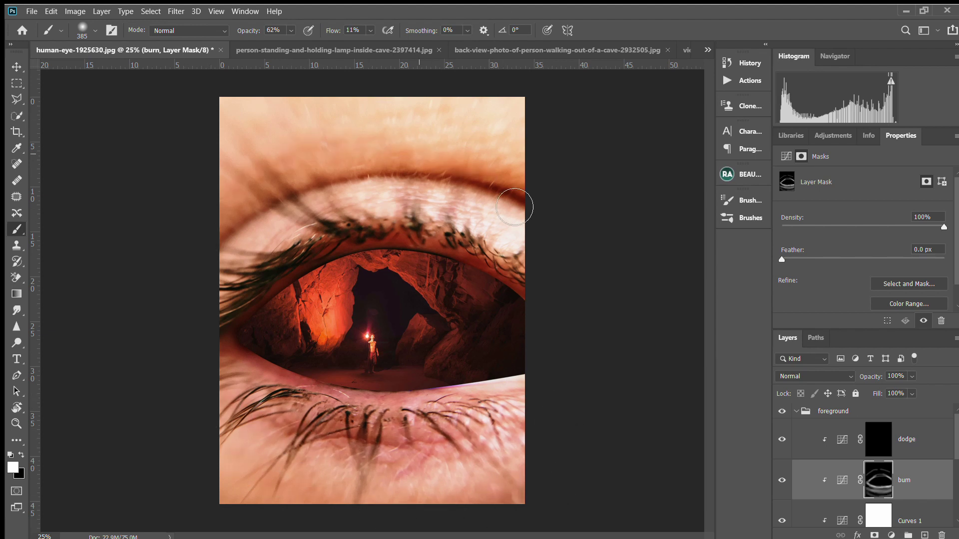
pyautogui.moveTo(359, 128)
pyautogui.mouseDown()
pyautogui.moveTo(525, 210)
pyautogui.moveTo(527, 260)
pyautogui.moveTo(227, 289)
pyautogui.moveTo(307, 228)
pyautogui.moveTo(585, 261)
pyautogui.mouseUp()
pyautogui.moveTo(230, 352)
pyautogui.mouseDown()
pyautogui.moveTo(244, 373)
pyautogui.moveTo(295, 399)
pyautogui.mouseUp()
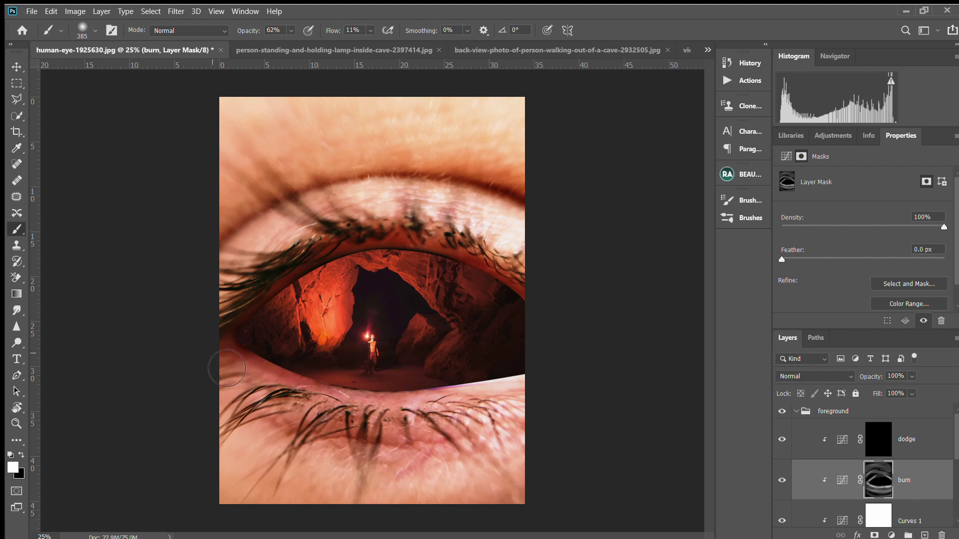
pyautogui.moveTo(226, 368); pyautogui.dragTo(416, 412)
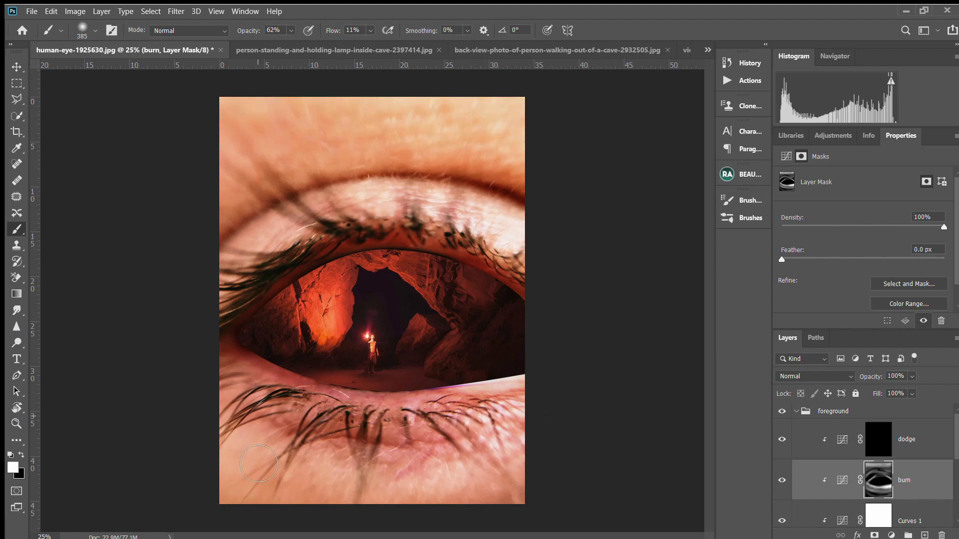
pyautogui.moveTo(358, 482); pyautogui.dragTo(484, 528)
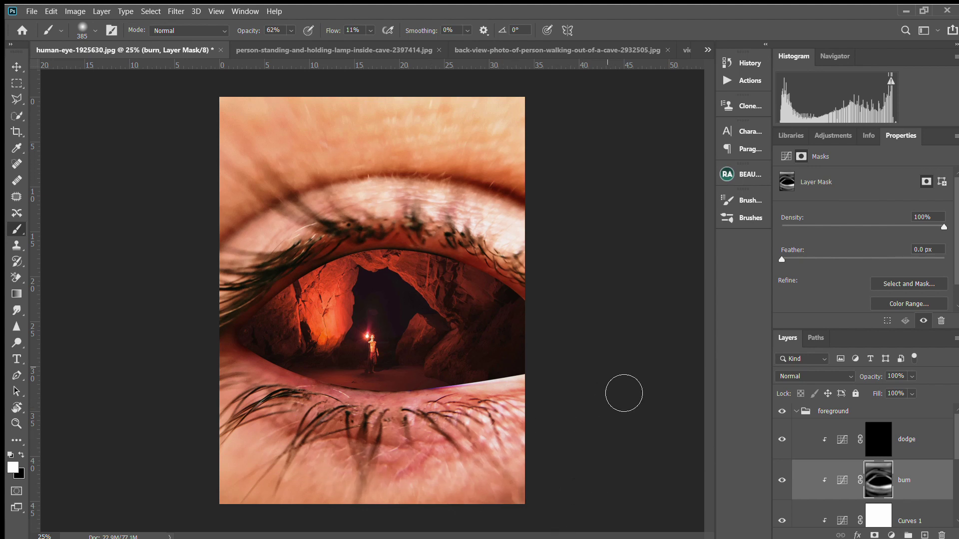
# - Collapse the foreground group, duplicate the cave layer, Layer 2, and apply a Gaussian Blur to the copy
pyautogui.click(795, 410)
pyautogui.click(834, 454)
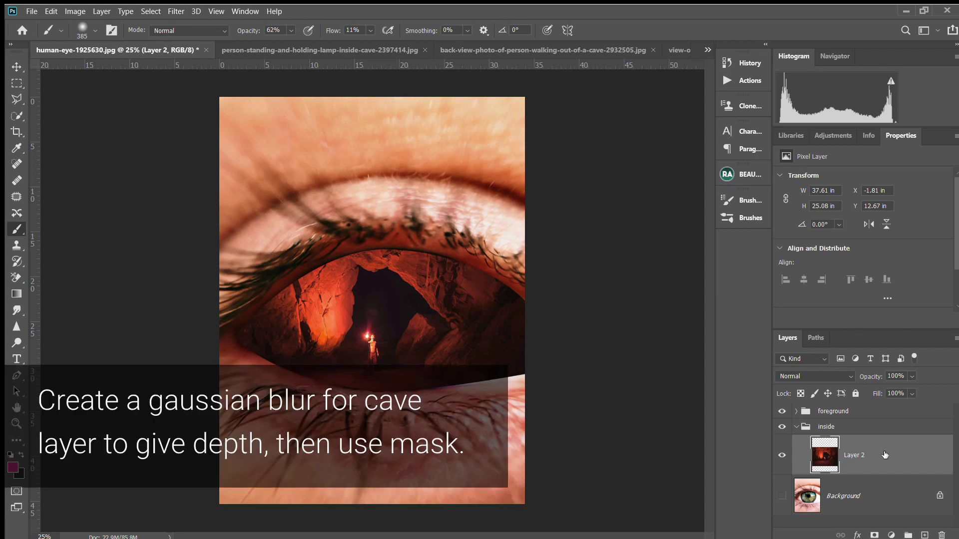
pyautogui.hotkey('ctrl', 'j')
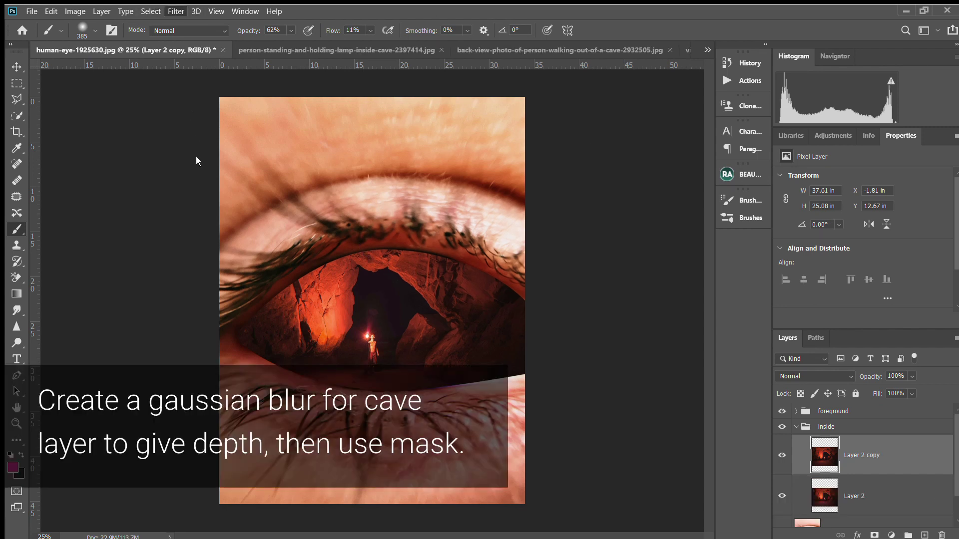
pyautogui.click(390, 200)
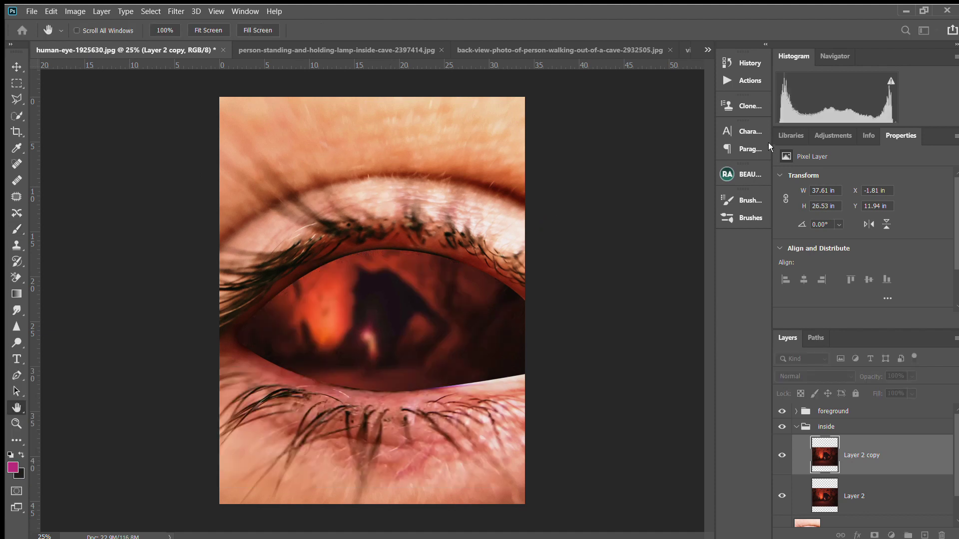
pyautogui.press('Return')
pyautogui.press('b')
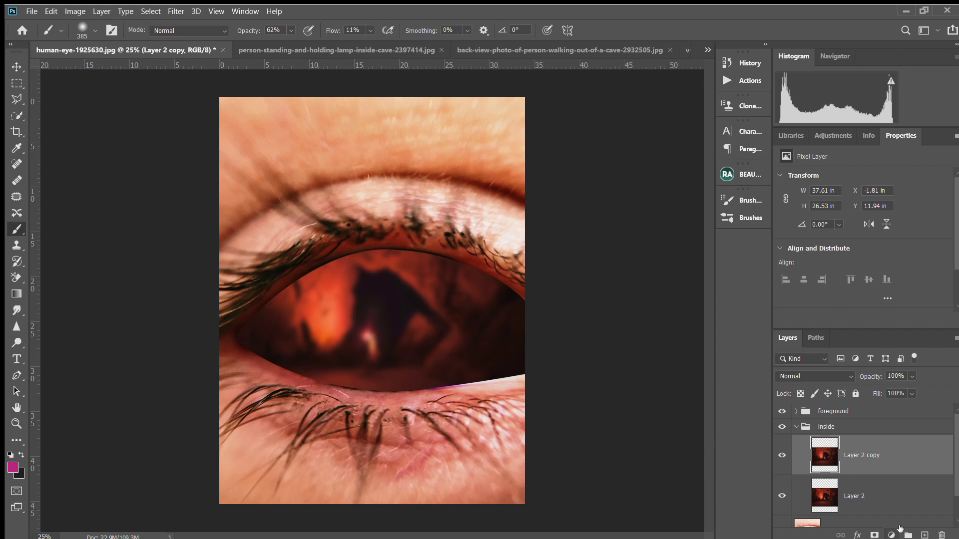
# - Add a layer mask to the blurred cave copy and paint black over the lamp holder to reveal the sharp figure
pyautogui.click(875, 535)
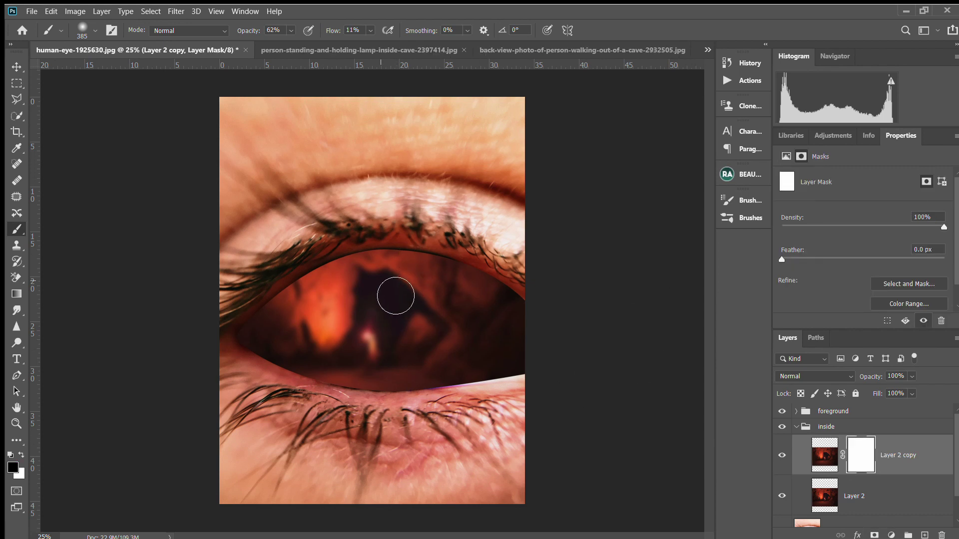
pyautogui.moveTo(384, 399)
pyautogui.mouseDown()
pyautogui.moveTo(454, 286)
pyautogui.moveTo(492, 363)
pyautogui.moveTo(426, 291)
pyautogui.moveTo(426, 362)
pyautogui.moveTo(405, 362)
pyautogui.moveTo(432, 315)
pyautogui.moveTo(323, 348)
pyautogui.mouseUp()
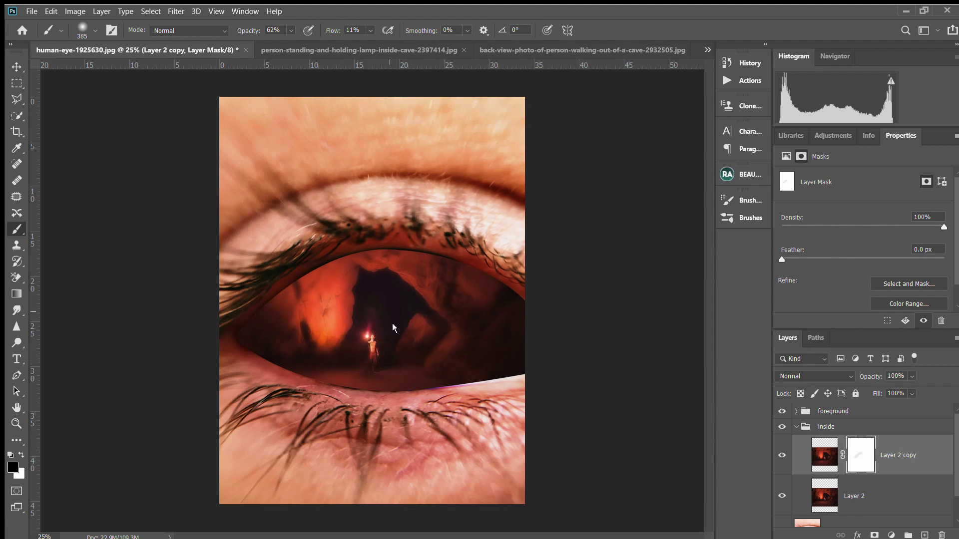
# - Set the brush opacity and flow to 100% and paint black around the lamp holder on the blurred cave copy's mask
pyautogui.moveTo(392, 328)
pyautogui.mouseDown()
pyautogui.moveTo(375, 300)
pyautogui.moveTo(407, 380)
pyautogui.mouseUp()
pyautogui.click(224, 31)
pyautogui.click(749, 29)
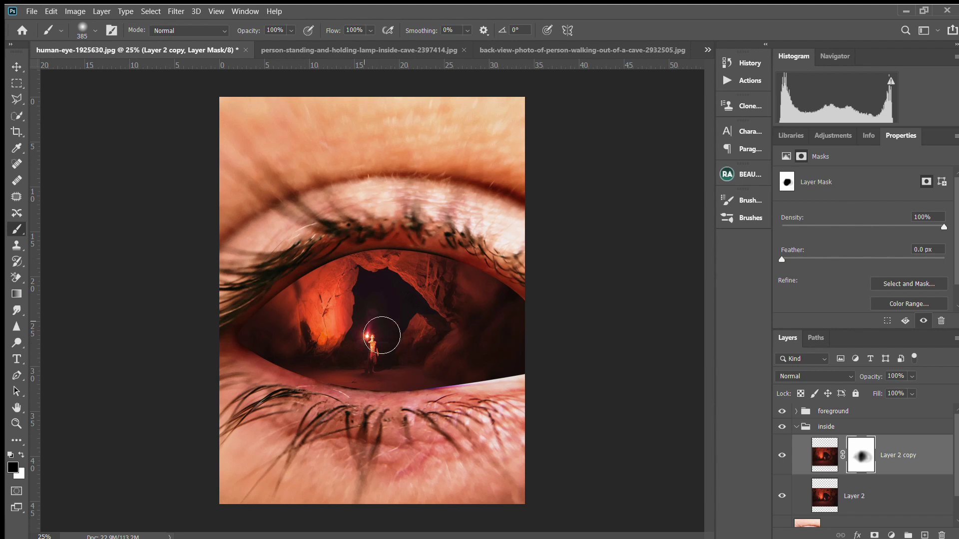
pyautogui.click(381, 335)
# - Restore blur on the cave walls either side of the figure with soft white strokes at 72% opacity and 12% flow
pyautogui.press('x')
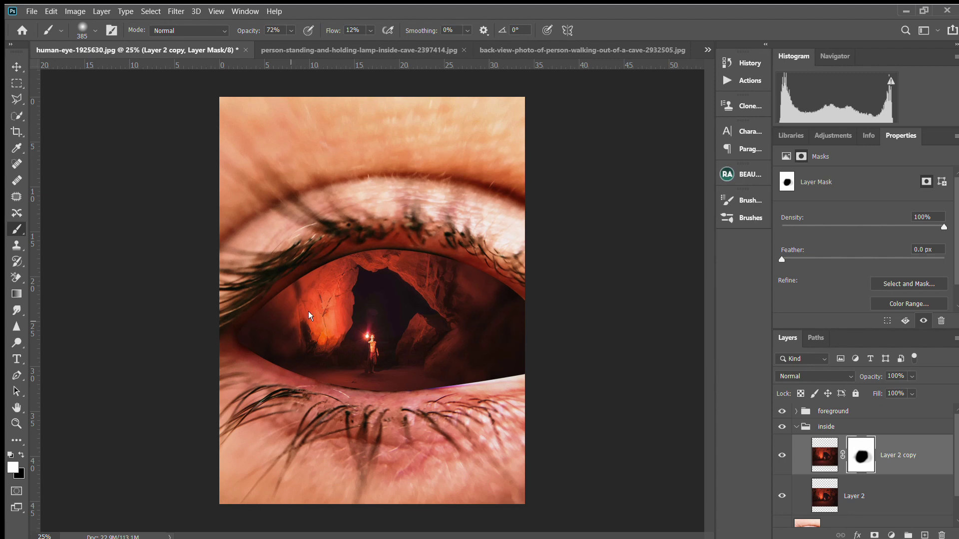
pyautogui.moveTo(320, 336)
pyautogui.mouseDown()
pyautogui.moveTo(321, 352)
pyautogui.moveTo(273, 329)
pyautogui.mouseUp()
pyautogui.press('x')
pyautogui.press('x')
pyautogui.press('x')
pyautogui.press('x')
pyautogui.moveTo(450, 289); pyautogui.dragTo(419, 275)
pyautogui.press('x')
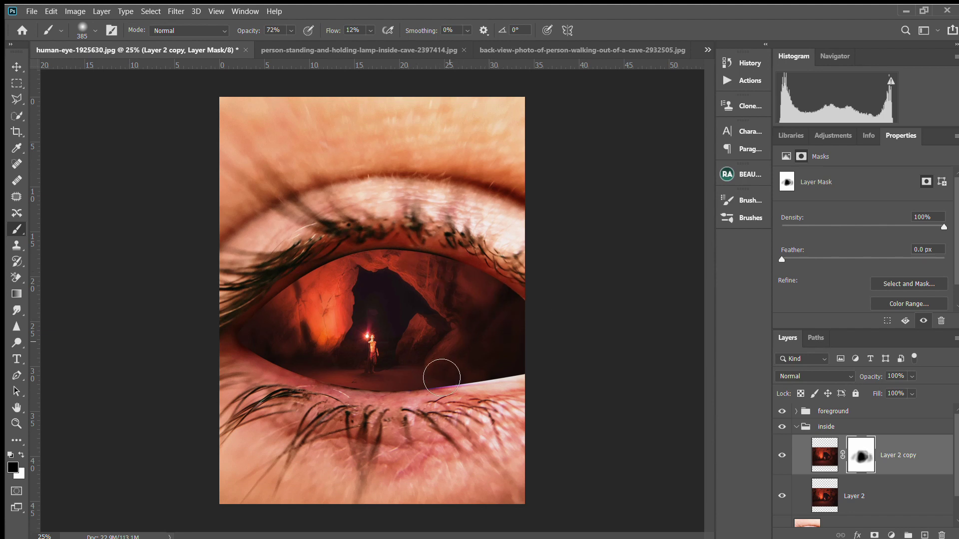
# - Refine the sharp-to-blurred transition on the Layer 2 copy mask with alternating black and white strokes at 66% opacity and 10% flow
pyautogui.press('x')
pyautogui.press('x')
pyautogui.moveTo(248, 30); pyautogui.dragTo(475, 36)
pyautogui.press('x')
pyautogui.moveTo(367, 335)
pyautogui.mouseDown()
pyautogui.moveTo(394, 319)
pyautogui.moveTo(389, 343)
pyautogui.moveTo(397, 319)
pyautogui.moveTo(425, 329)
pyautogui.moveTo(378, 351)
pyautogui.moveTo(396, 359)
pyautogui.moveTo(373, 303)
pyautogui.moveTo(403, 328)
pyautogui.moveTo(376, 313)
pyautogui.mouseUp()
pyautogui.press('x')
pyautogui.moveTo(472, 292); pyautogui.dragTo(491, 289)
pyautogui.press('x')
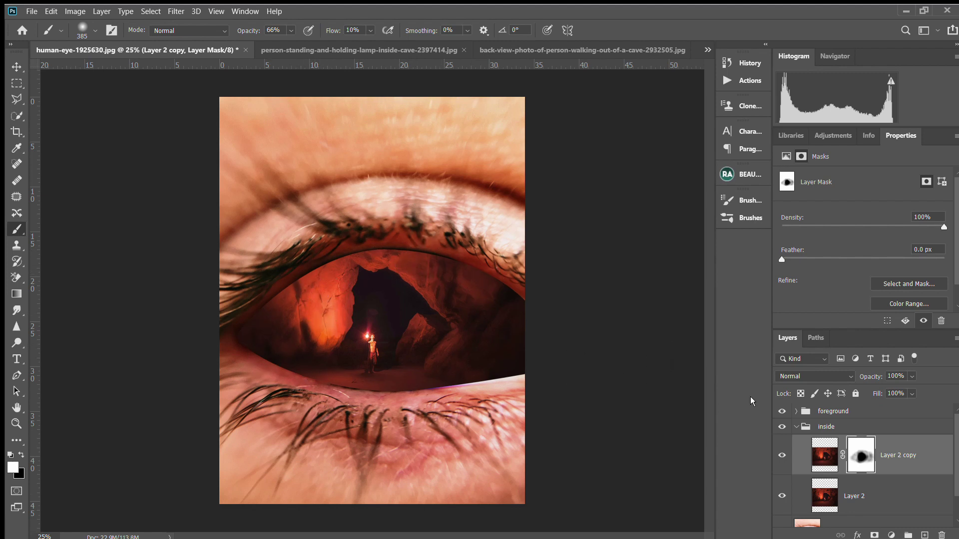
# - Add a clipped Exposure adjustment above the dodge layer with exposure -0.77, offset 0 and gamma correction 1.09
pyautogui.click(825, 432)
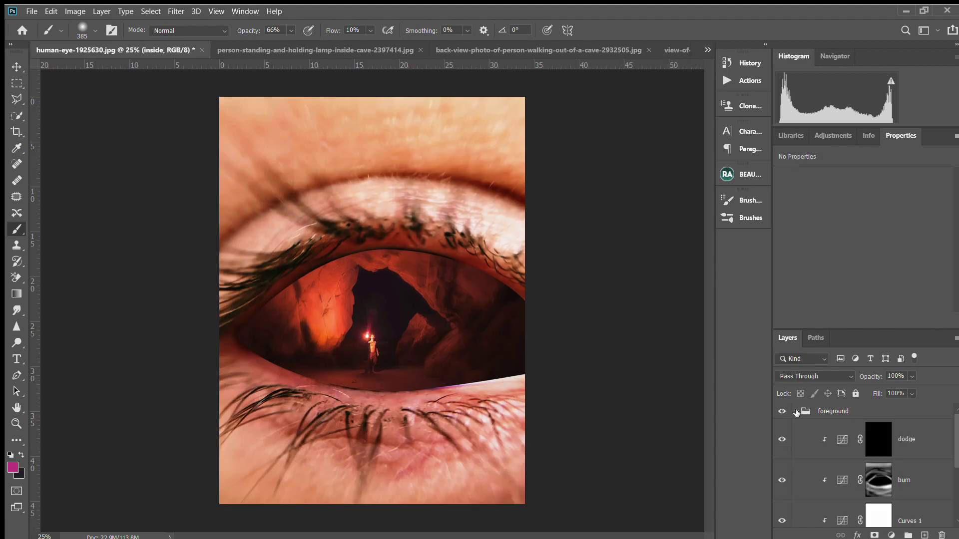
pyautogui.click(796, 411)
pyautogui.click(909, 446)
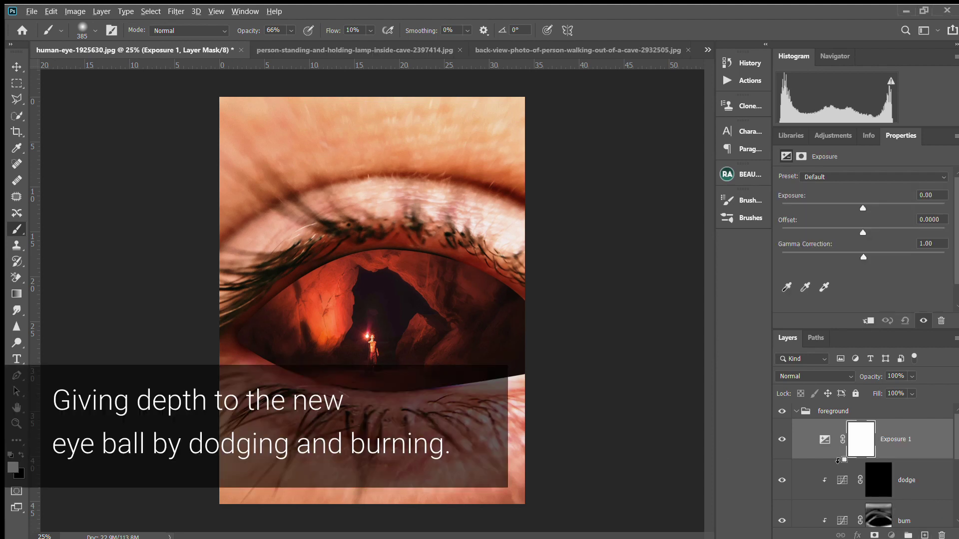
pyautogui.keyDown('alt'); pyautogui.click(838, 461); pyautogui.keyUp('alt')
pyautogui.moveTo(863, 208); pyautogui.dragTo(842, 206)
pyautogui.moveTo(863, 232); pyautogui.dragTo(859, 257)
pyautogui.write('0')
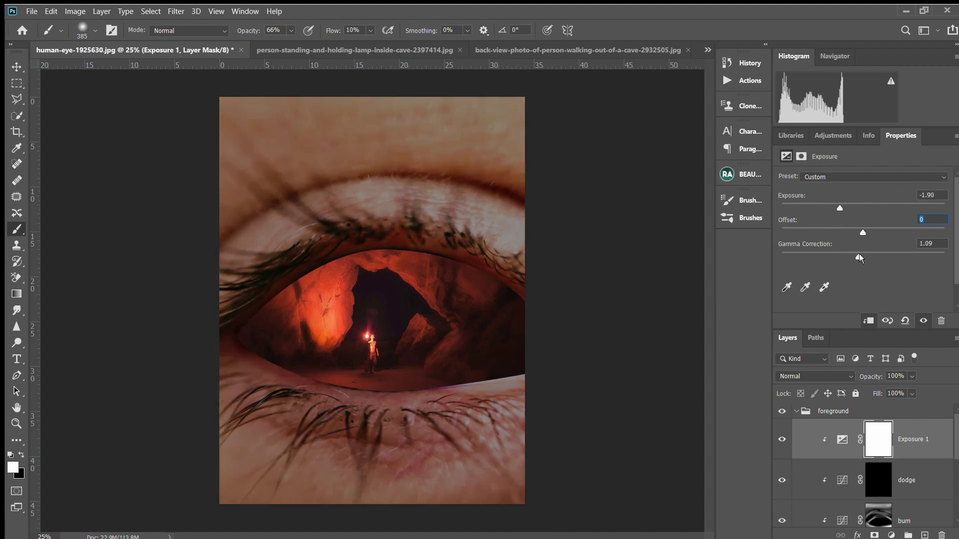
pyautogui.moveTo(847, 209); pyautogui.dragTo(854, 207)
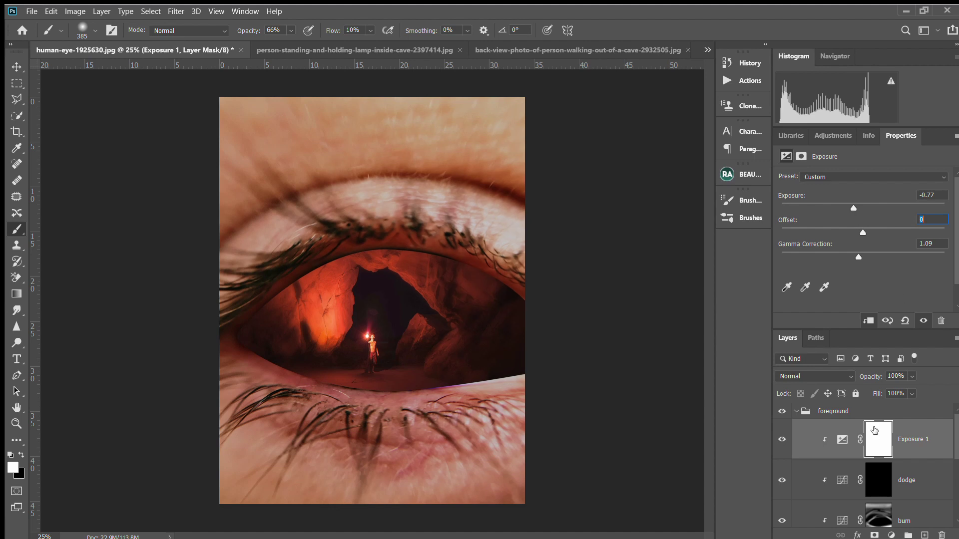
# - Paint white highlight strokes on the dodge layer's mask along the curves of the eye
pyautogui.click(878, 480)
pyautogui.hotkey('ctrl', '+')
pyautogui.hotkey('ctrl', '+')
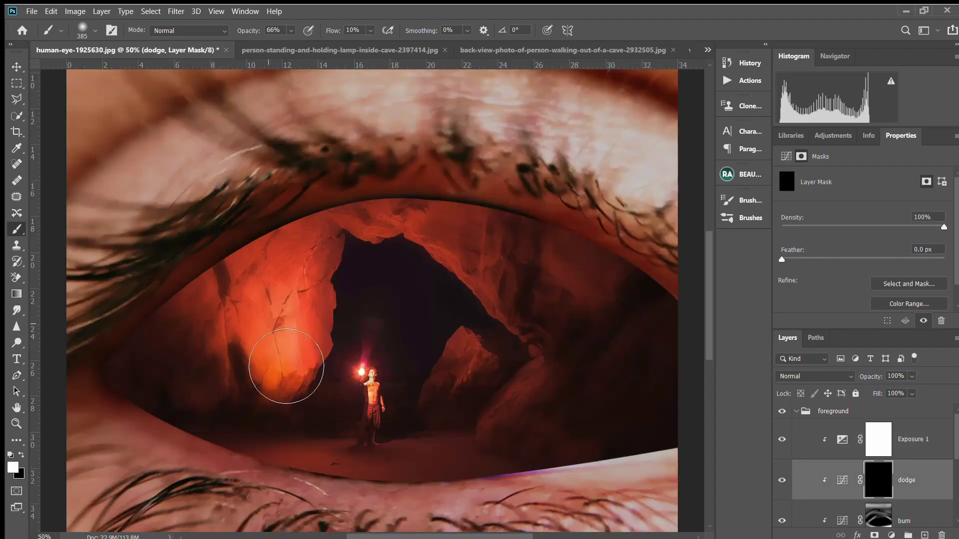
pyautogui.moveTo(174, 391)
pyautogui.mouseDown()
pyautogui.moveTo(257, 353)
pyautogui.moveTo(522, 275)
pyautogui.moveTo(400, 264)
pyautogui.mouseUp()
pyautogui.moveTo(533, 257); pyautogui.dragTo(545, 364)
pyautogui.hotkey('ctrl', '-')
pyautogui.hotkey('ctrl', '-')
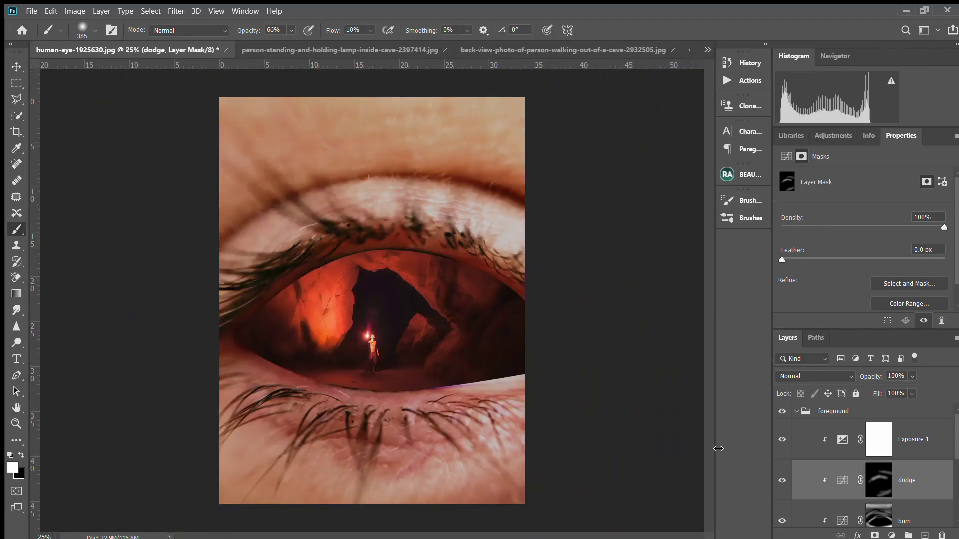
# - Create two new nested groups, Group 1 and Group 2, inside the foreground group
pyautogui.scroll(-1, 884, 494)
pyautogui.click(887, 498)
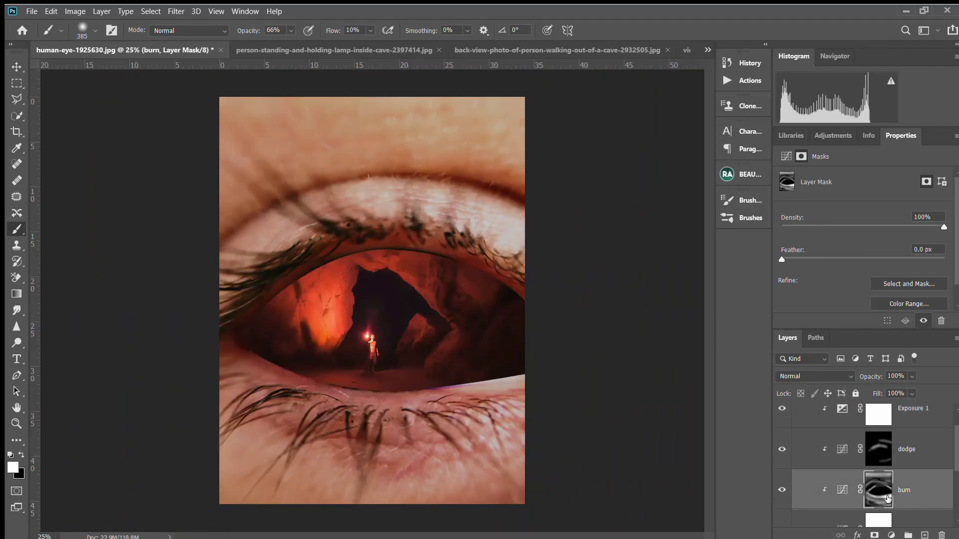
pyautogui.scroll(-1, 888, 494)
pyautogui.click(861, 507)
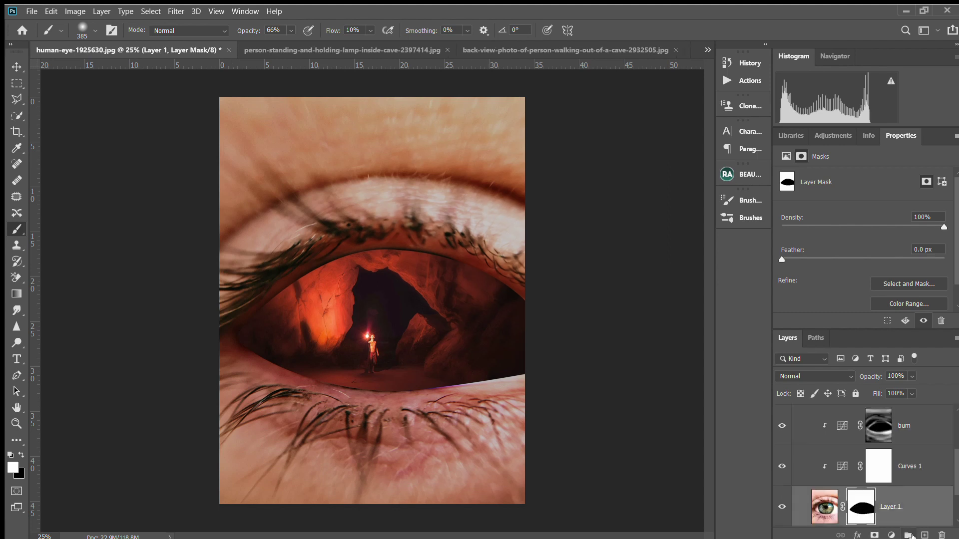
pyautogui.click(910, 535)
pyautogui.scroll(-3, 913, 455)
pyautogui.click(912, 494)
pyautogui.click(909, 534)
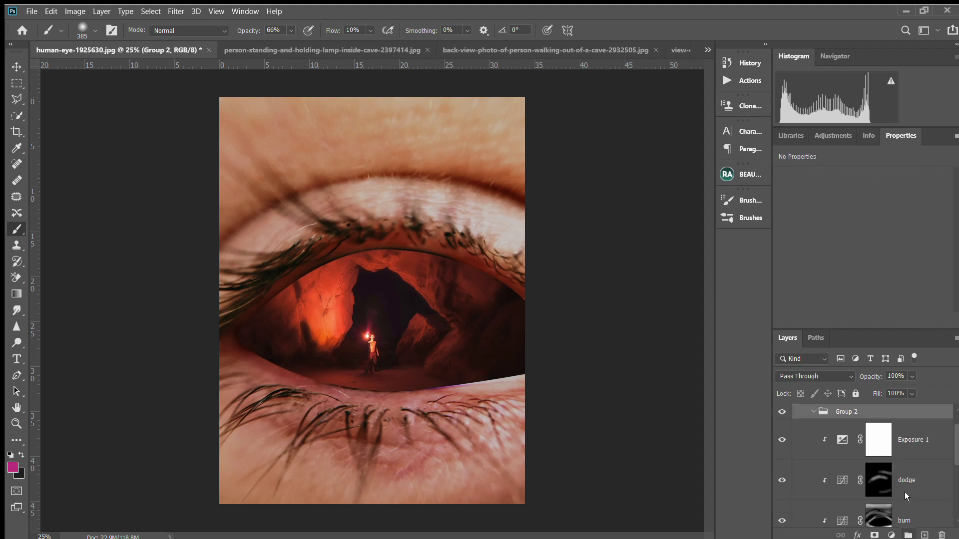
# - Select the eye layers from Exposure 1 down to Layer 1 and move them into Group 2
pyautogui.scroll(-3, 906, 495)
pyautogui.click(919, 451)
pyautogui.scroll(5, 920, 450)
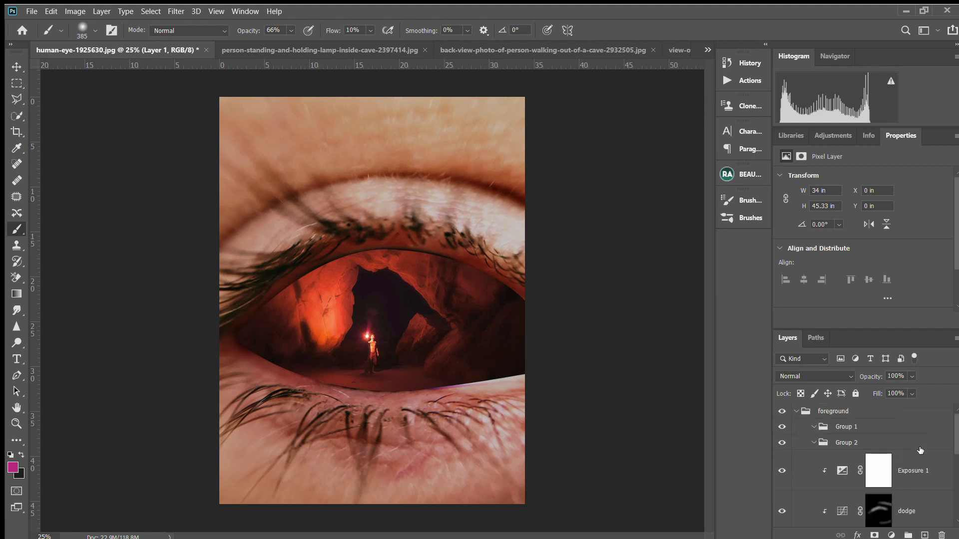
pyautogui.click(798, 414)
pyautogui.click(851, 446)
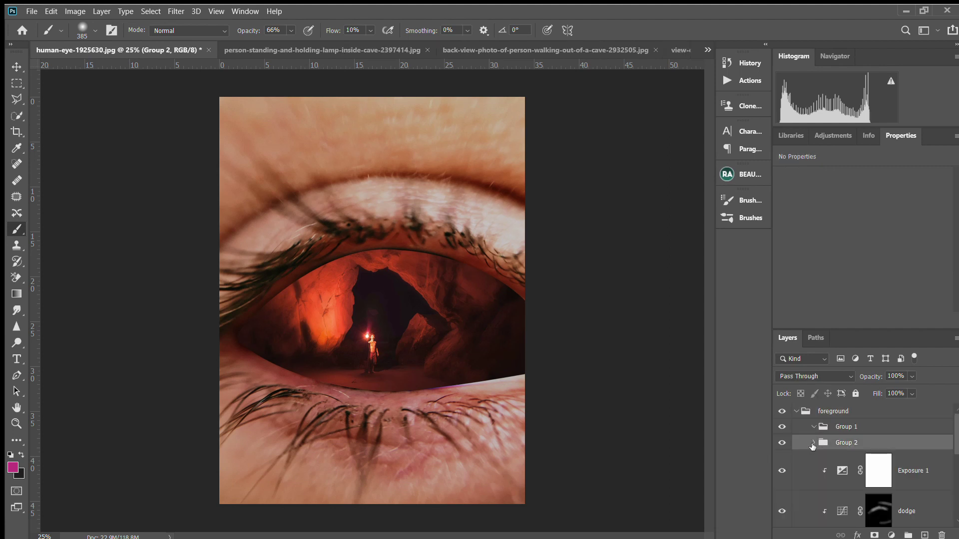
pyautogui.click(813, 444)
pyautogui.scroll(-4, 878, 452)
pyautogui.click(901, 458)
pyautogui.scroll(4, 905, 472)
pyautogui.keyDown('shift'); pyautogui.click(926, 471); pyautogui.keyUp('shift')
pyautogui.moveTo(927, 471); pyautogui.dragTo(828, 444)
# - Add a layer mask to Group 2 and paint black over the central cave with a 495 brush at 100% opacity and 70% flow
pyautogui.click(873, 535)
pyautogui.scroll(3, 250, 310)
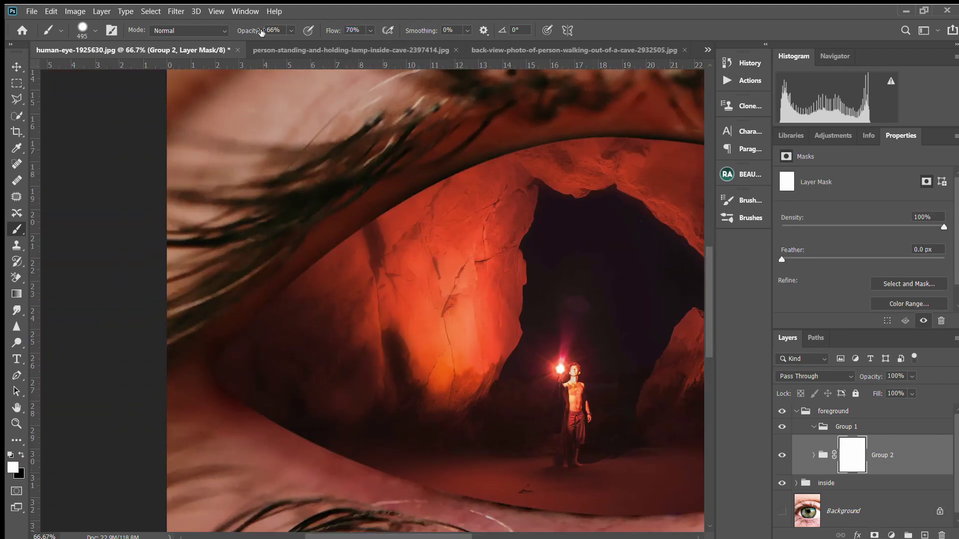
pyautogui.moveTo(262, 31); pyautogui.dragTo(369, 31)
pyautogui.press('x')
pyautogui.click(558, 328)
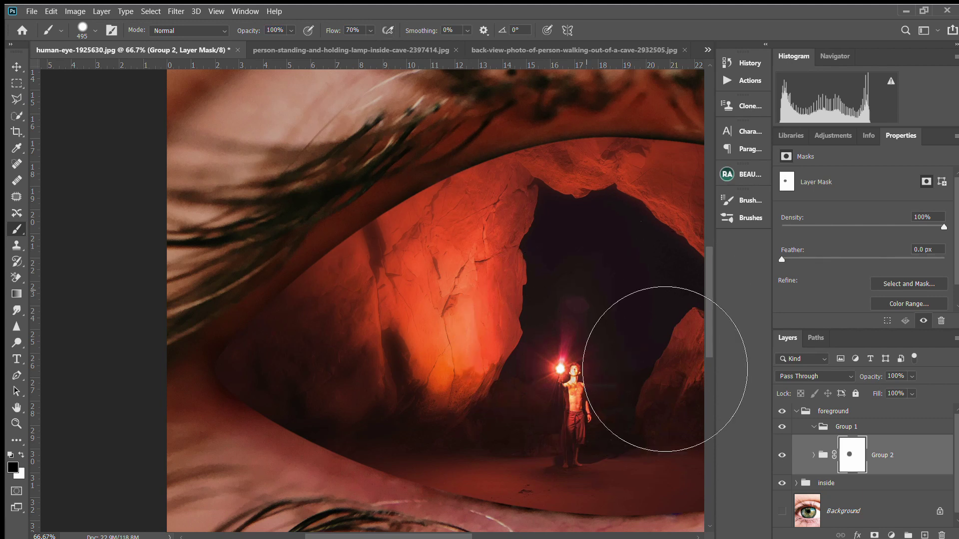
pyautogui.moveTo(665, 369)
pyautogui.mouseDown()
pyautogui.moveTo(584, 311)
pyautogui.moveTo(436, 409)
pyautogui.moveTo(466, 424)
pyautogui.mouseUp()
pyautogui.moveTo(678, 293)
pyautogui.mouseDown()
pyautogui.moveTo(499, 307)
pyautogui.moveTo(601, 330)
pyautogui.moveTo(649, 325)
pyautogui.moveTo(578, 387)
pyautogui.mouseUp()
pyautogui.moveTo(684, 323); pyautogui.dragTo(603, 331)
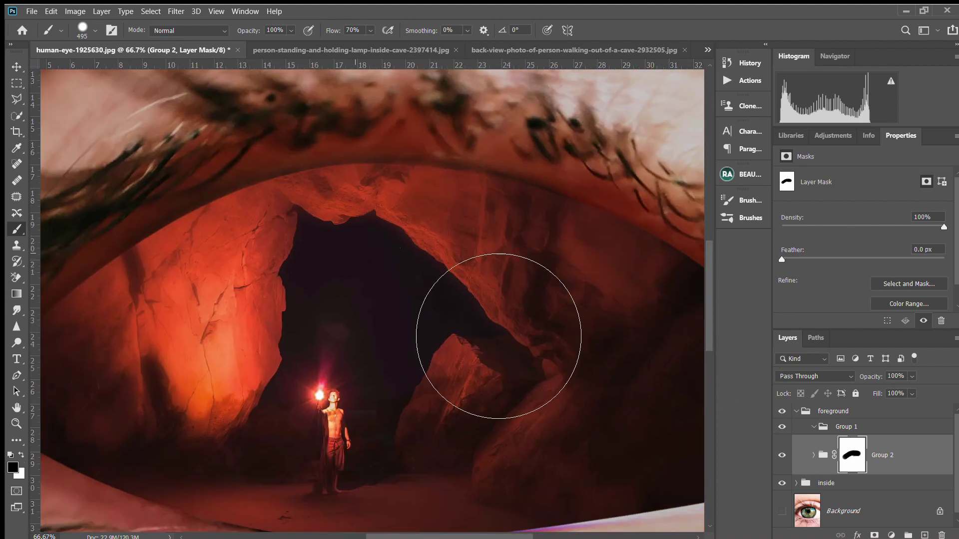
# - Extend the black painting on Group 2's mask over the dark right part of the cave and the adjoining lower eyelid edge
pyautogui.moveTo(312, 404); pyautogui.dragTo(473, 370)
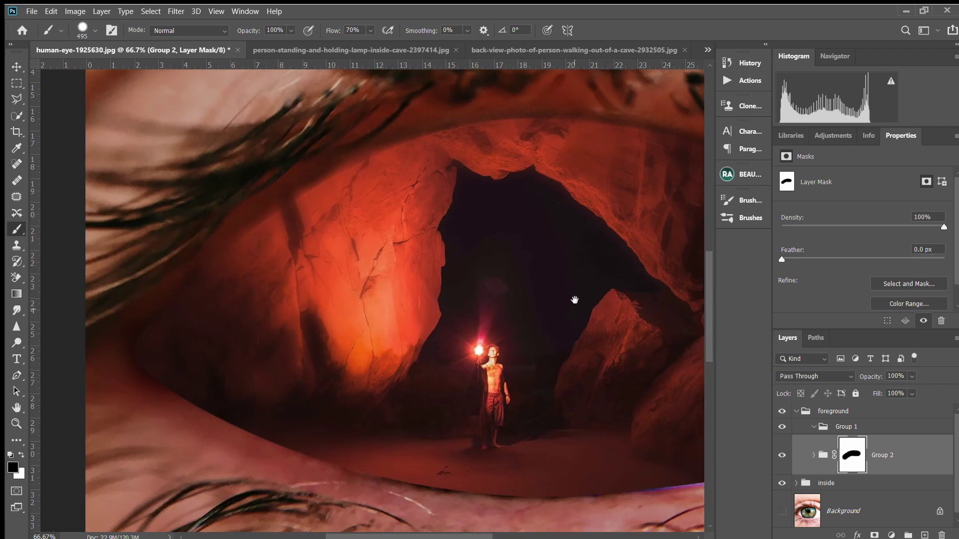
pyautogui.moveTo(573, 300)
pyautogui.mouseDown()
pyautogui.moveTo(314, 277)
pyautogui.moveTo(269, 261)
pyautogui.mouseUp()
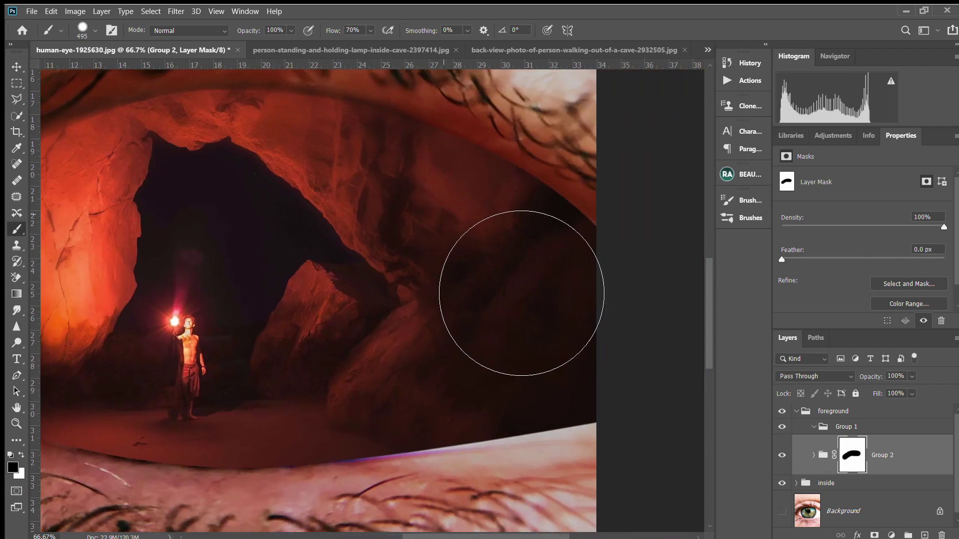
pyautogui.moveTo(521, 293); pyautogui.dragTo(509, 289)
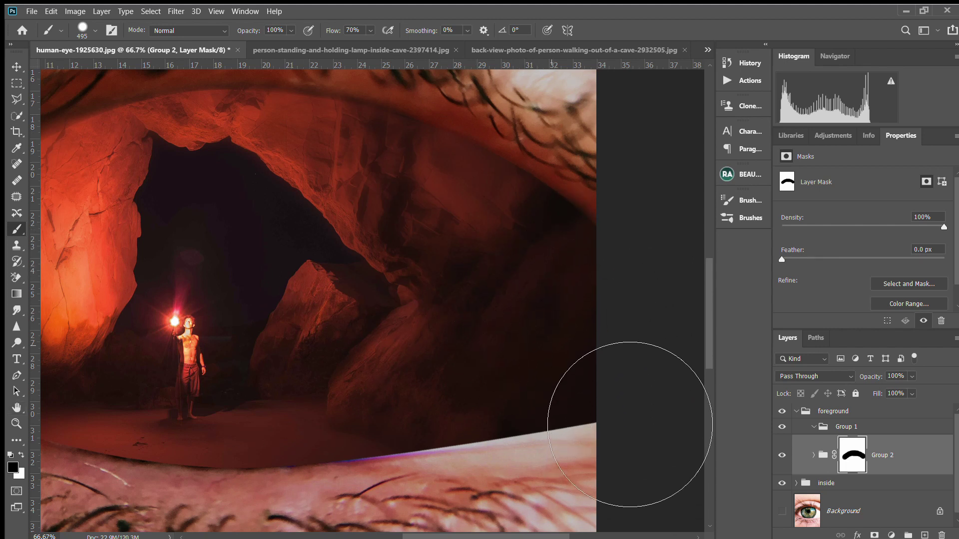
pyautogui.click(606, 428)
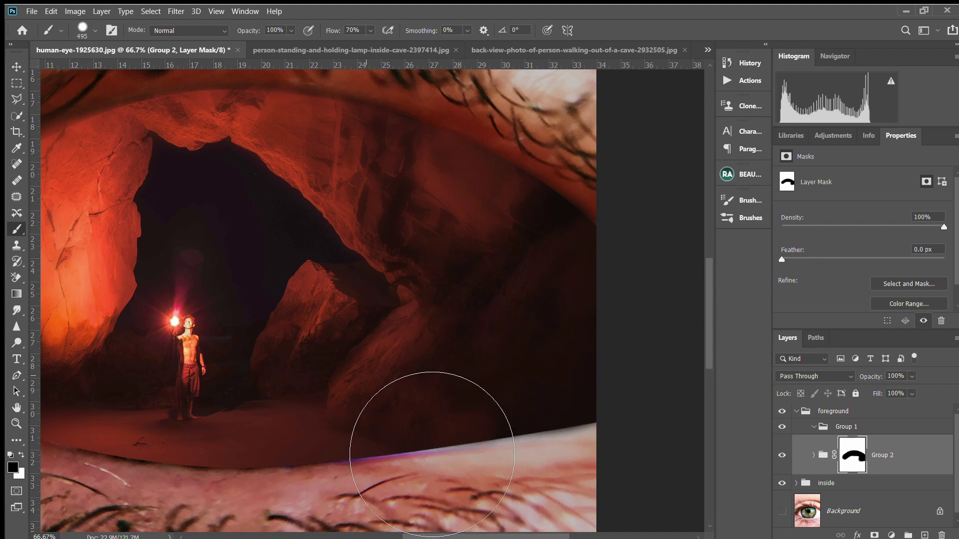
pyautogui.moveTo(308, 326); pyautogui.dragTo(545, 305)
pyautogui.click(424, 422)
pyautogui.click(472, 428)
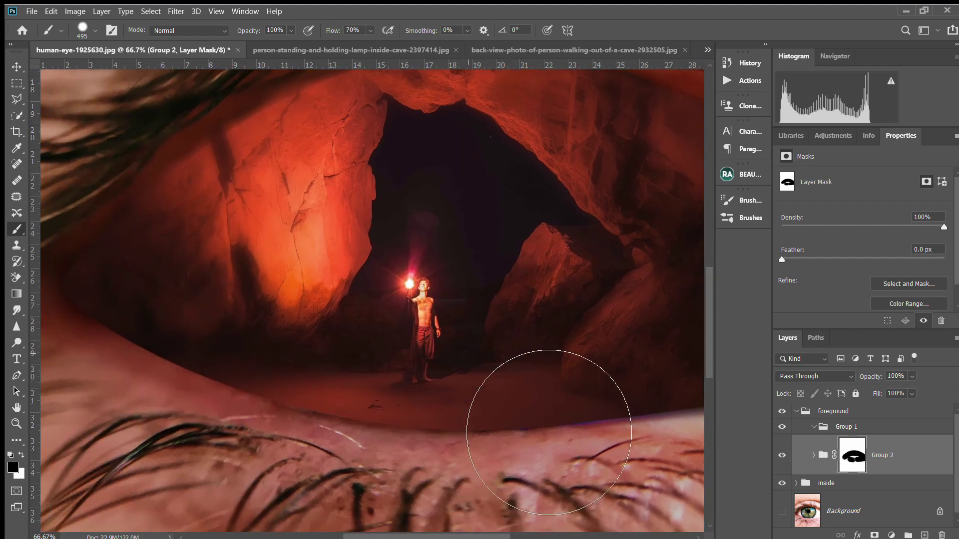
# - Complete the black area on Group 2's mask along the cave floor, the lower rim and the left corner of the eye
pyautogui.click(549, 433)
pyautogui.moveTo(466, 328); pyautogui.dragTo(331, 328)
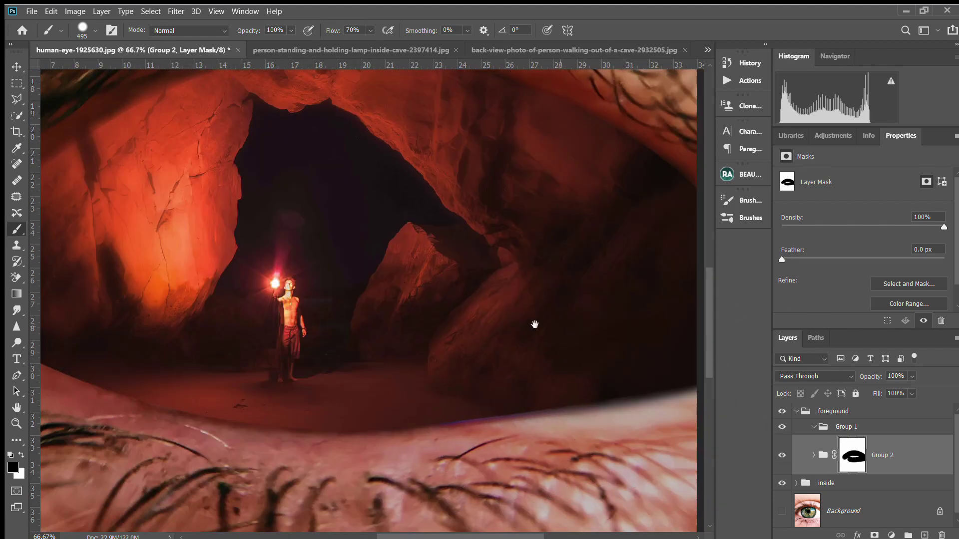
pyautogui.moveTo(534, 324); pyautogui.dragTo(484, 325)
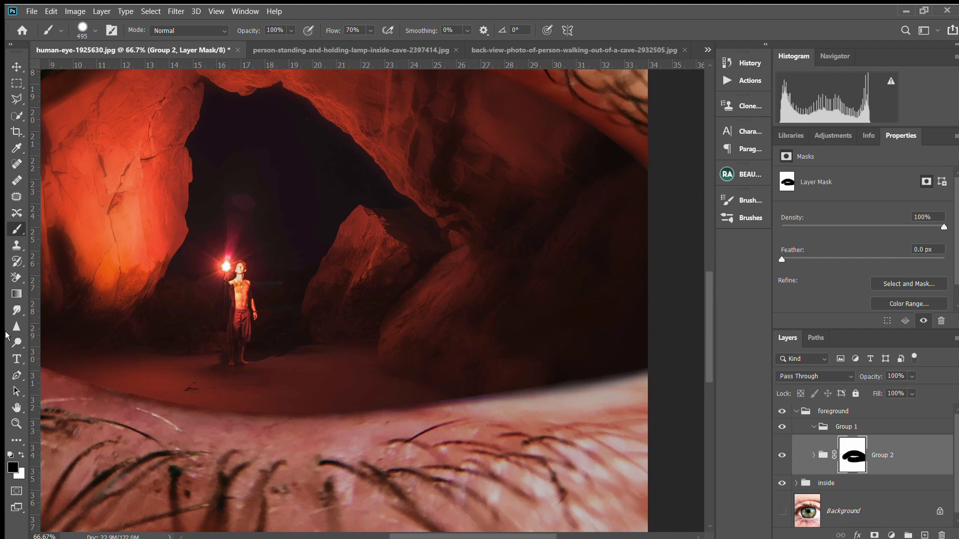
pyautogui.moveTo(237, 390); pyautogui.dragTo(434, 385)
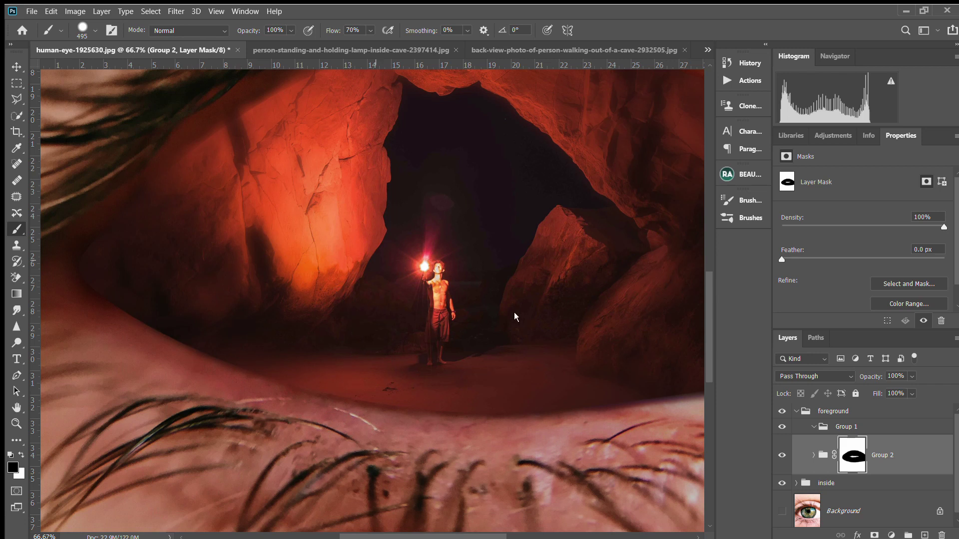
pyautogui.moveTo(514, 312); pyautogui.dragTo(472, 313)
pyautogui.moveTo(400, 286); pyautogui.dragTo(390, 286)
pyautogui.moveTo(148, 289)
pyautogui.mouseDown()
pyautogui.moveTo(138, 287)
pyautogui.moveTo(162, 261)
pyautogui.mouseUp()
pyautogui.hotkey('ctrl', '-')
pyautogui.hotkey('ctrl', '-')
pyautogui.hotkey('ctrl', '-')
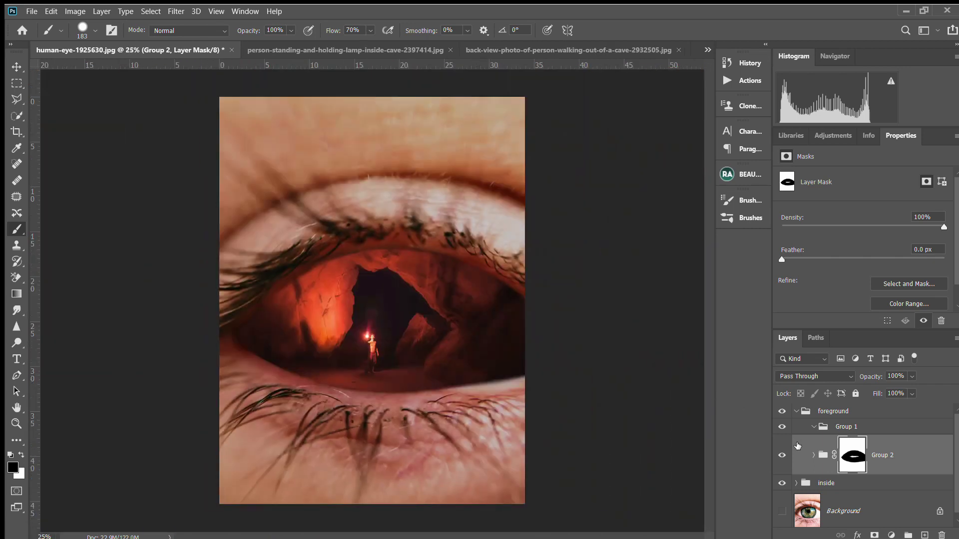
# - Paint soft white strokes over the cave area of Group 2's mask with a 511 brush at 13% flow
pyautogui.moveTo(875, 375); pyautogui.dragTo(794, 480)
pyautogui.press('x')
pyautogui.moveTo(332, 31); pyautogui.dragTo(305, 30)
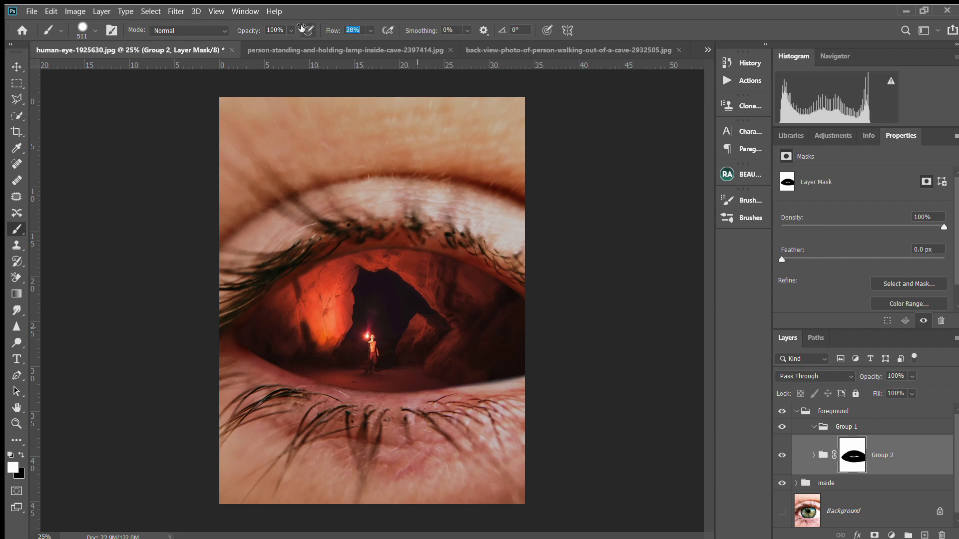
pyautogui.moveTo(365, 309)
pyautogui.mouseDown()
pyautogui.moveTo(293, 391)
pyautogui.moveTo(713, 342)
pyautogui.mouseUp()
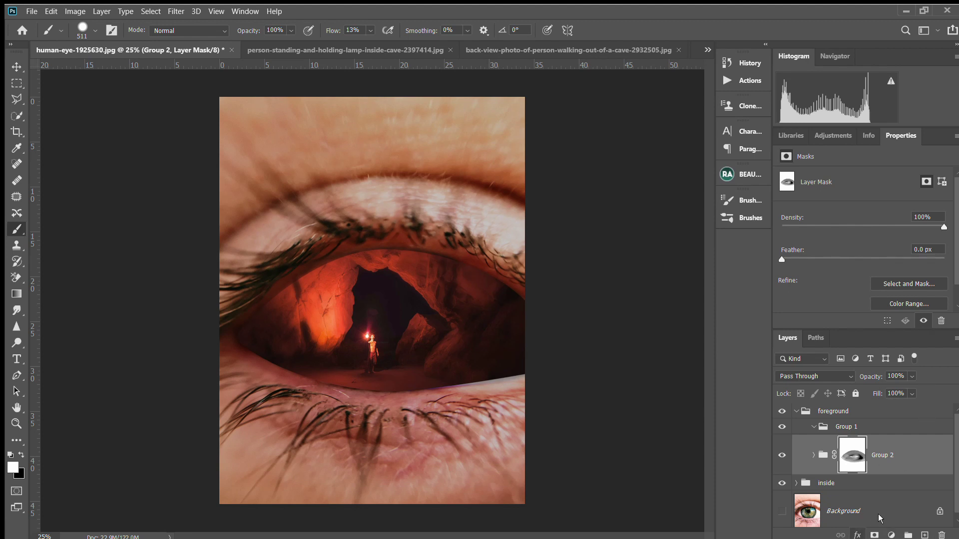
# - Add a drop shadow to Group 2 and adjust it to shade the cave inside the eye's rim
pyautogui.click(863, 532)
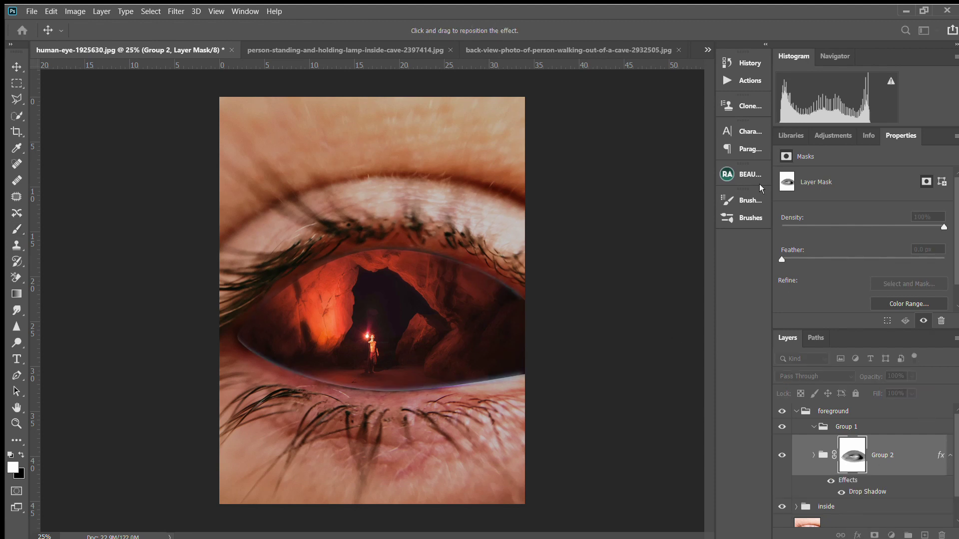
pyautogui.press('i')
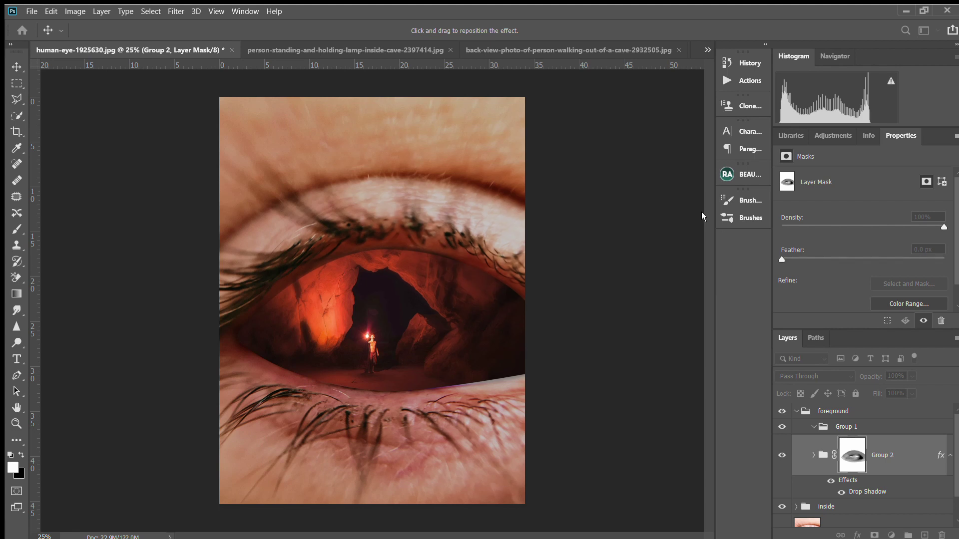
pyautogui.click(741, 173)
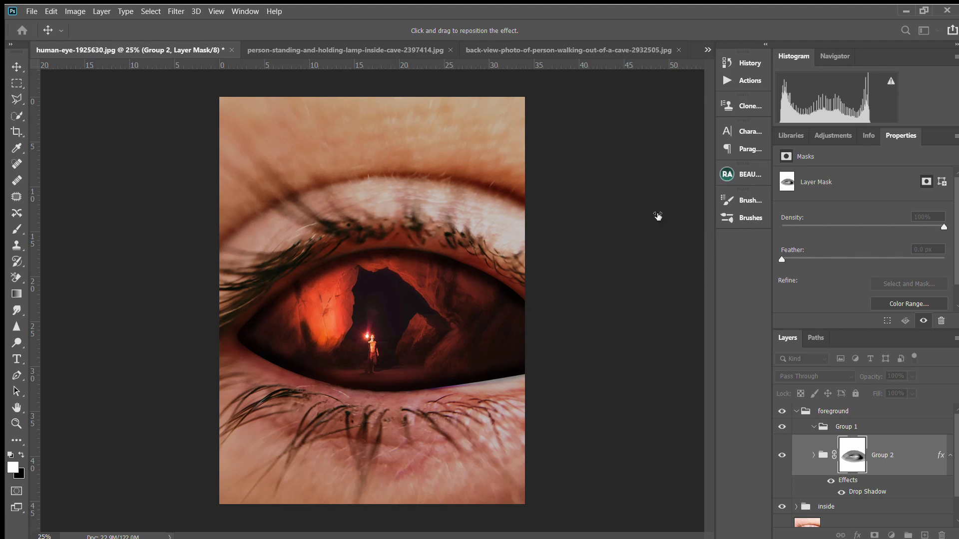
pyautogui.click(804, 156)
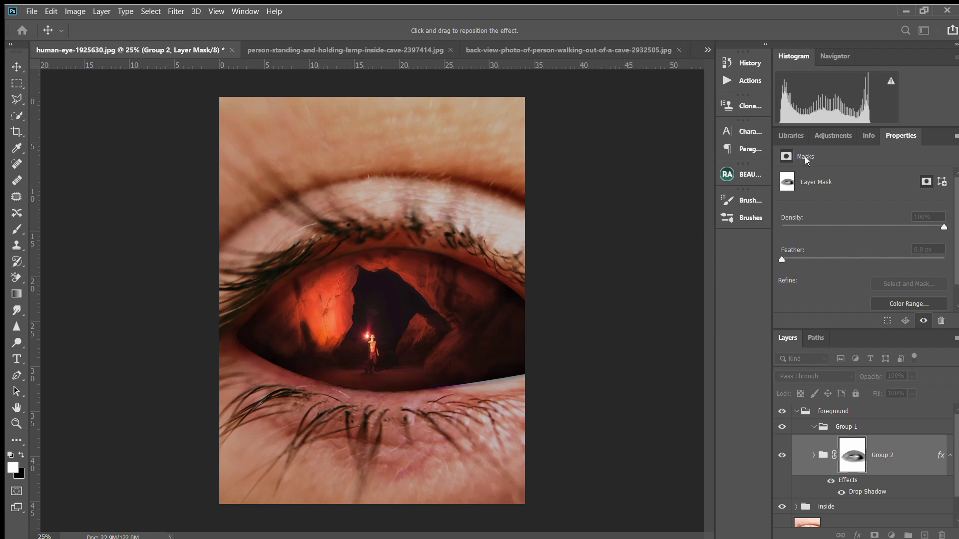
pyautogui.moveTo(794, 157); pyautogui.dragTo(799, 157)
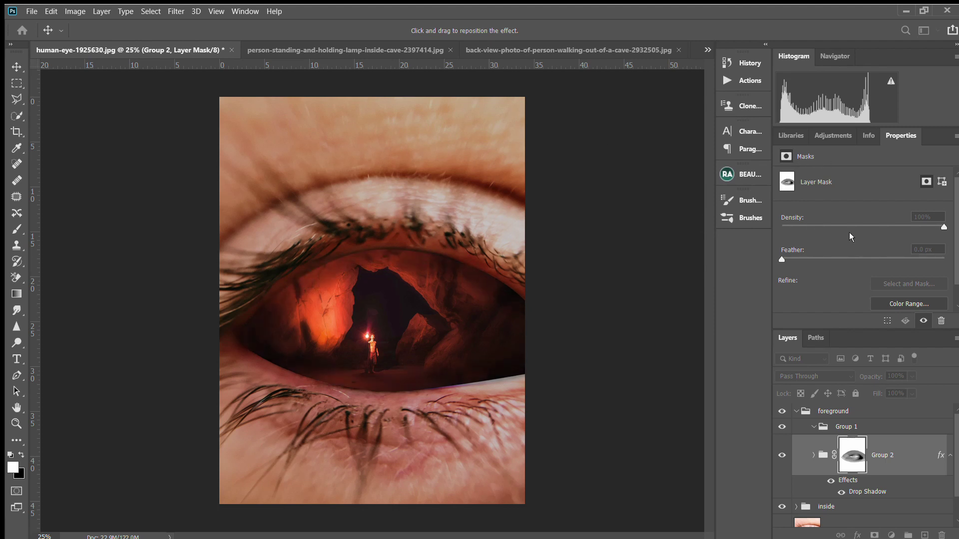
pyautogui.moveTo(783, 213); pyautogui.dragTo(794, 213)
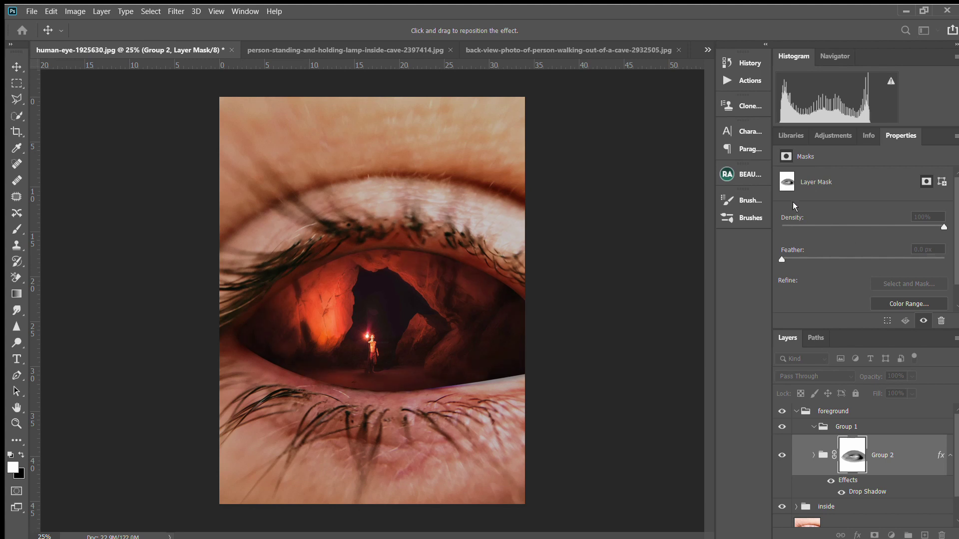
pyautogui.moveTo(804, 157); pyautogui.dragTo(822, 160)
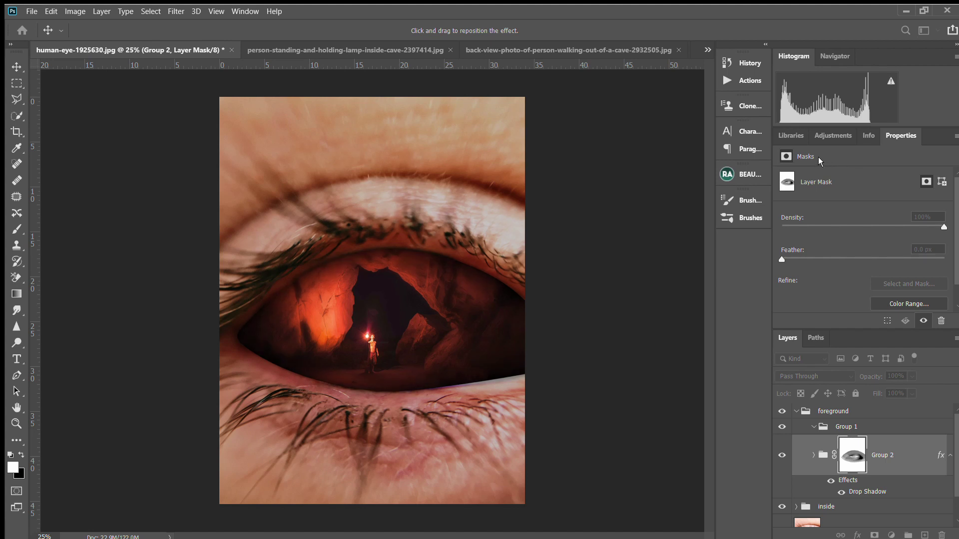
pyautogui.press('b')
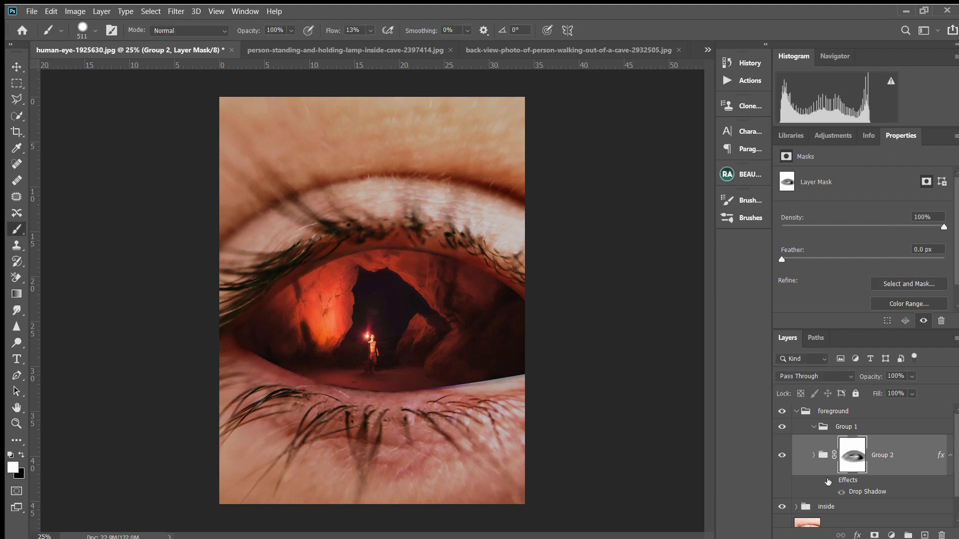
# - Expand Group 2 and select its Exposure 1 adjustment layer
pyautogui.hotkey('ctrl', '-')
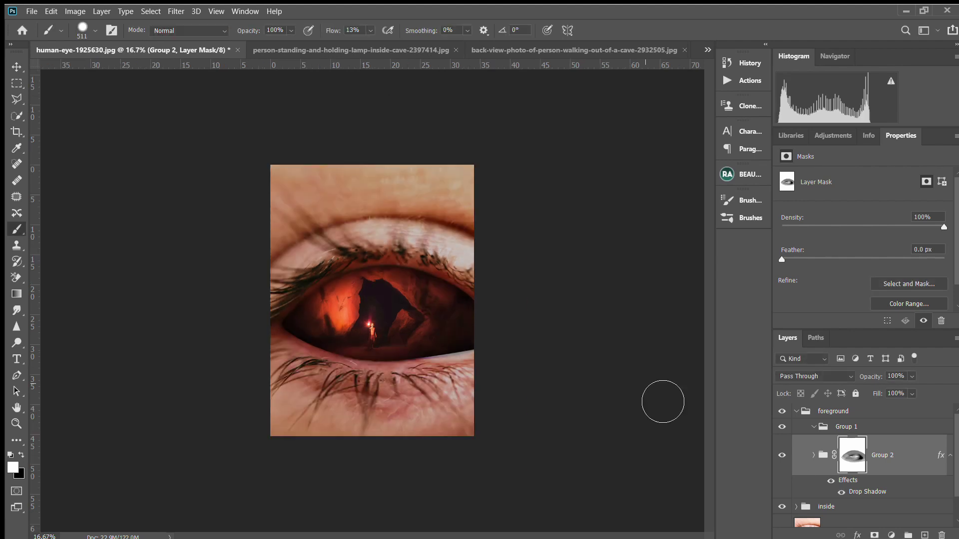
pyautogui.hotkey('ctrl', '+')
pyautogui.hotkey('ctrl', '+')
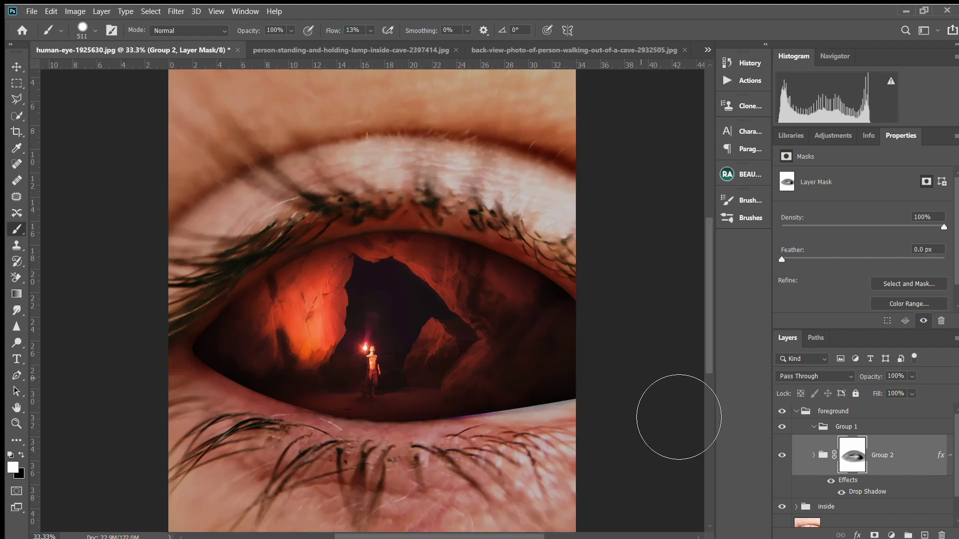
pyautogui.click(814, 456)
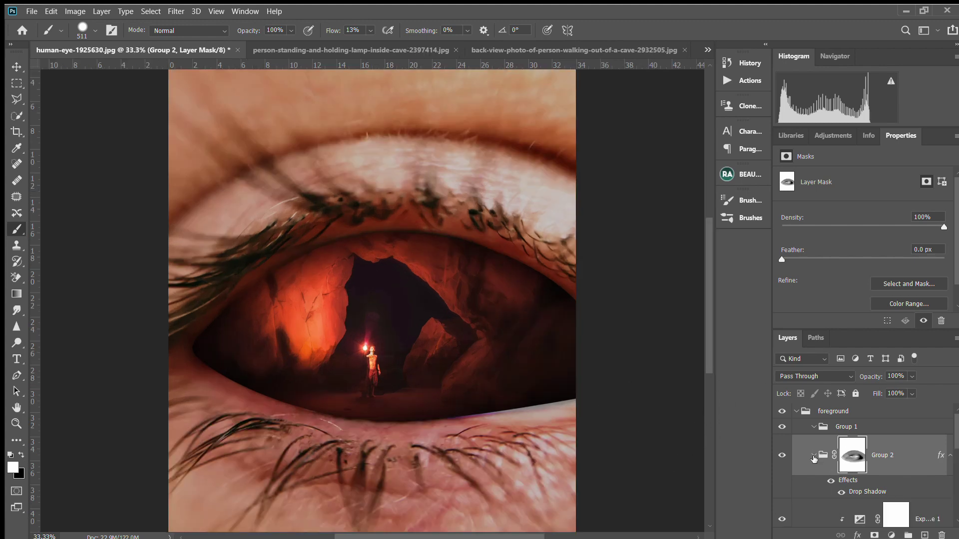
pyautogui.scroll(-3, 816, 458)
pyautogui.click(897, 441)
pyautogui.click(891, 484)
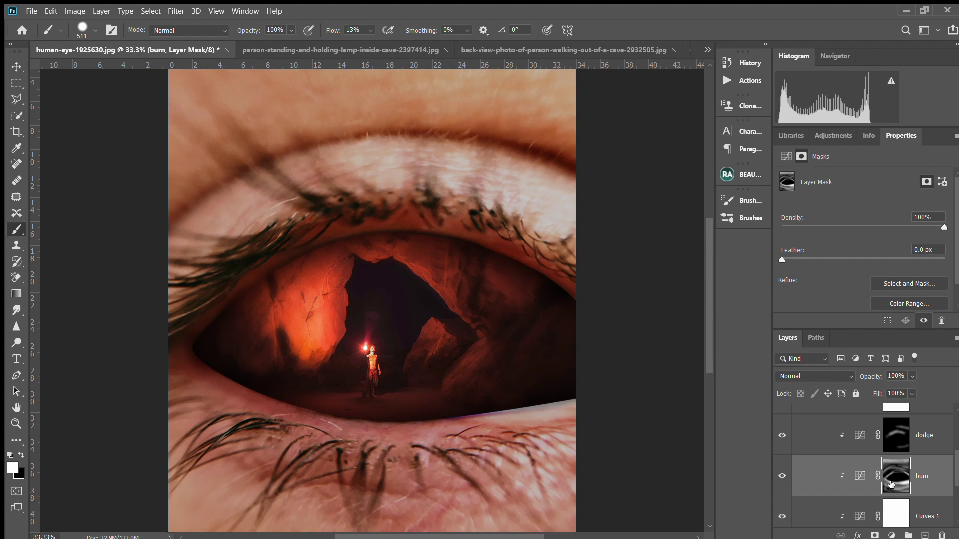
pyautogui.scroll(2, 921, 487)
pyautogui.click(922, 489)
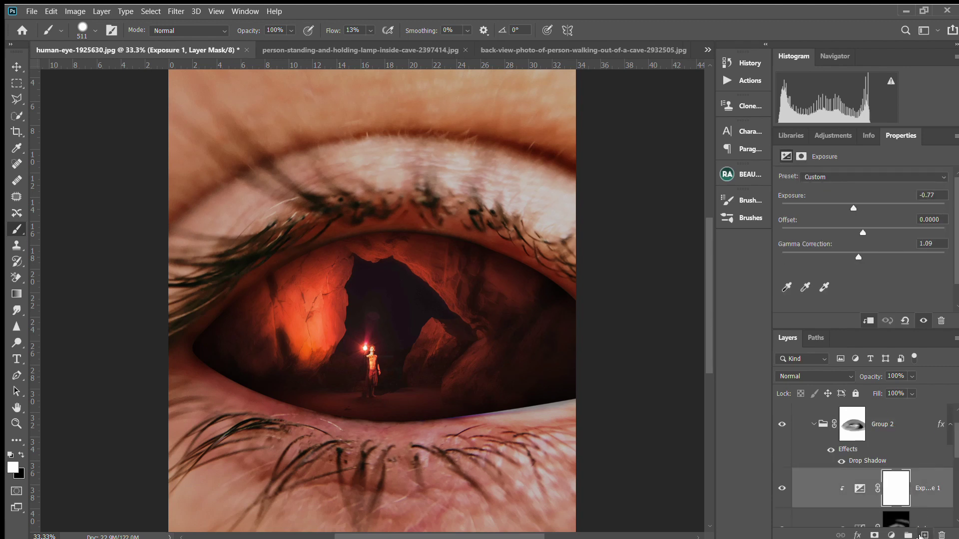
pyautogui.click(923, 536)
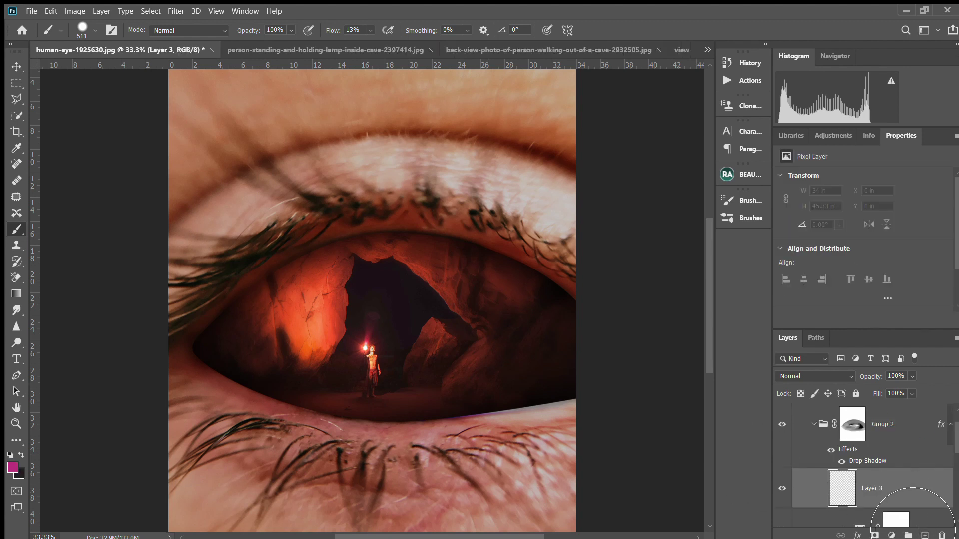
pyautogui.doubleClick(878, 489)
pyautogui.click(925, 486)
pyautogui.press('Delete')
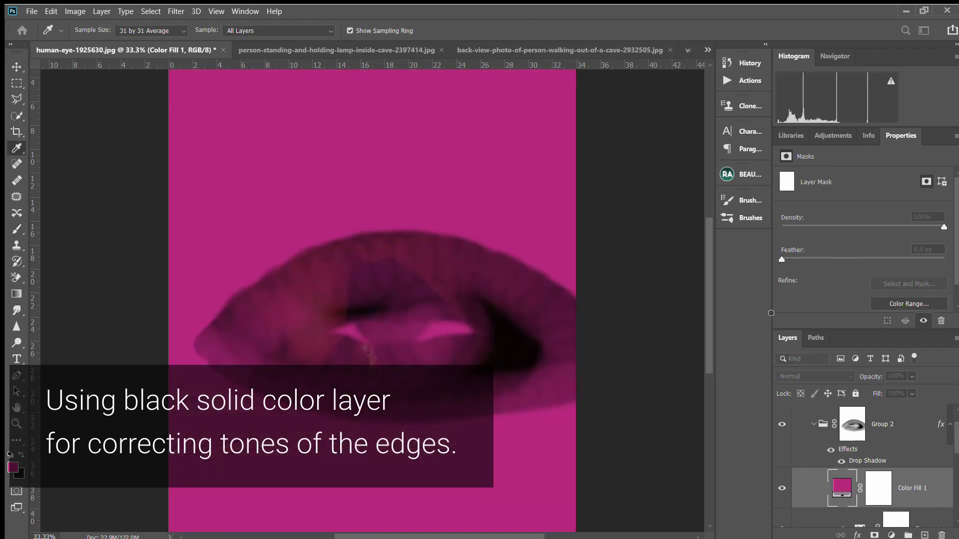
# - Add a solid color fill layer above Exposure 1 and set its color to black
pyautogui.click(775, 340)
pyautogui.click(774, 314)
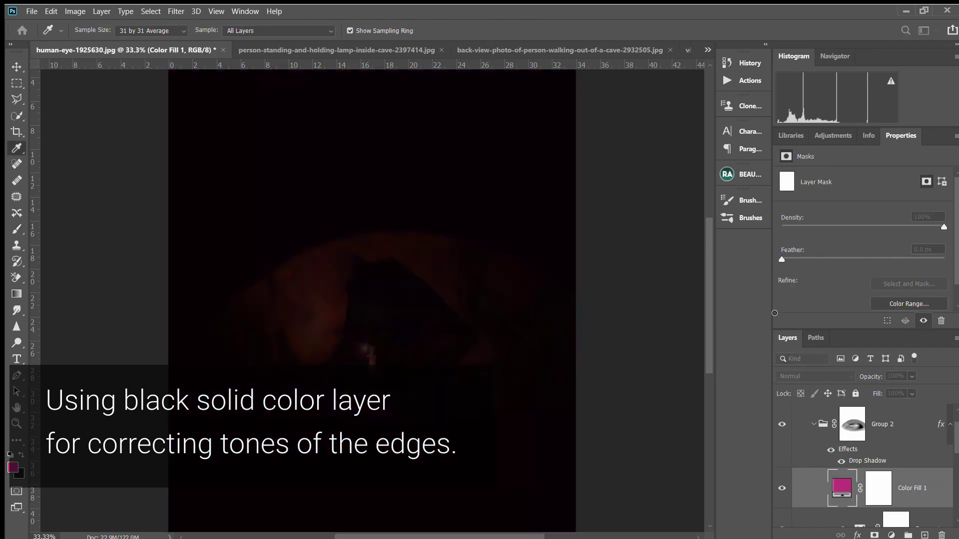
pyautogui.click(912, 153)
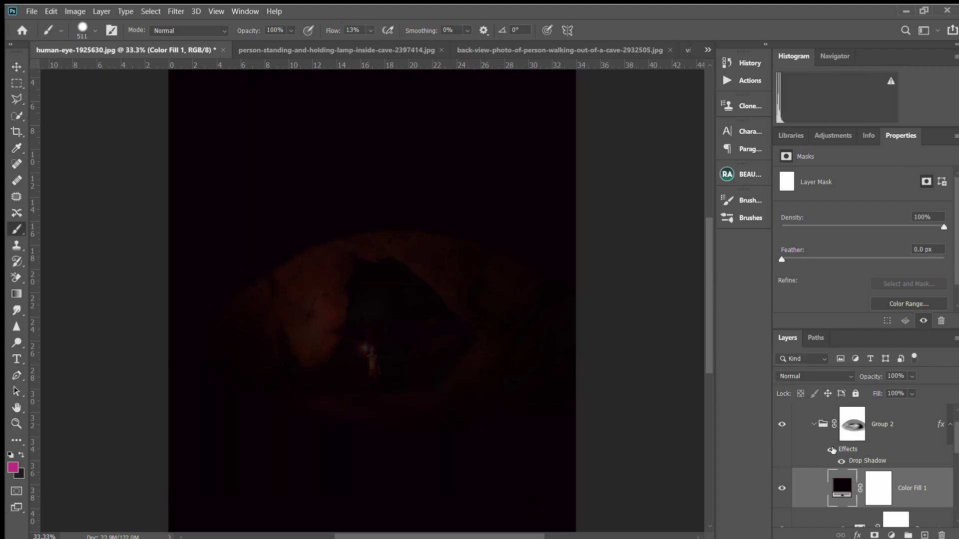
# - Hide Group 2's layer effects and move the black fill layer out of it to directly above Group 2
pyautogui.click(832, 450)
pyautogui.scroll(-4, 913, 495)
pyautogui.scroll(5, 913, 495)
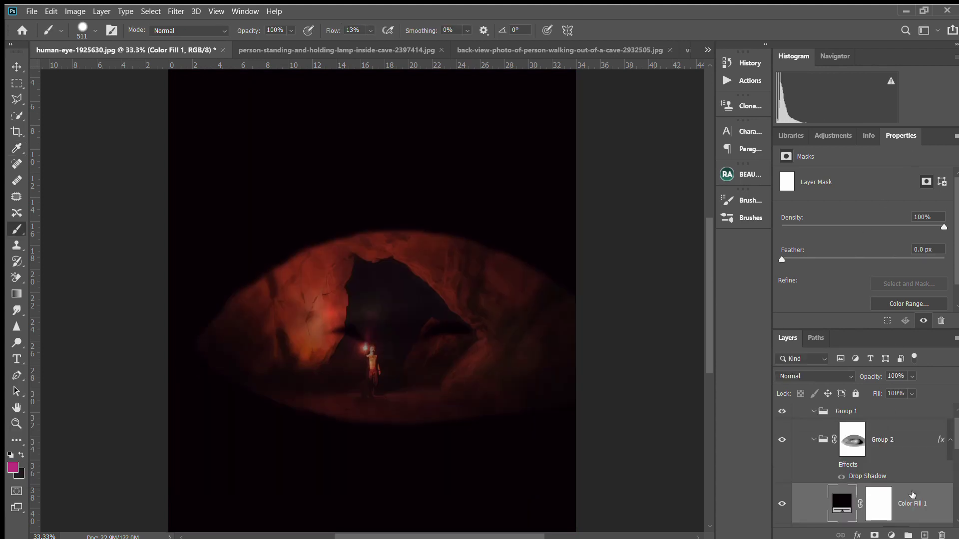
pyautogui.scroll(-3, 912, 495)
pyautogui.scroll(3, 912, 495)
pyautogui.scroll(-3, 912, 494)
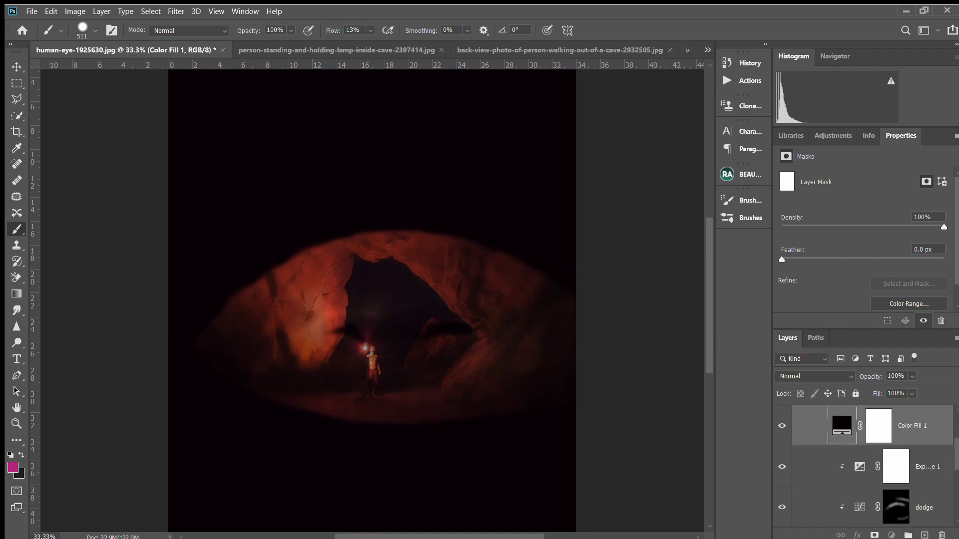
pyautogui.moveTo(902, 535); pyautogui.dragTo(900, 472)
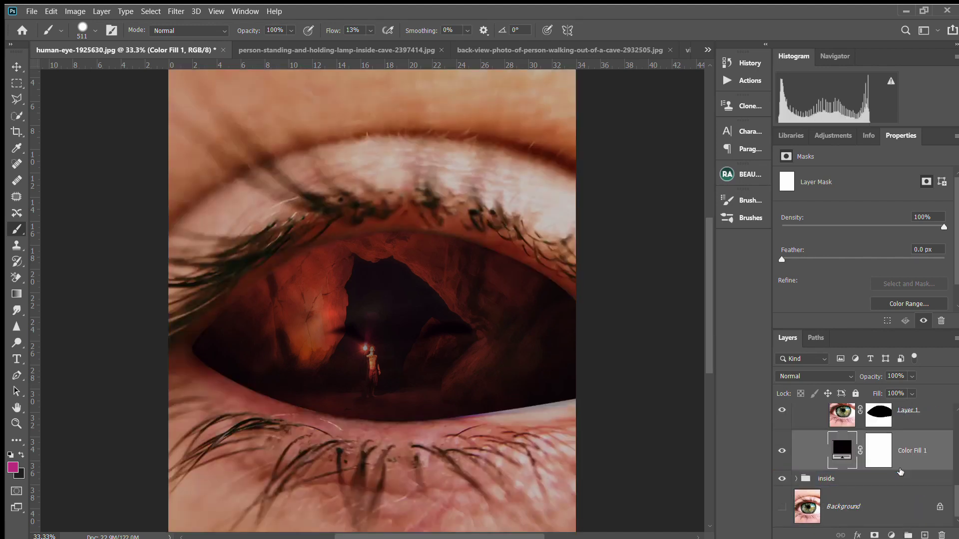
pyautogui.scroll(5, 901, 472)
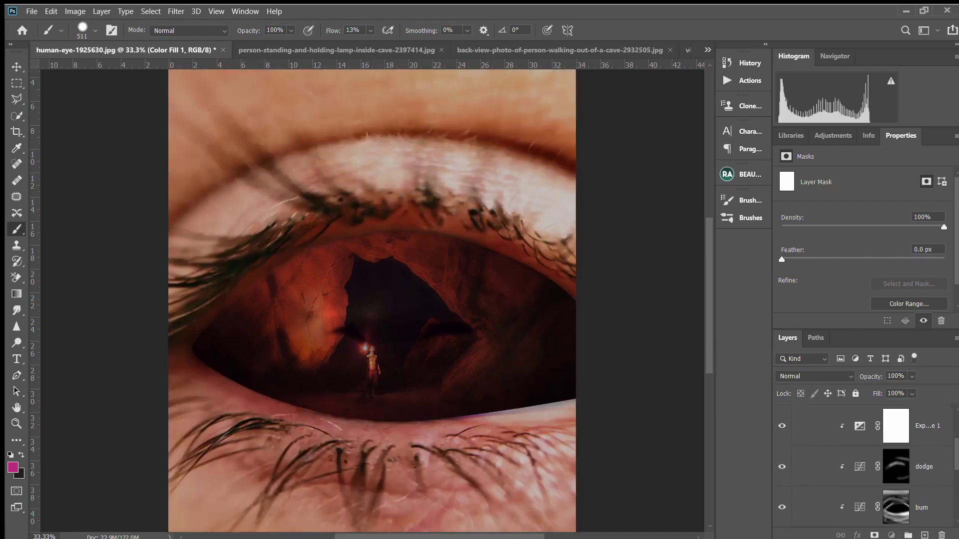
pyautogui.moveTo(916, 471); pyautogui.dragTo(919, 419)
# - Invert Color Fill 1's mask to black, collapse Group 2 and keep the fill layer's mask selected
pyautogui.click(887, 446)
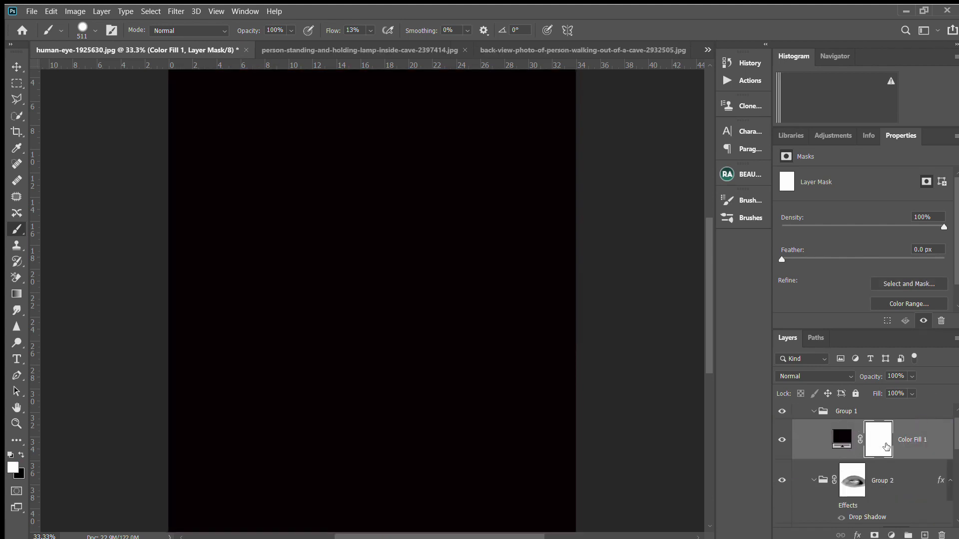
pyautogui.hotkey('ctrl', 'i')
pyautogui.click(813, 481)
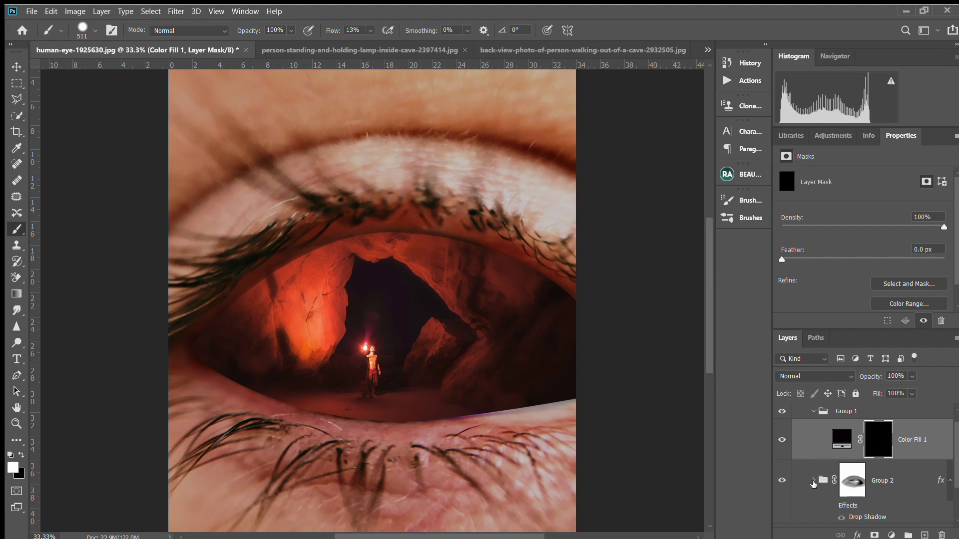
pyautogui.click(843, 448)
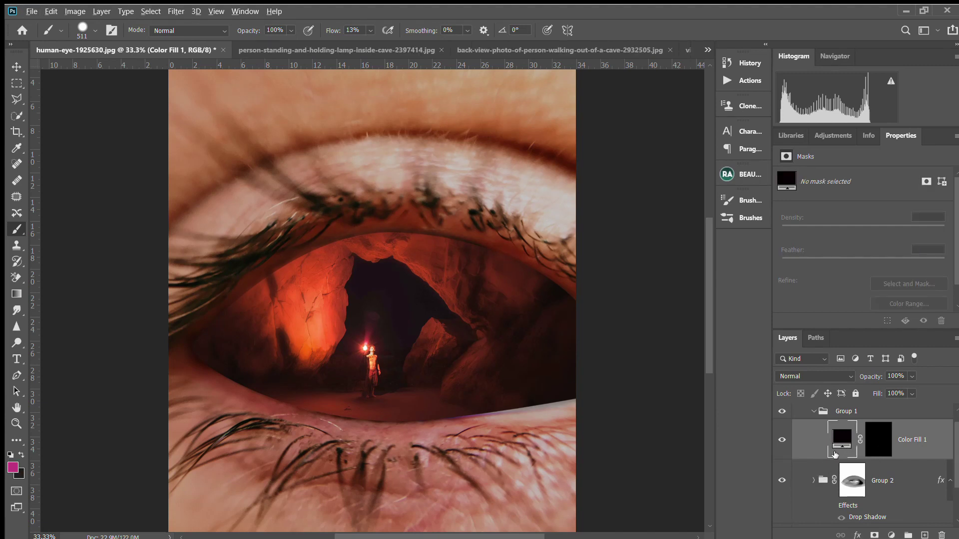
pyautogui.click(880, 442)
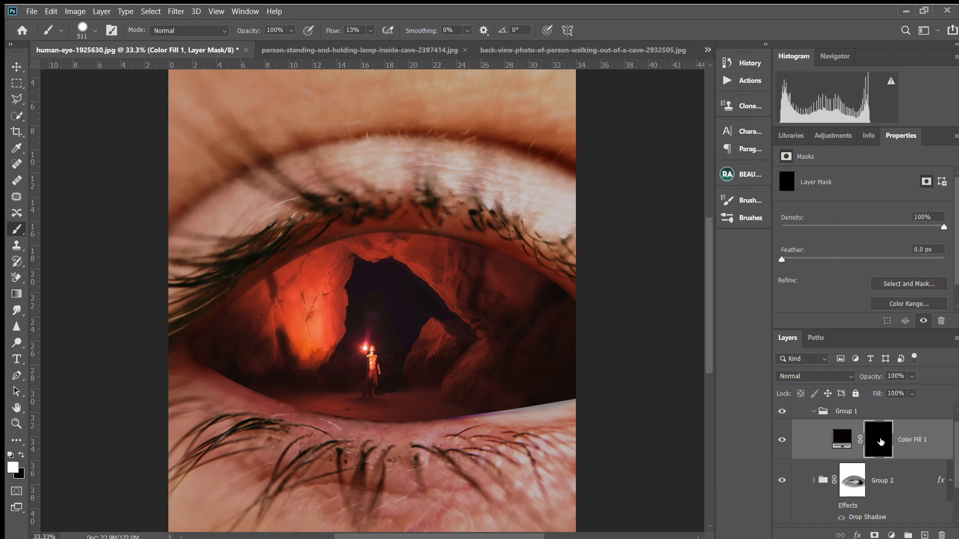
# - Shrink the brush to 70 for detail work on the cave area beside the inner eye corner
pyautogui.hotkey('ctrl', '+')
pyautogui.hotkey('ctrl', '+')
pyautogui.hotkey('ctrl', '+')
pyautogui.moveTo(426, 315); pyautogui.dragTo(637, 240)
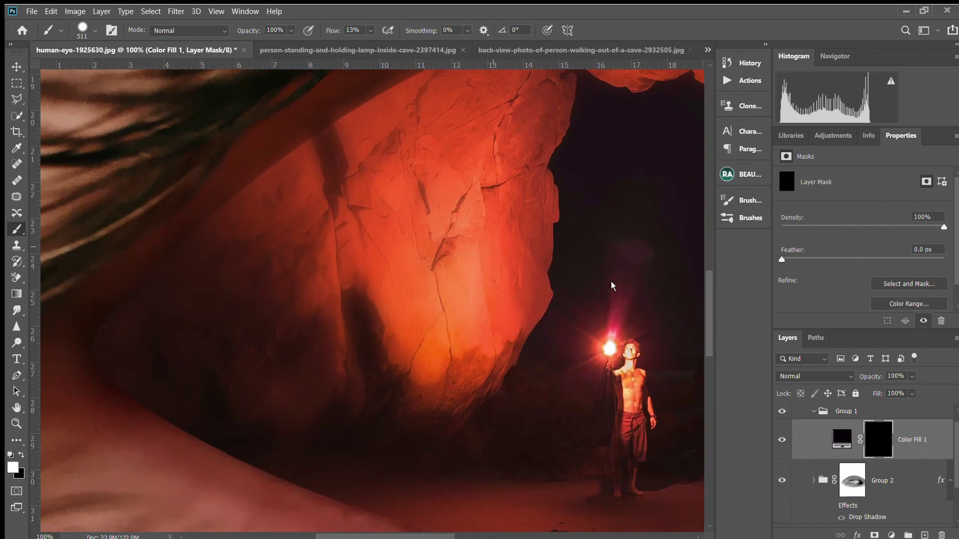
pyautogui.press('[')
pyautogui.press('[')
pyautogui.press('[')
pyautogui.press('[')
pyautogui.press('[')
pyautogui.press('[')
pyautogui.press('[')
pyautogui.press('[')
pyautogui.press('[')
pyautogui.press('[')
pyautogui.press('[')
pyautogui.press('[')
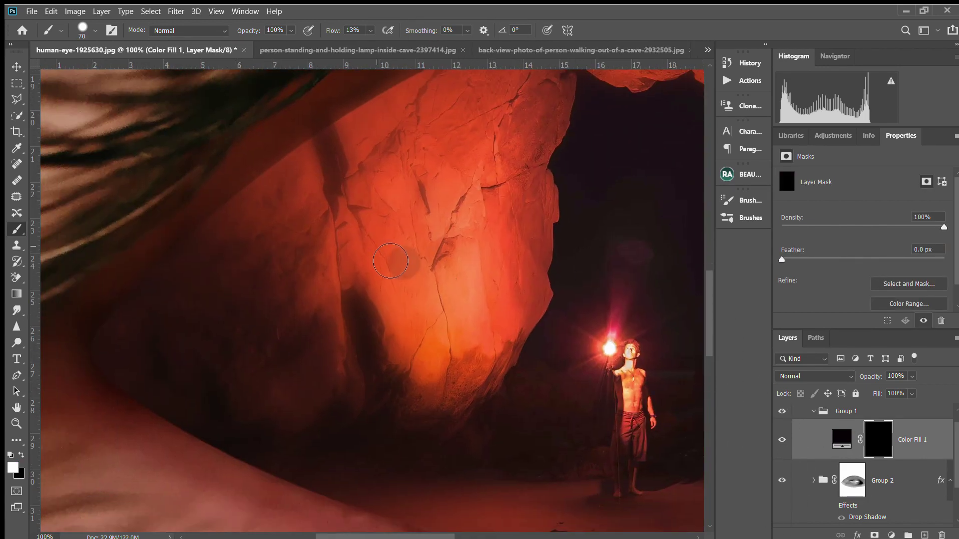
# - Try a white stroke across the lit rock wall on Color Fill 1's mask, undo it, and invert the mask twice
pyautogui.moveTo(380, 249); pyautogui.dragTo(545, 248)
pyautogui.hotkey('ctrl', 'z')
pyautogui.hotkey('ctrl', 'i')
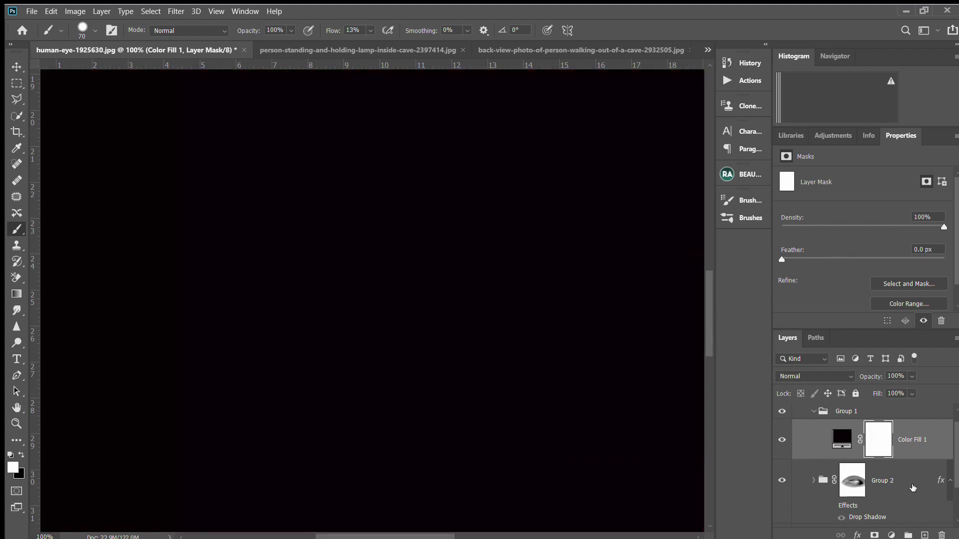
pyautogui.hotkey('ctrl', 'i')
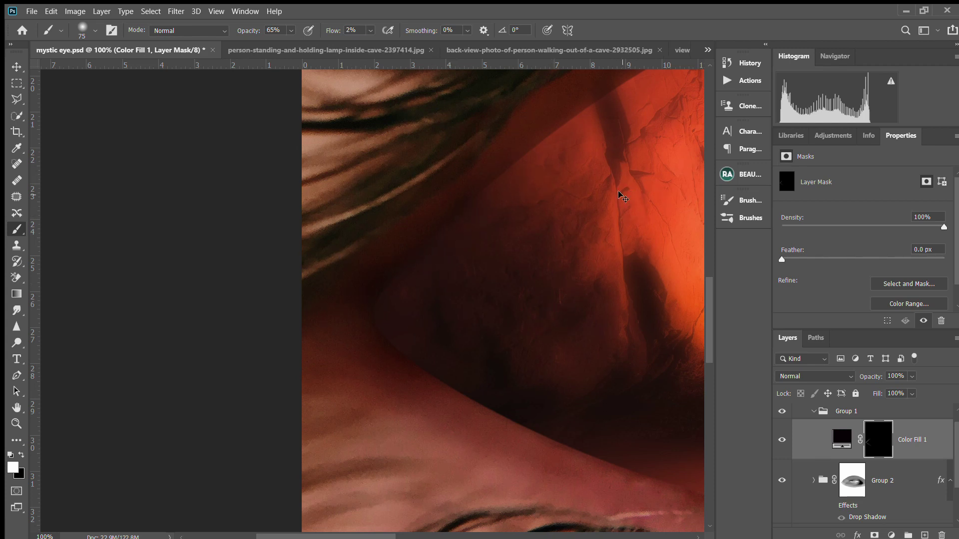
# - Delete Color Fill 1's mask and replace it with a new layer mask inverted to black
pyautogui.hotkey('ctrl', 'z')
pyautogui.press('Delete')
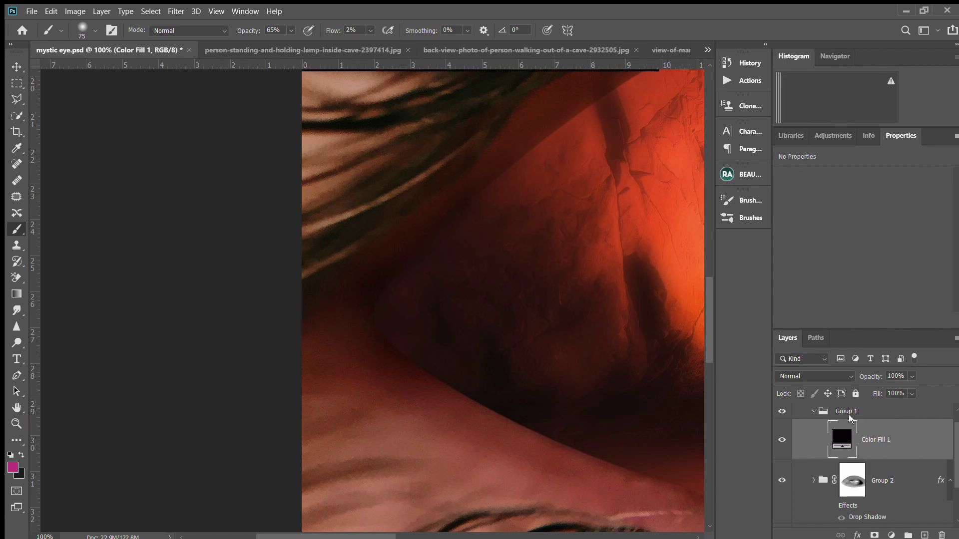
pyautogui.click(874, 535)
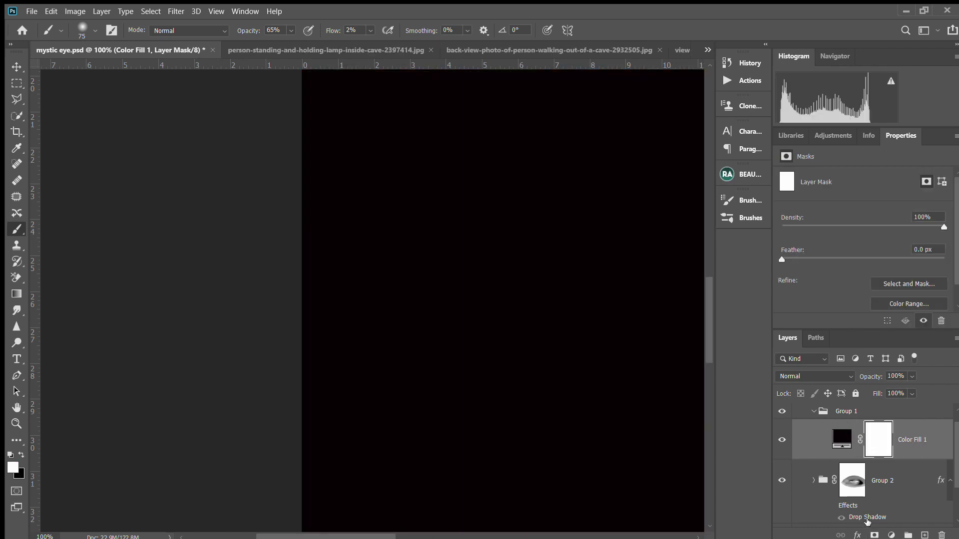
pyautogui.hotkey('ctrl', 'i')
# - Expand Group 2 and select the eye-shaped mask of Layer 1
pyautogui.click(811, 483)
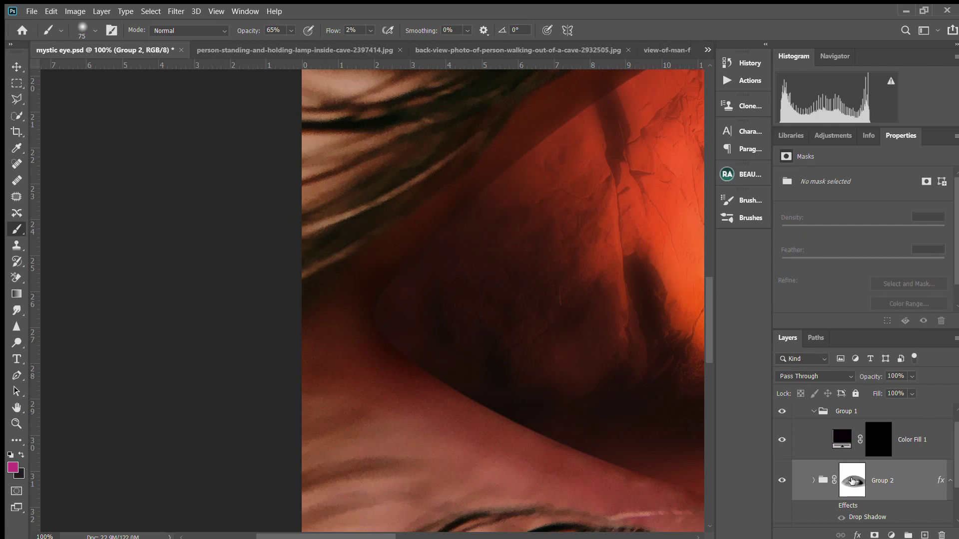
pyautogui.scroll(-1, 811, 479)
pyautogui.click(812, 426)
pyautogui.scroll(-3, 899, 464)
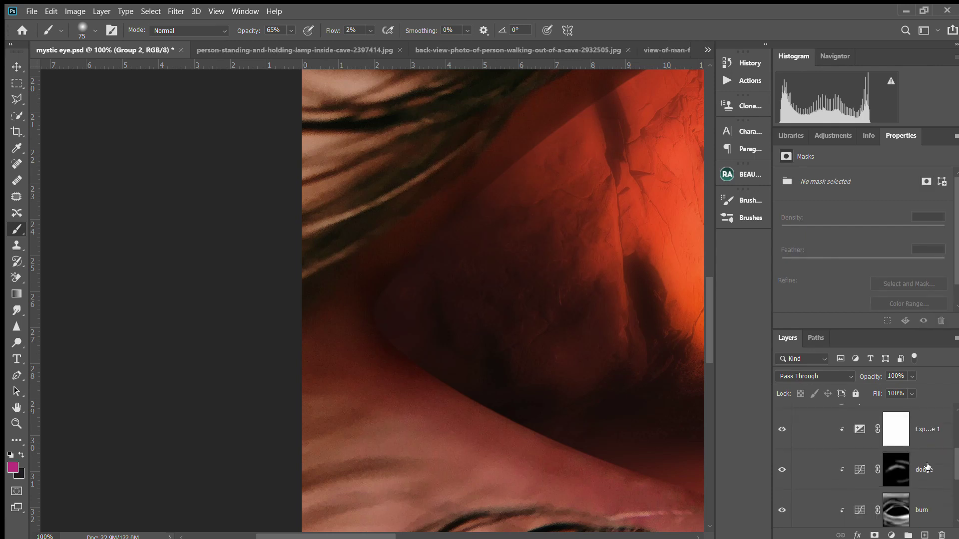
pyautogui.scroll(-1, 927, 466)
pyautogui.click(880, 470)
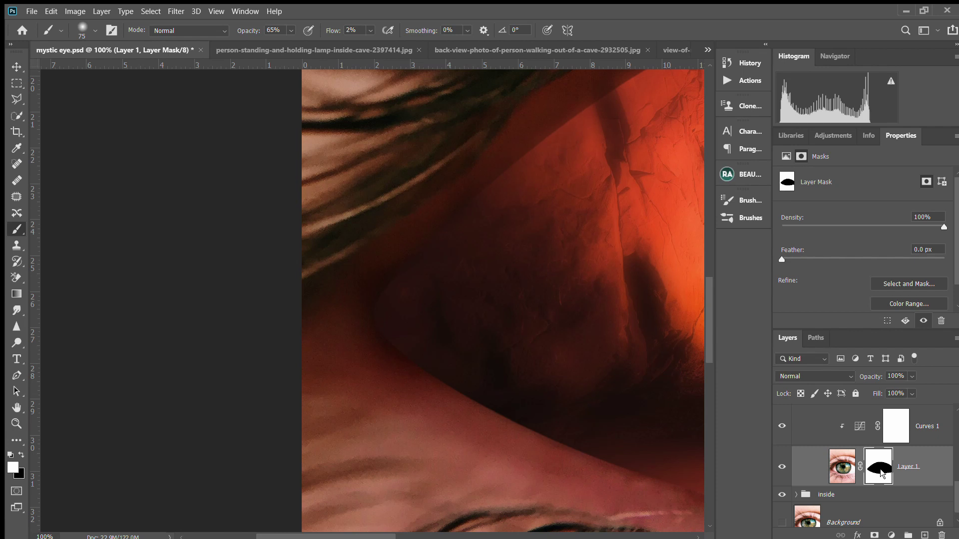
pyautogui.scroll(2, 878, 470)
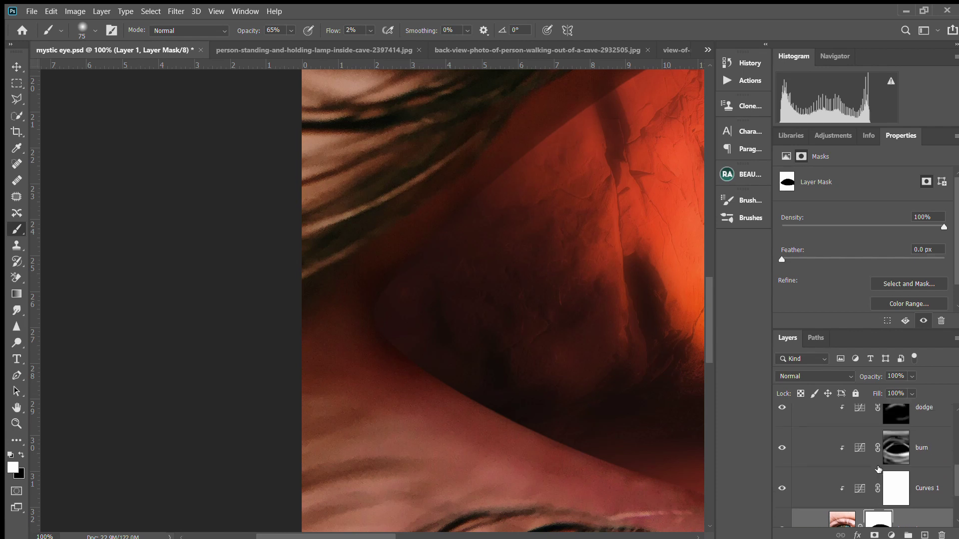
# - Load the eye-shaped Work Path as a selection and return to the layer stack
pyautogui.click(825, 341)
pyautogui.click(808, 363)
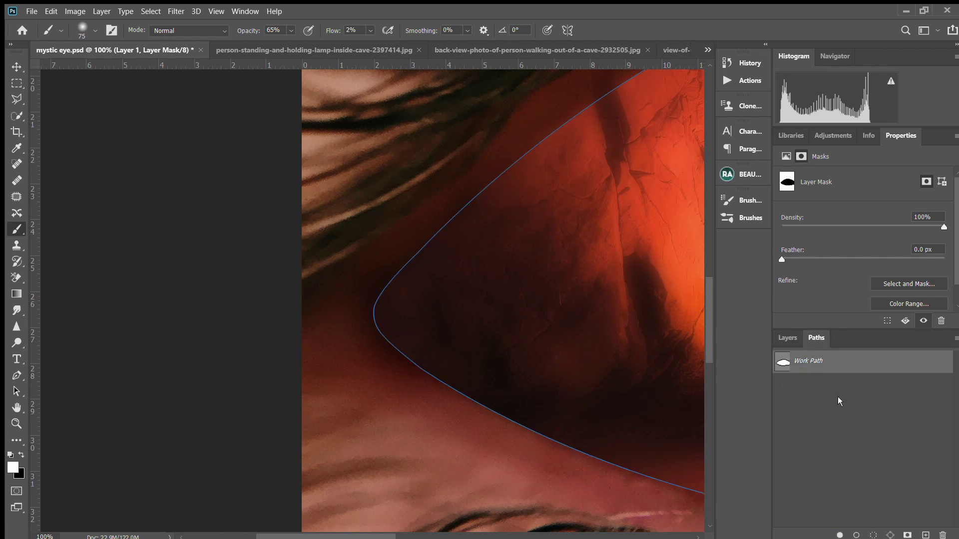
pyautogui.press('i')
pyautogui.click(572, 165)
pyautogui.click(788, 338)
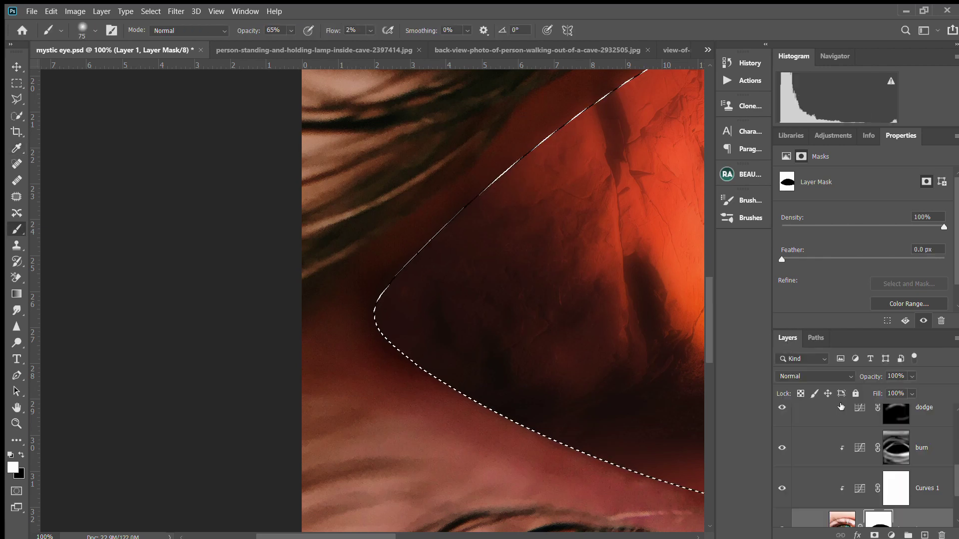
# - Replace Color Fill 1's black mask with one made from the eye selection, so the black fill covers only the area outside the eye opening
pyautogui.scroll(4, 912, 429)
pyautogui.click(903, 460)
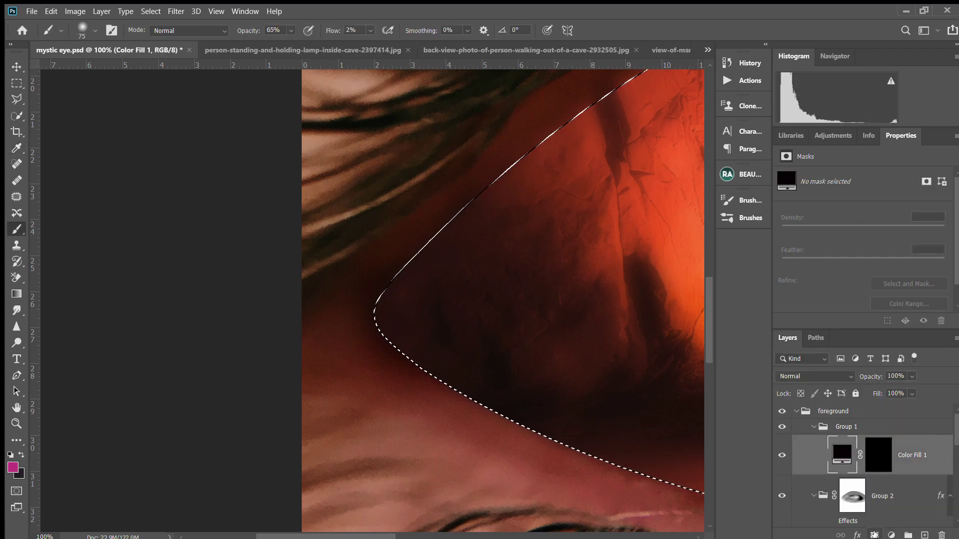
pyautogui.click(874, 463)
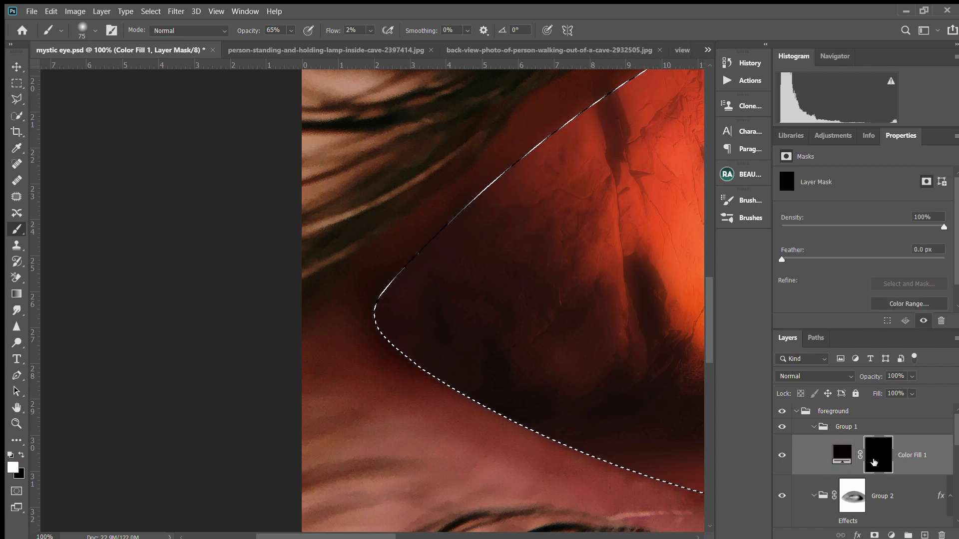
pyautogui.scroll(-1, 874, 463)
pyautogui.scroll(-3, 864, 464)
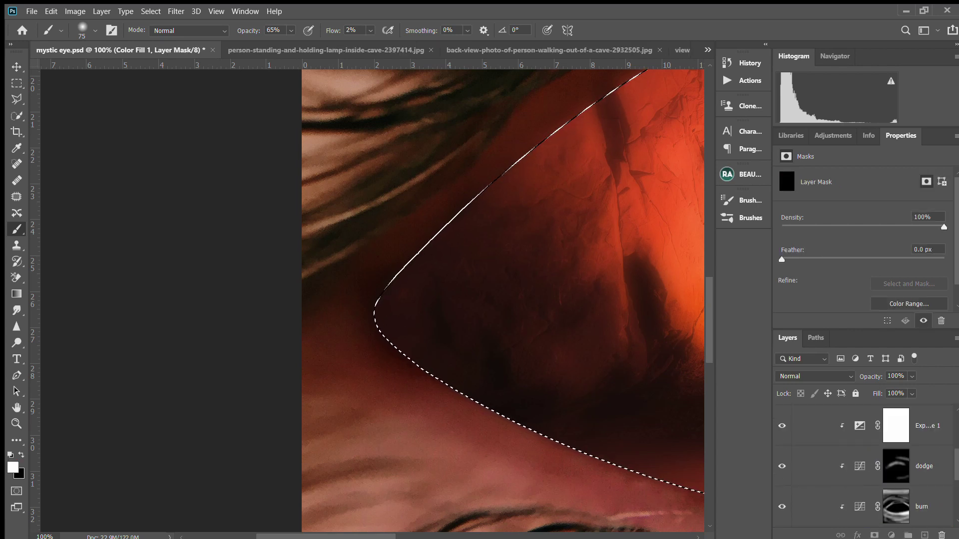
pyautogui.scroll(3, 886, 429)
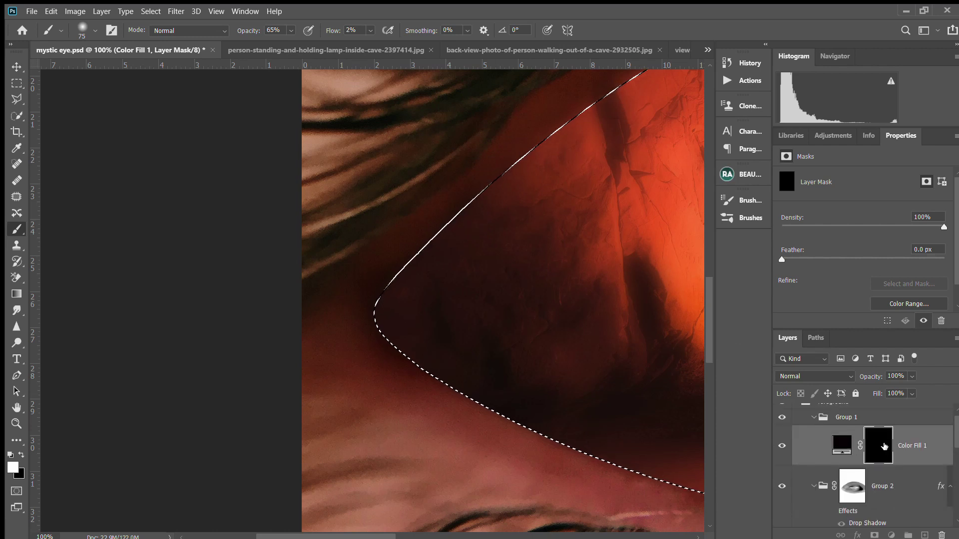
pyautogui.click(941, 321)
pyautogui.click(874, 534)
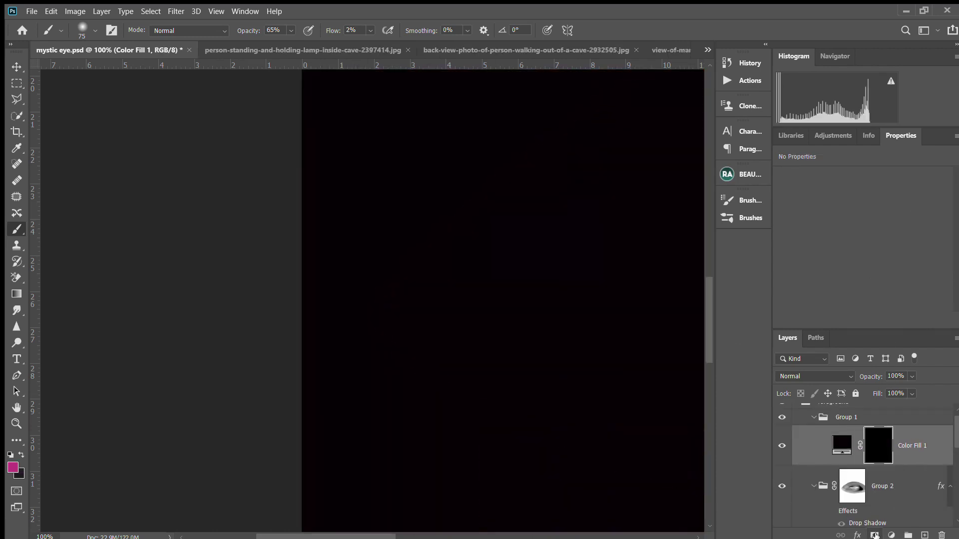
pyautogui.hotkey('ctrl', 'i')
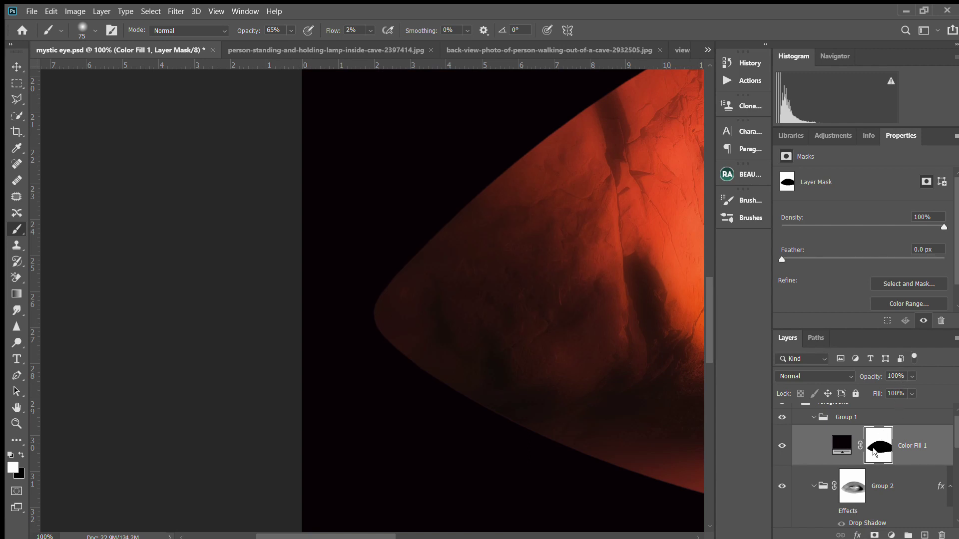
# - Rasterize Color Fill 1 with its eye-shaped mask applied, and add a new layer mask inverted to black
pyautogui.click(841, 449)
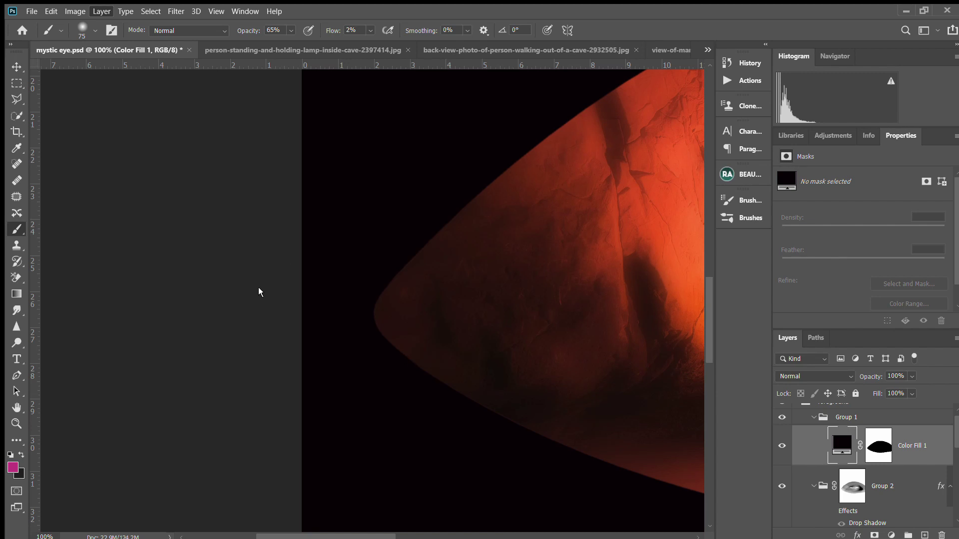
pyautogui.click(886, 450)
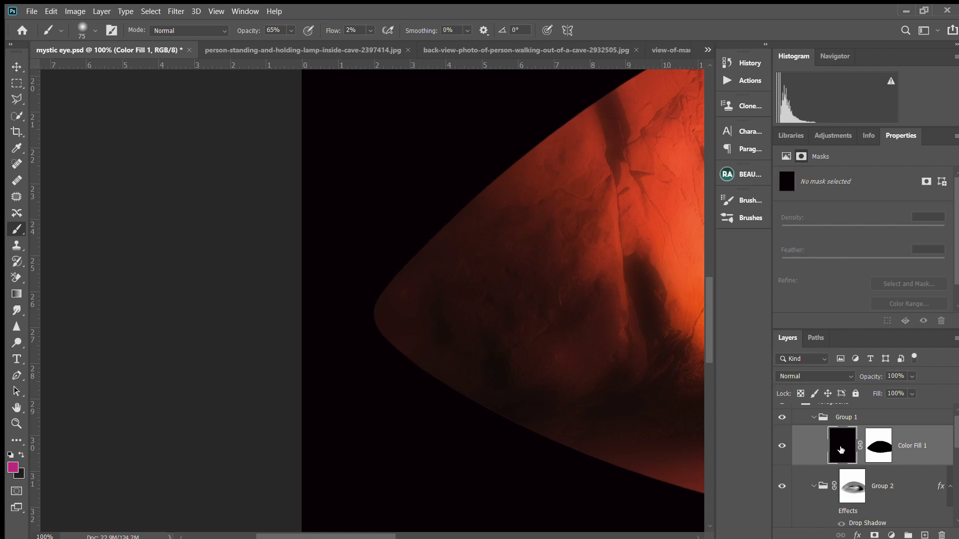
pyautogui.click(885, 380)
pyautogui.click(875, 536)
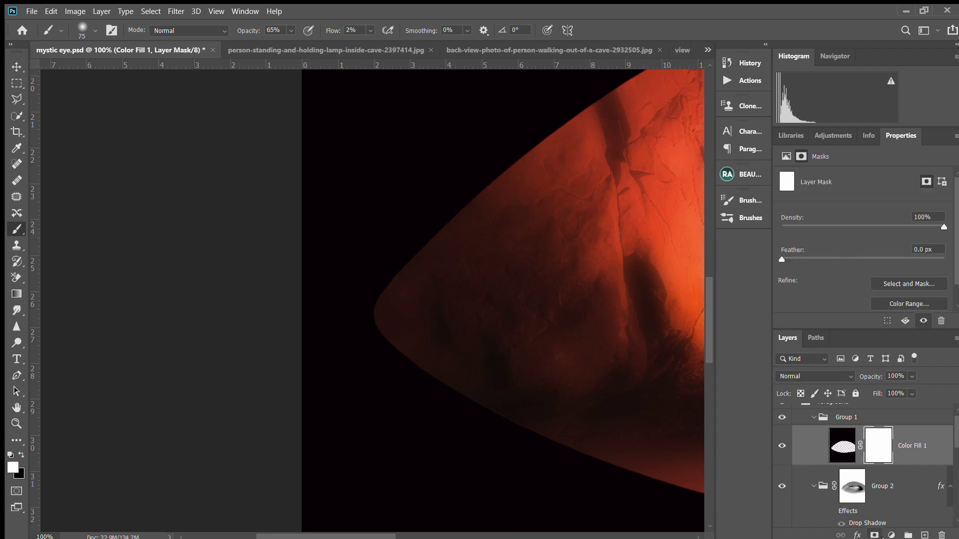
pyautogui.hotkey('ctrl', 'i')
# - Enlarge the brush to 105 and paint white on Color Fill 1's mask along the upper lid edge near the inner eye corner
pyautogui.hotkey('ctrl', '+')
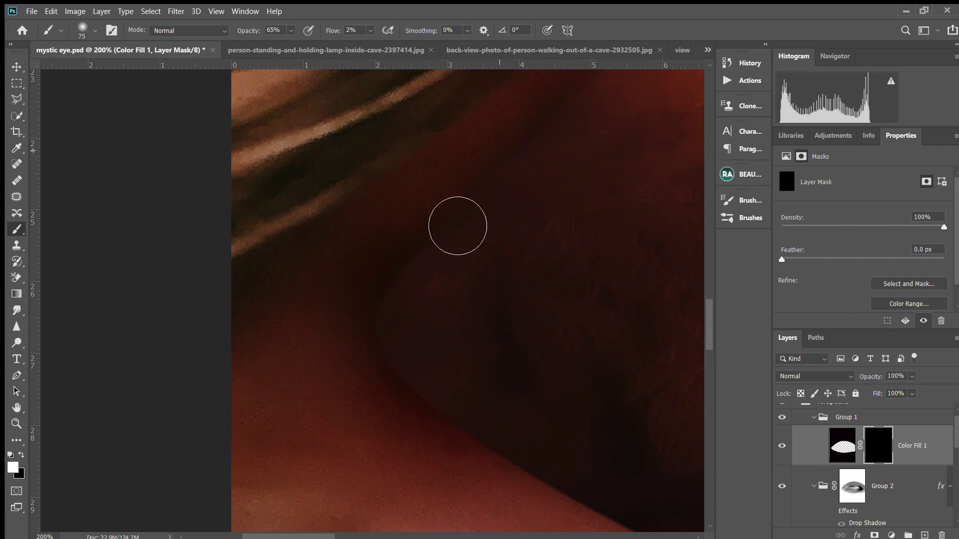
pyautogui.hotkey('ctrl', '-')
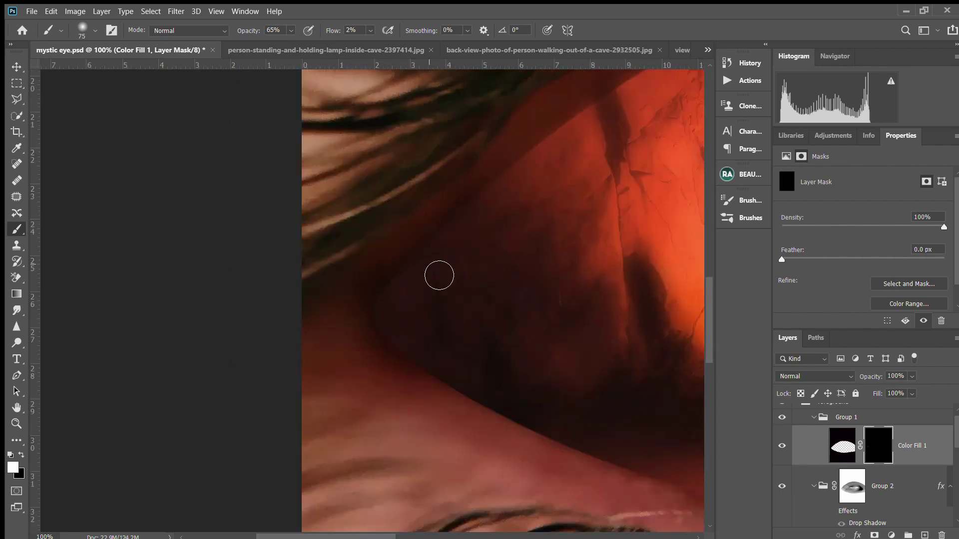
pyautogui.press(']')
pyautogui.press(']')
pyautogui.press(']')
pyautogui.moveTo(461, 238)
pyautogui.mouseDown()
pyautogui.moveTo(453, 210)
pyautogui.moveTo(500, 204)
pyautogui.mouseUp()
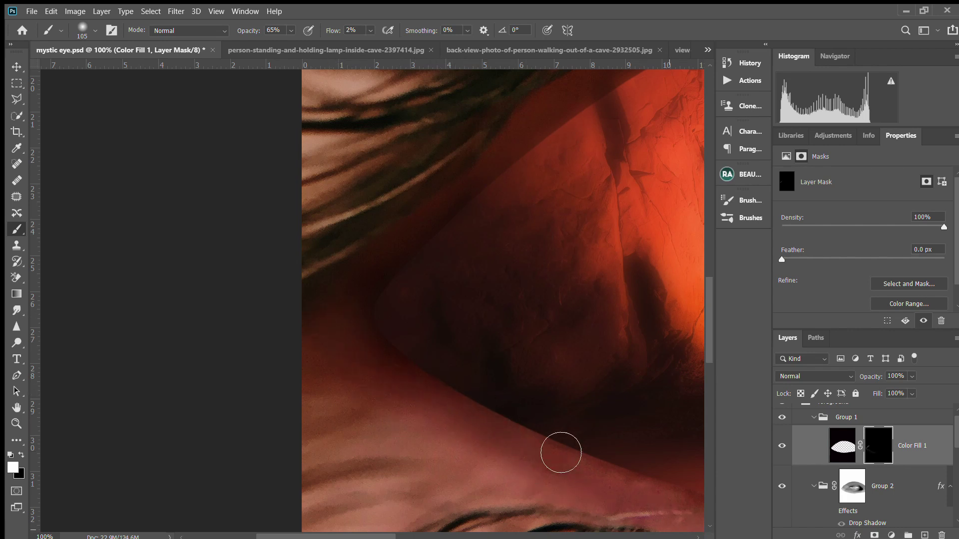
# - Paint white on Color Fill 1's mask along the lower lid edge, from the inner eye corner towards the lamp holder
pyautogui.moveTo(607, 481); pyautogui.dragTo(517, 390)
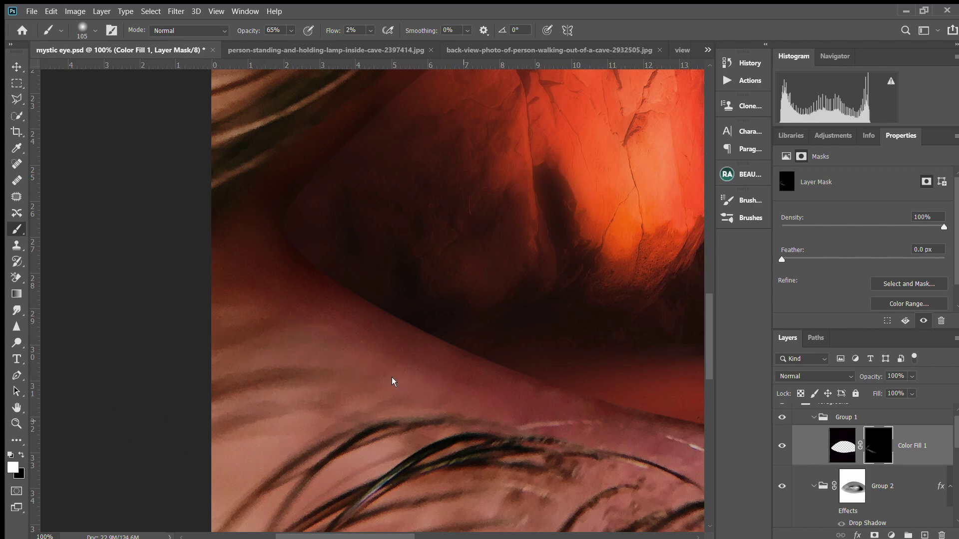
pyautogui.moveTo(460, 421); pyautogui.dragTo(261, 381)
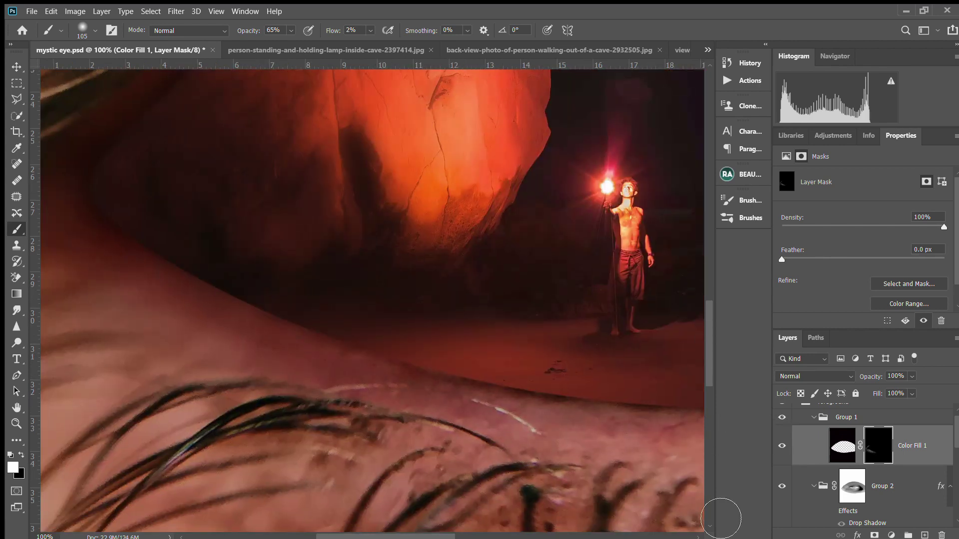
pyautogui.moveTo(200, 301); pyautogui.dragTo(344, 355)
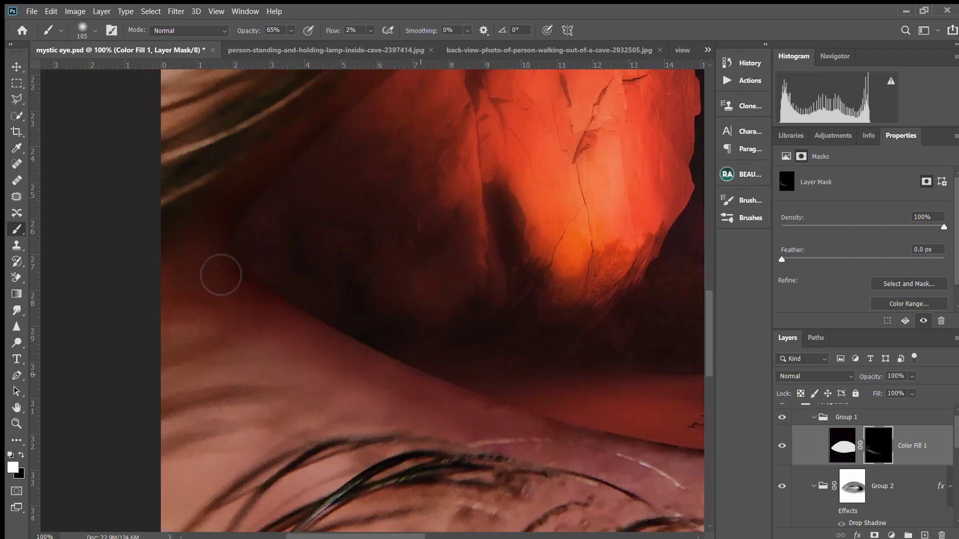
pyautogui.moveTo(220, 274)
pyautogui.mouseDown()
pyautogui.moveTo(430, 420)
pyautogui.moveTo(494, 385)
pyautogui.mouseUp()
pyautogui.moveTo(373, 531); pyautogui.dragTo(353, 538)
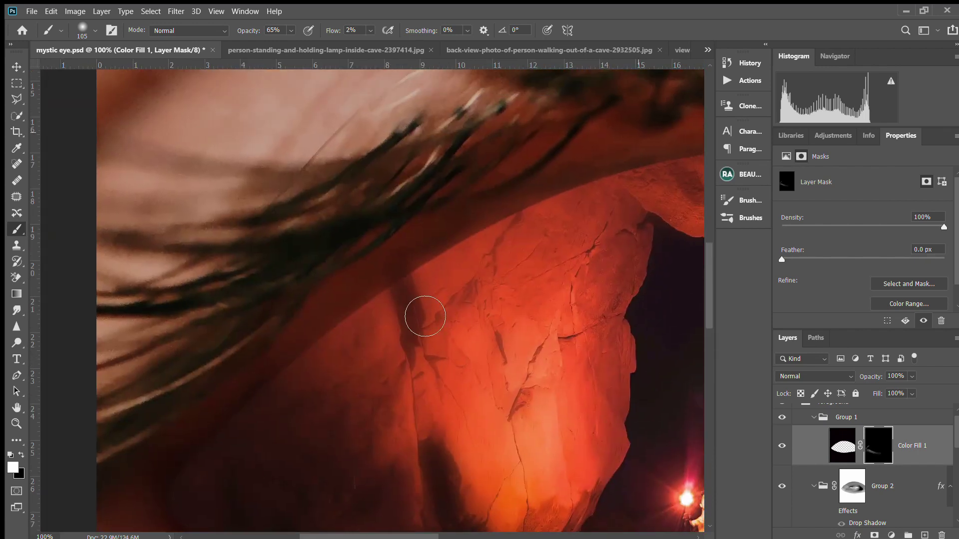
# - Paint white on Color Fill 1's mask along the upper lid edge, across the cave arch to the image's outer border
pyautogui.moveTo(614, 186); pyautogui.dragTo(496, 298)
pyautogui.moveTo(657, 238); pyautogui.dragTo(384, 261)
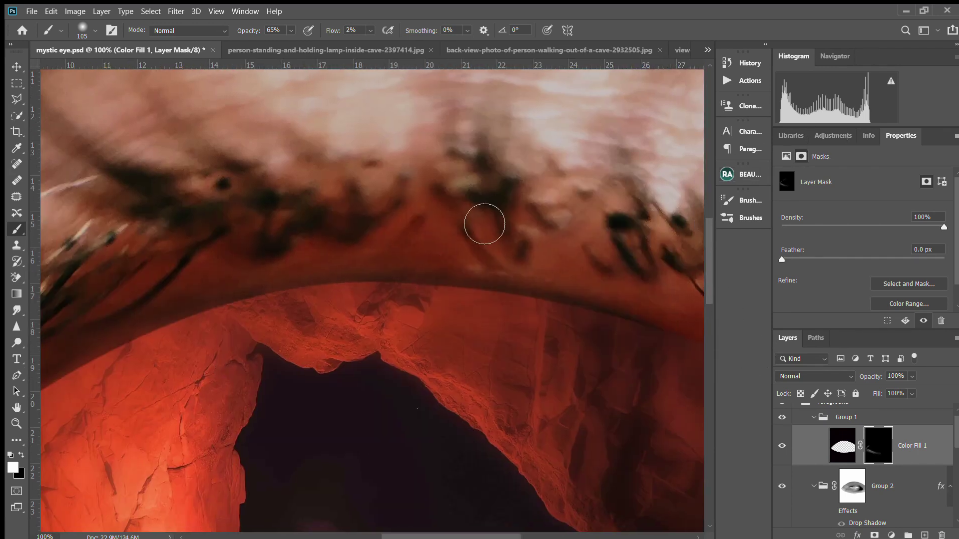
pyautogui.moveTo(583, 268); pyautogui.dragTo(120, 267)
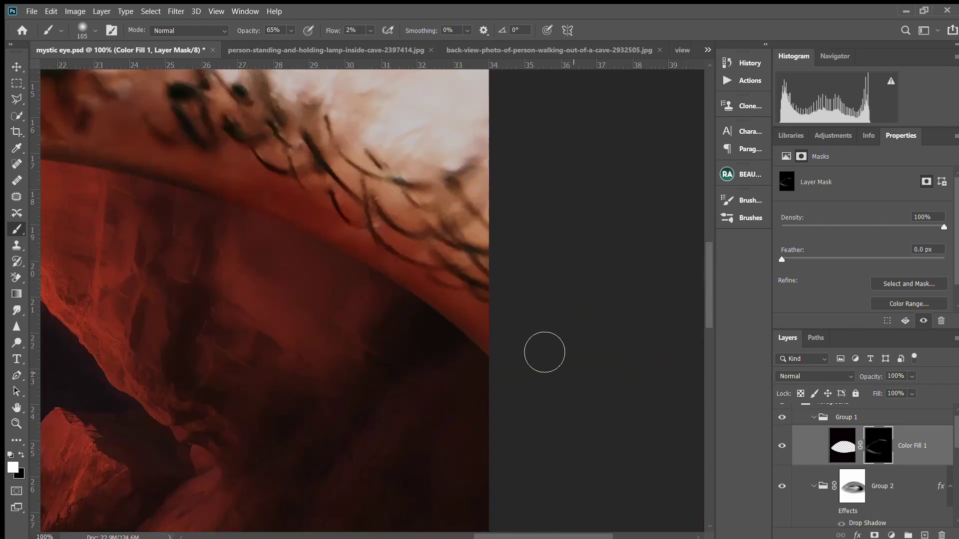
# - Darken the lower lid edge from the outer border back past the lamp holder by painting white on Color Fill 1's mask
pyautogui.moveTo(439, 350); pyautogui.dragTo(556, 7)
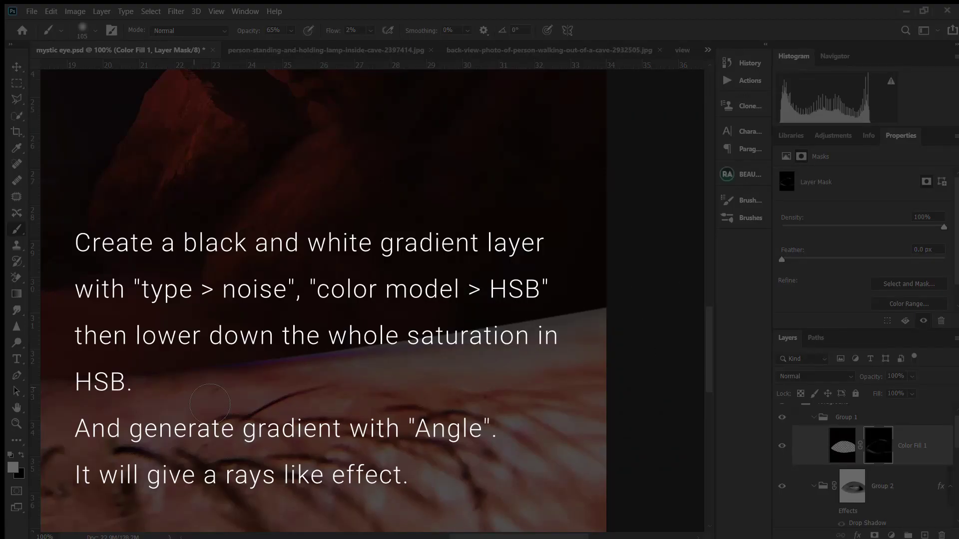
pyautogui.moveTo(209, 405)
pyautogui.mouseDown()
pyautogui.moveTo(663, 383)
pyautogui.moveTo(353, 385)
pyautogui.mouseUp()
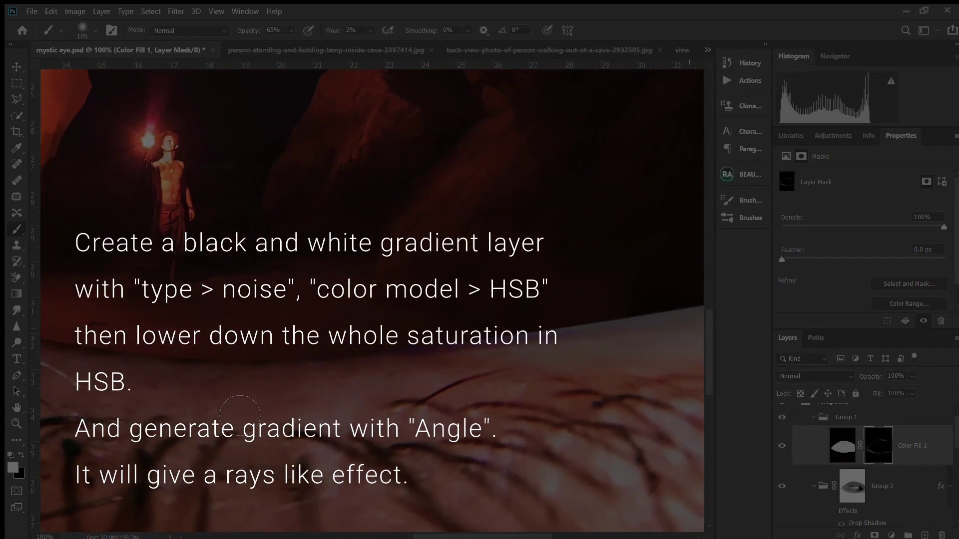
pyautogui.moveTo(281, 399); pyautogui.dragTo(661, 383)
pyautogui.moveTo(306, 324); pyautogui.dragTo(354, 492)
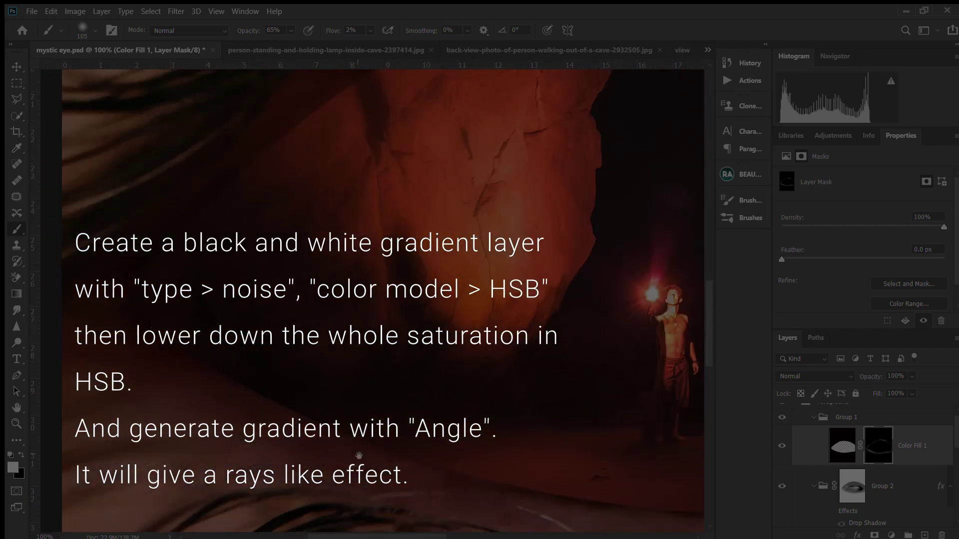
pyautogui.moveTo(650, 480); pyautogui.dragTo(233, 349)
pyautogui.moveTo(579, 383); pyautogui.dragTo(249, 429)
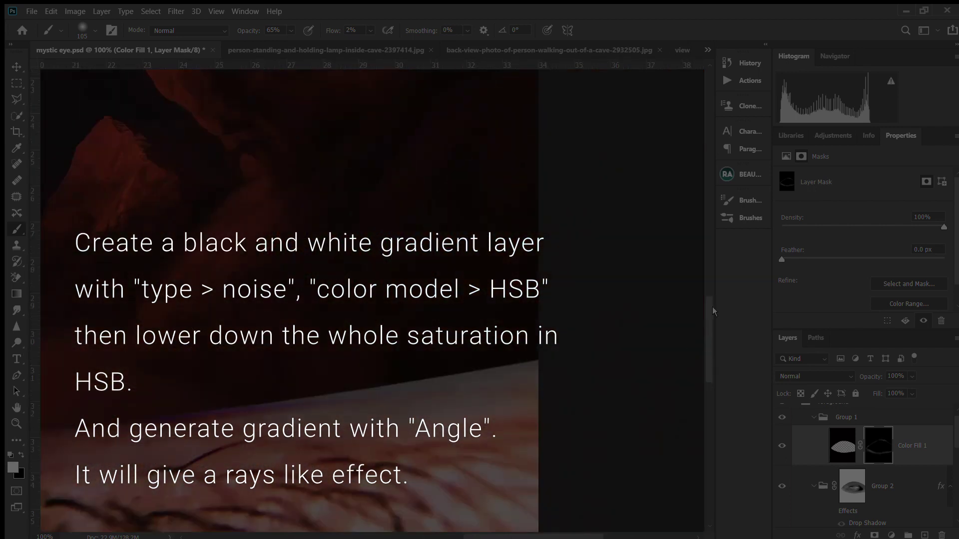
# - Compare the eye with Color Fill 1 hidden and shown, leaving the layer visible
pyautogui.hotkey('ctrl', '-')
pyautogui.hotkey('ctrl', '-')
pyautogui.hotkey('ctrl', '-')
pyautogui.hotkey('ctrl', '-')
pyautogui.scroll(1, 841, 470)
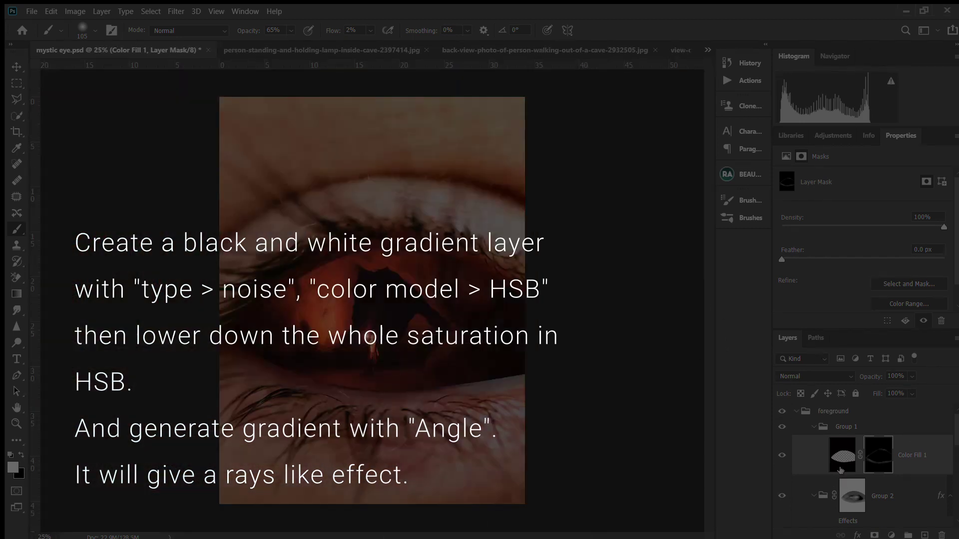
pyautogui.hotkey('ctrl', '+')
pyautogui.hotkey('ctrl', '+')
pyautogui.click(781, 456)
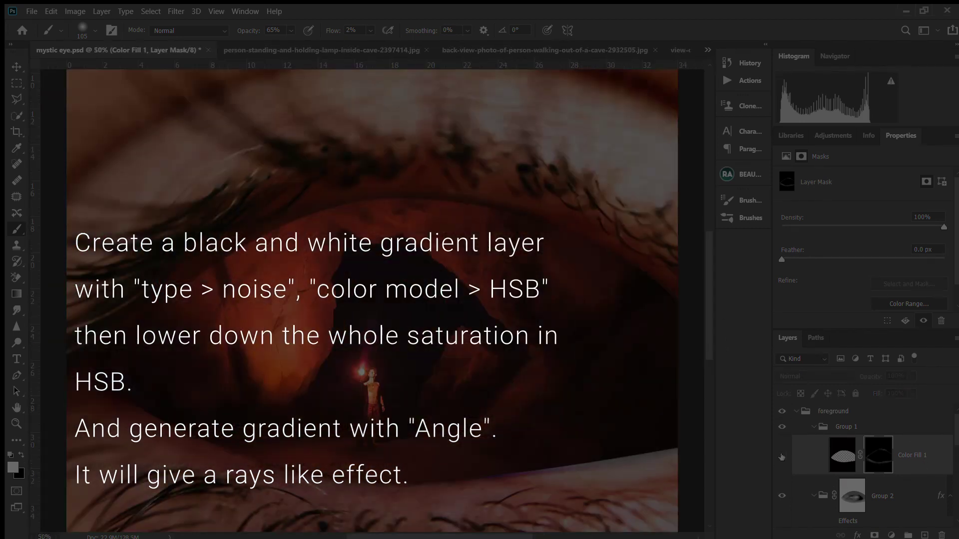
pyautogui.click(781, 456)
pyautogui.click(782, 456)
pyautogui.click(782, 456)
pyautogui.click(781, 456)
pyautogui.click(781, 456)
# - Collapse Group 1 and Group 2 and view the whole image at 25%
pyautogui.click(812, 428)
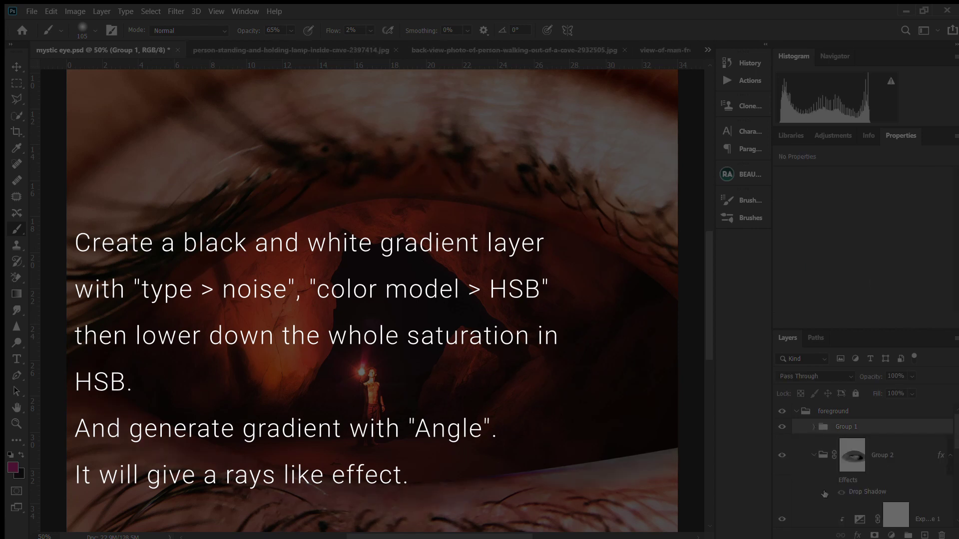
pyautogui.hotkey('ctrl', '-')
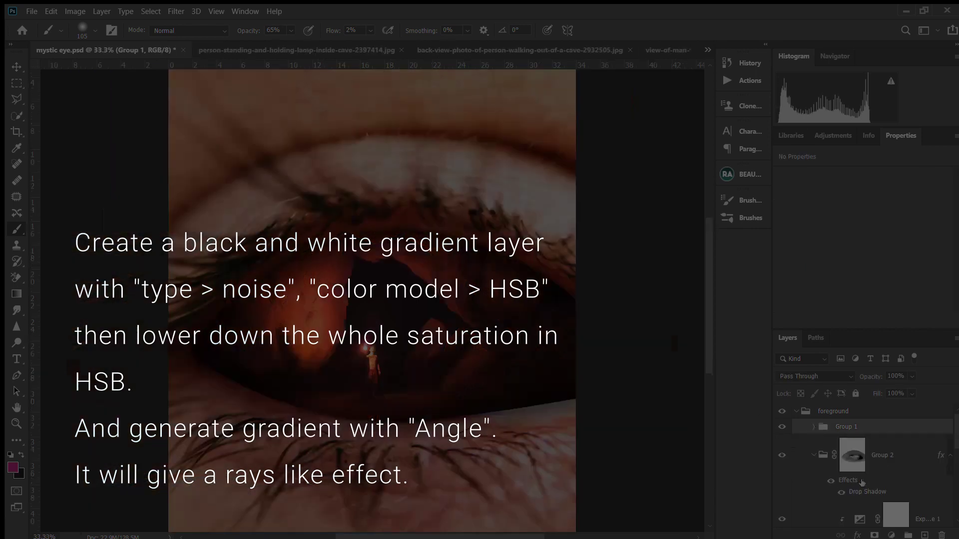
pyautogui.hotkey('ctrl', '-')
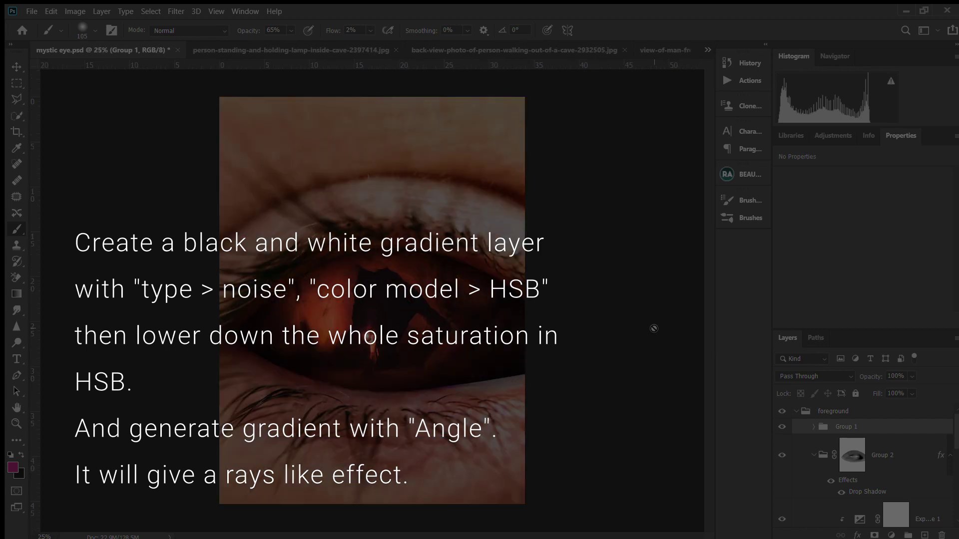
pyautogui.click(814, 455)
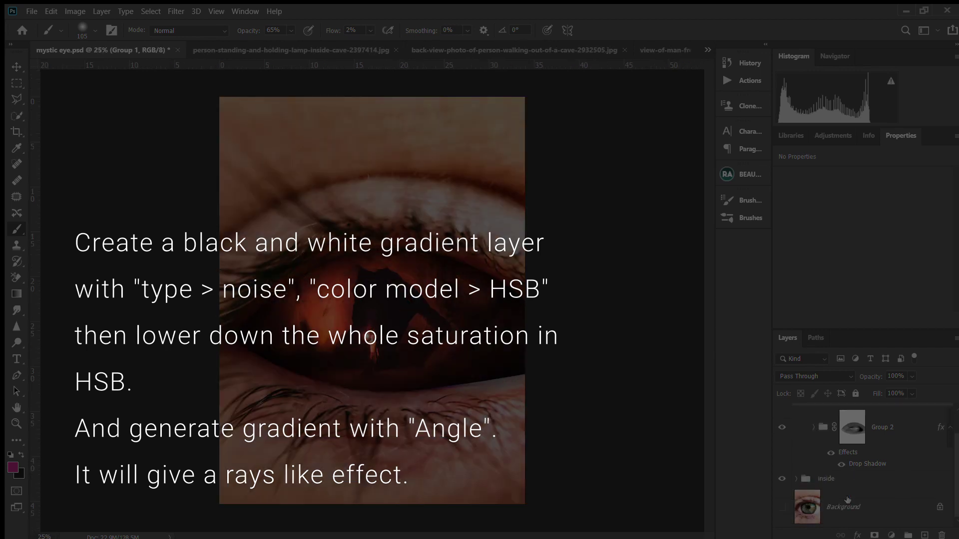
# - Hide Group 2's layer effects, review its contents, and collapse the group
pyautogui.click(899, 444)
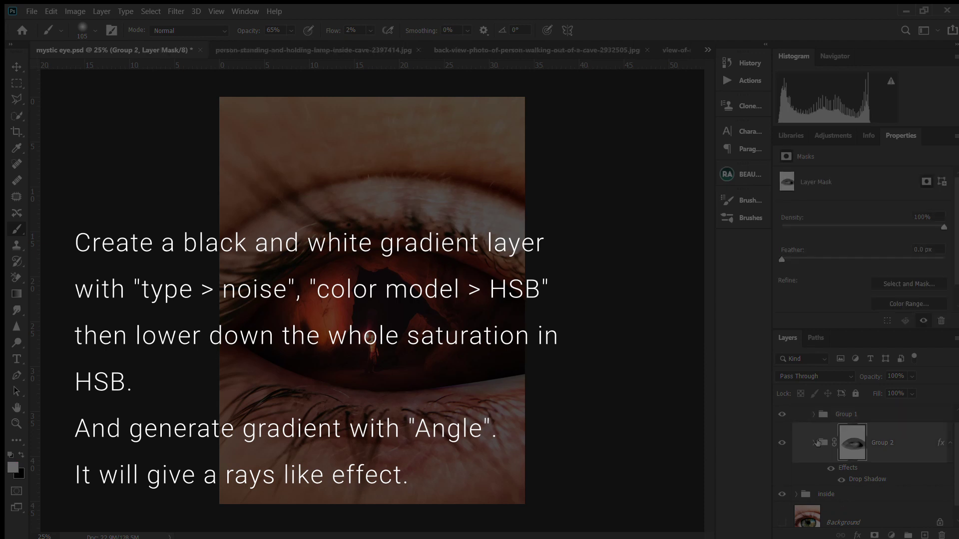
pyautogui.click(816, 442)
pyautogui.click(831, 468)
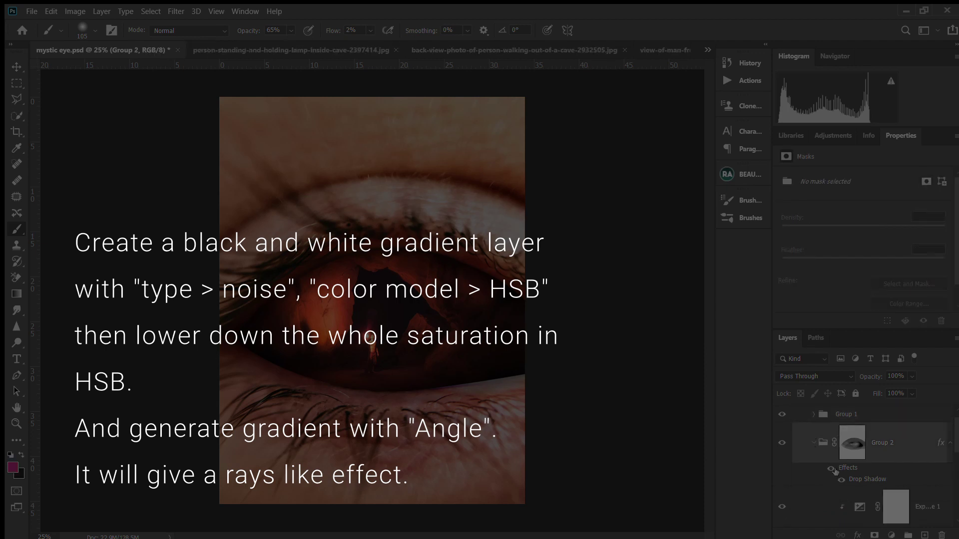
pyautogui.scroll(-4, 889, 477)
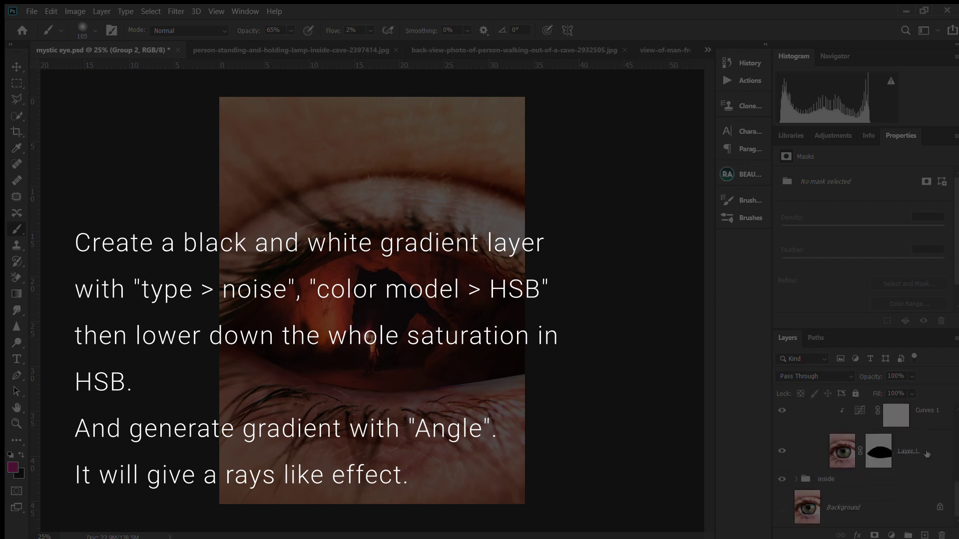
pyautogui.scroll(4, 927, 453)
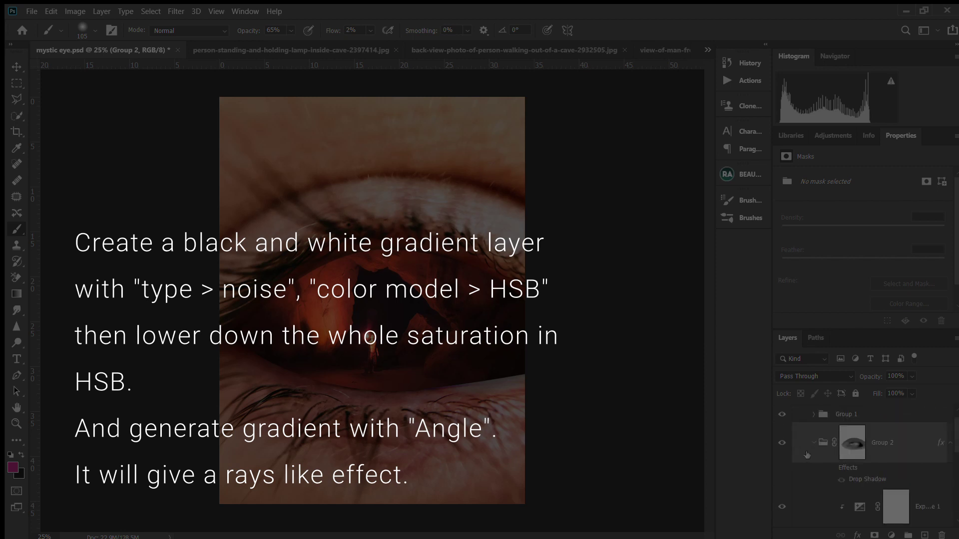
pyautogui.click(814, 442)
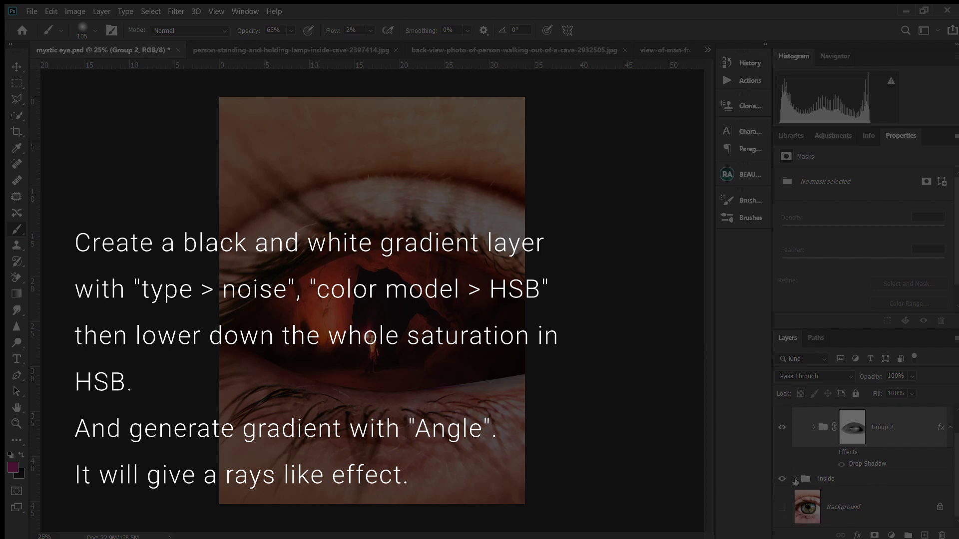
# - Add a new layer above Layer 2 copy in the inside group and draw a black-and-white angle gradient outward from the lamp
pyautogui.click(795, 479)
pyautogui.click(901, 507)
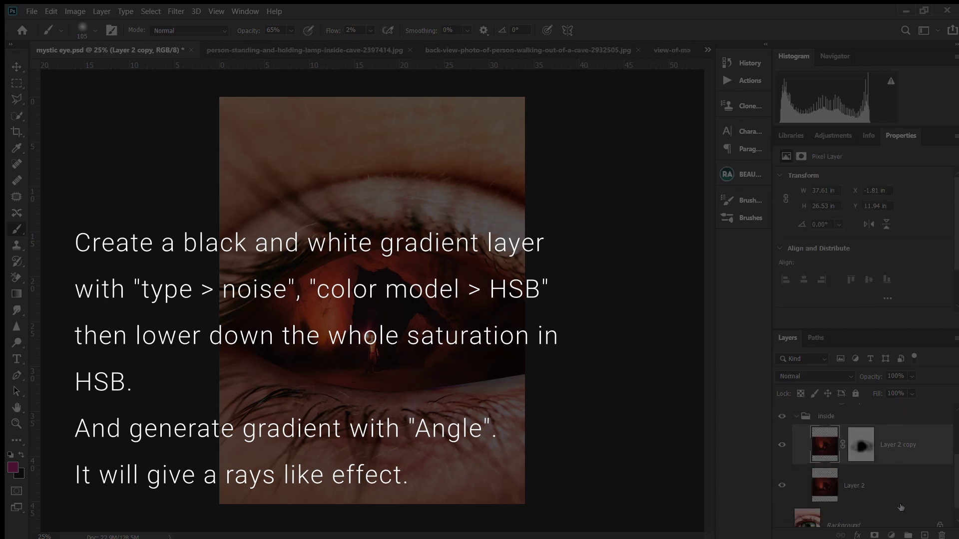
pyautogui.click(924, 536)
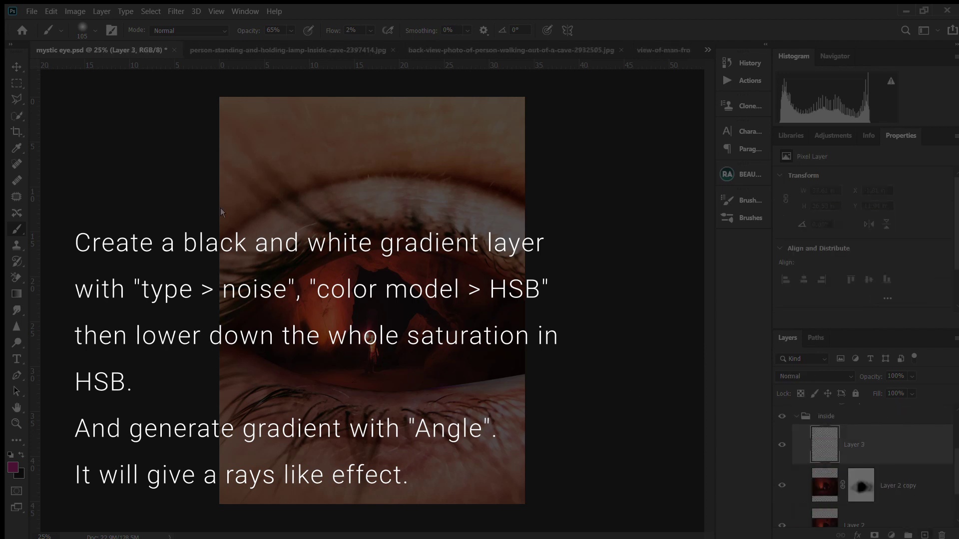
pyautogui.click(20, 296)
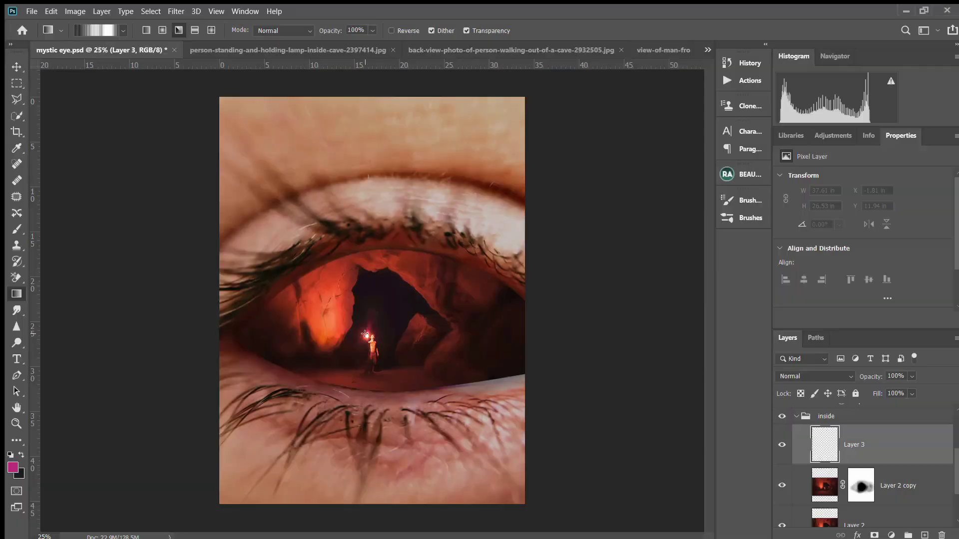
pyautogui.moveTo(366, 333); pyautogui.dragTo(537, 171)
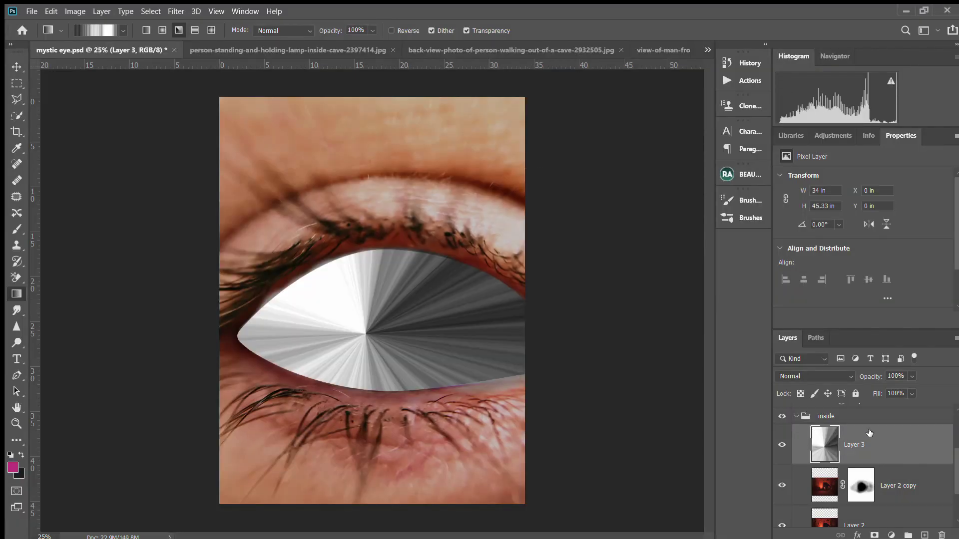
# - Move the gradient layer to the top of the foreground group
pyautogui.scroll(2, 869, 433)
pyautogui.scroll(-2, 905, 497)
pyautogui.scroll(2, 904, 497)
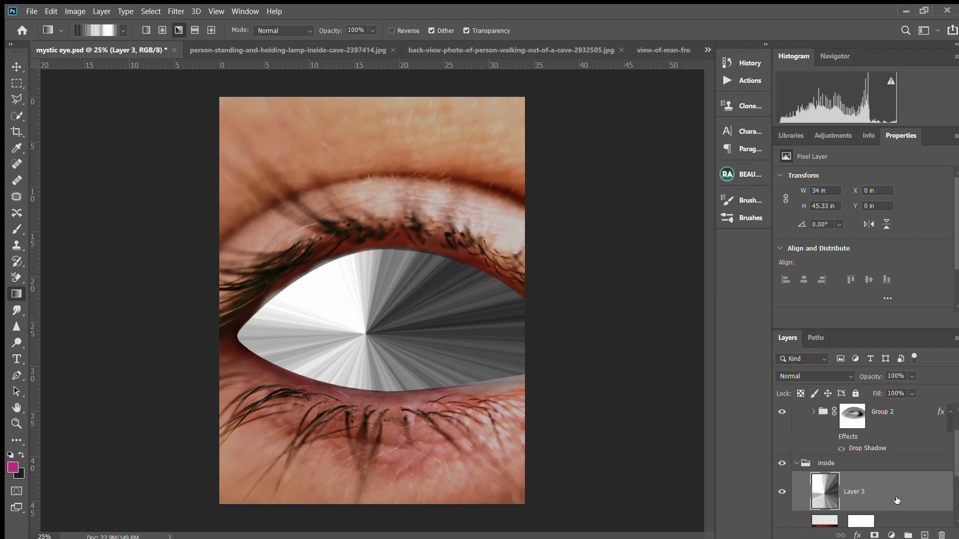
pyautogui.scroll(2, 897, 500)
pyautogui.moveTo(915, 369); pyautogui.dragTo(897, 421)
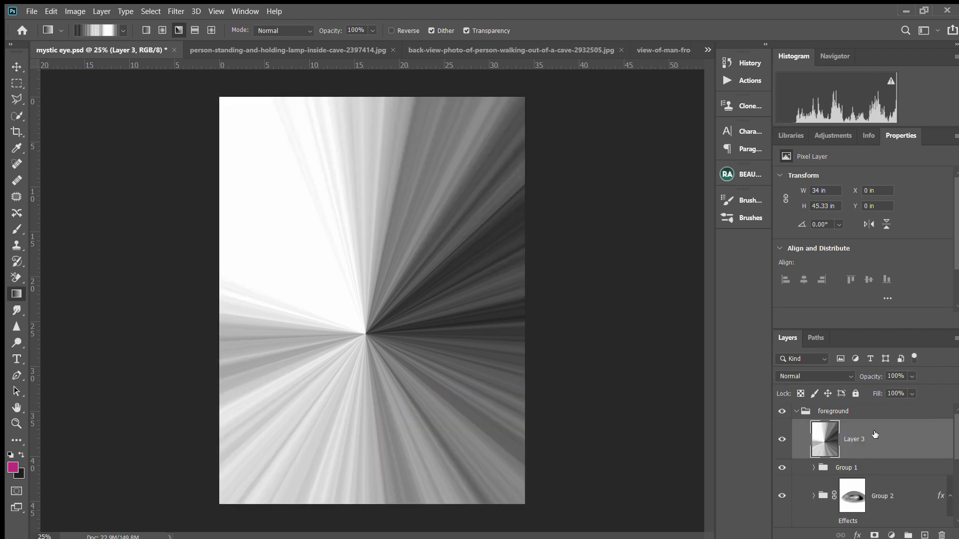
# - Try Soft Light and Lighten blending on the gradient layer and set it to Screen
pyautogui.click(836, 376)
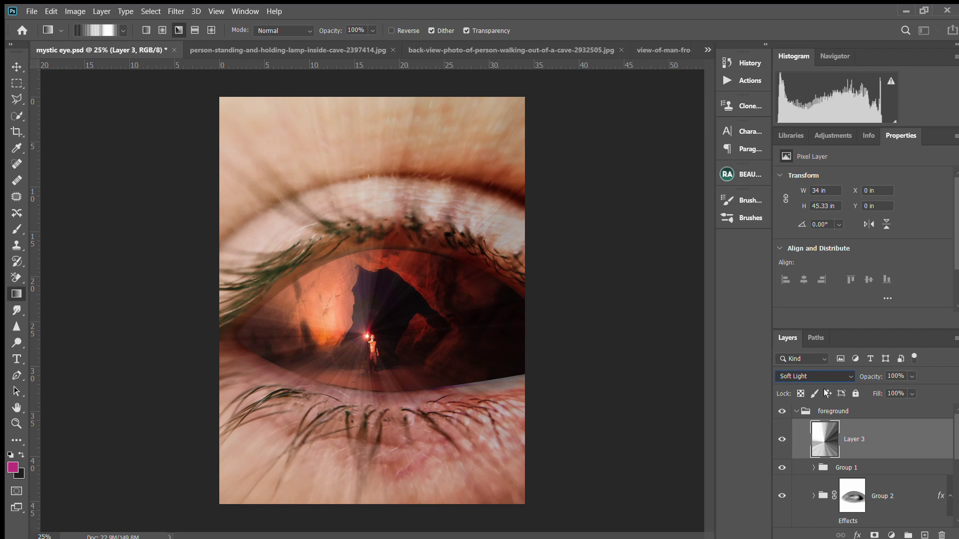
pyautogui.press('Up')
pyautogui.press('Up')
pyautogui.press('Up')
pyautogui.press('Up')
pyautogui.press('Up')
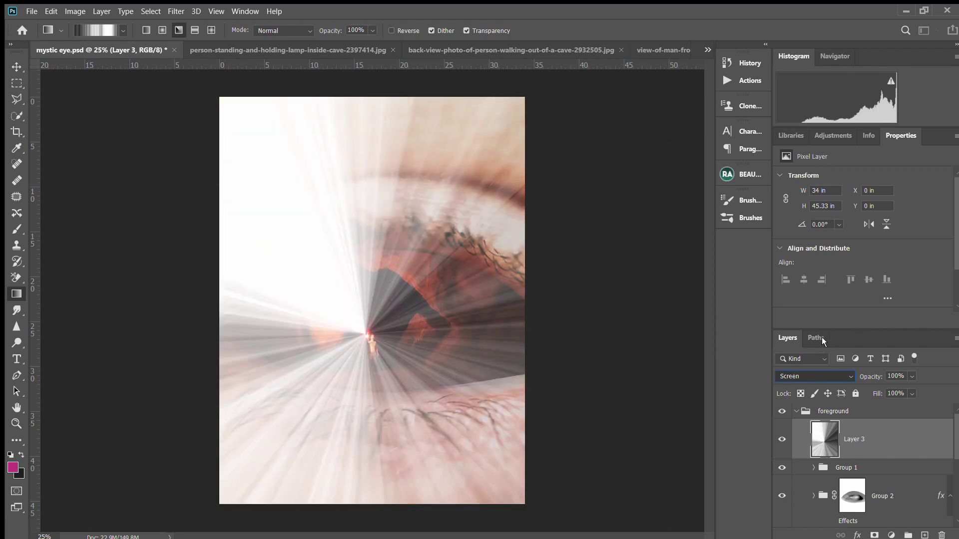
pyautogui.press('Up')
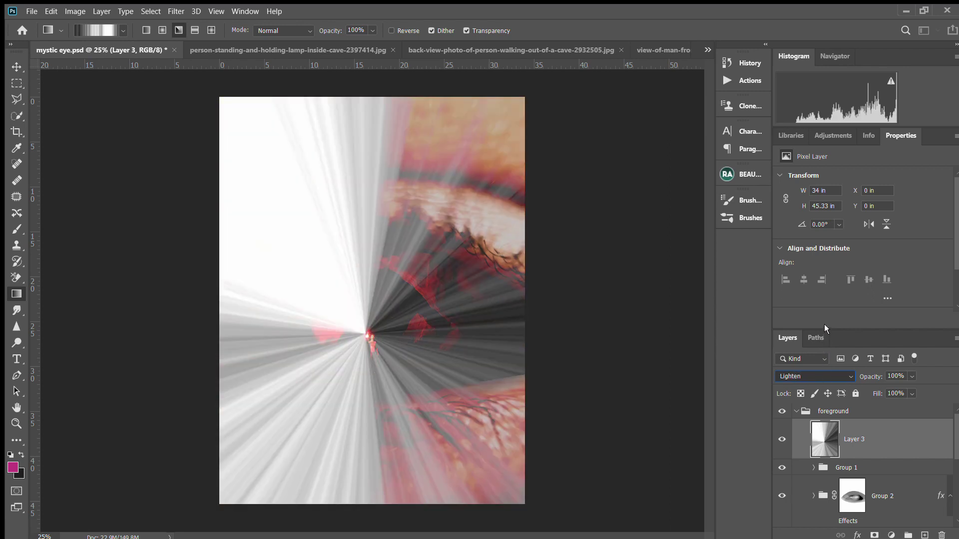
pyautogui.press('Down')
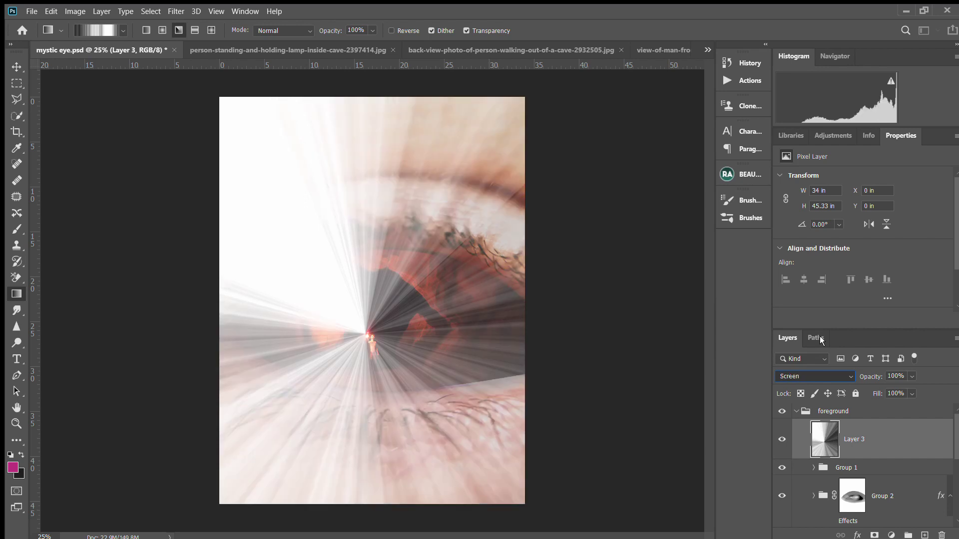
# - Align the centre of the gradient rays with the lamp, placing the layer at X 0.11 in and Y 0.28 in
pyautogui.click(18, 68)
pyautogui.moveTo(357, 321); pyautogui.dragTo(373, 340)
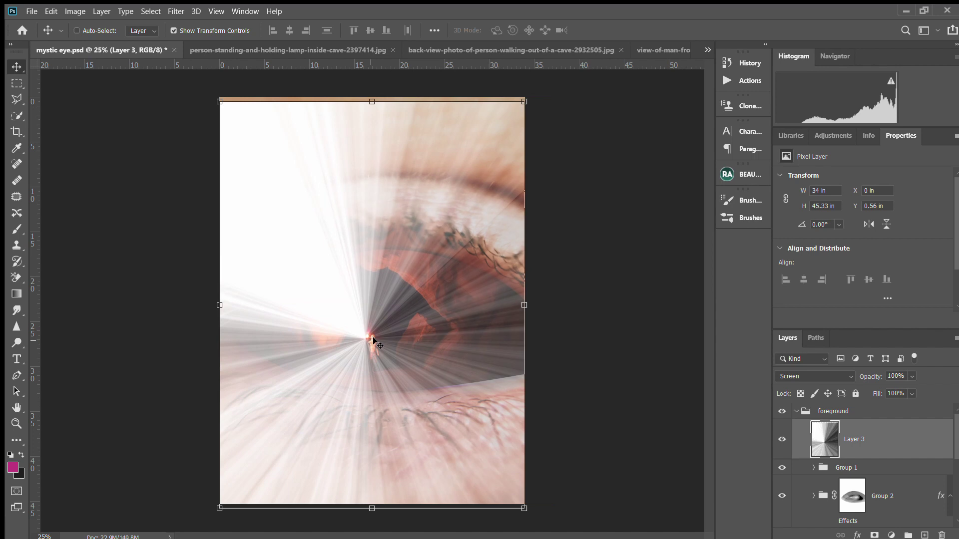
pyautogui.press('Right')
pyautogui.press('Right')
pyautogui.press('Right')
pyautogui.press('Right')
pyautogui.press('Right')
pyautogui.press('Right')
pyautogui.press('Right')
pyautogui.press('Right')
pyautogui.press('Up')
pyautogui.press('Up')
pyautogui.press('Up')
pyautogui.press('Up')
pyautogui.press('Up')
pyautogui.press('Up')
pyautogui.press('Up')
pyautogui.press('Up')
pyautogui.press('Up')
pyautogui.press('Up')
pyautogui.press('Up')
pyautogui.press('Up')
pyautogui.press('Up')
pyautogui.press('Up')
pyautogui.press('Up')
pyautogui.press('Up')
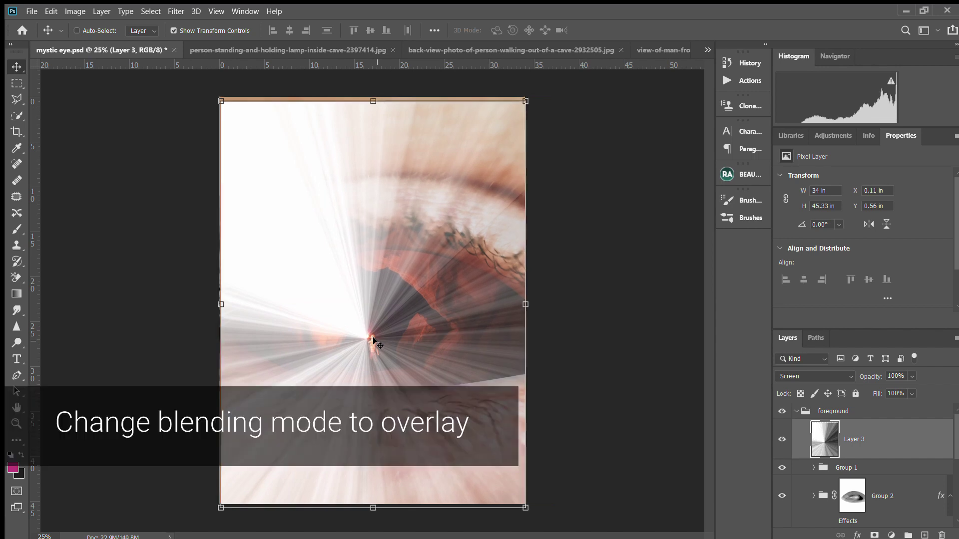
pyautogui.press('Up')
pyautogui.press('Up')
pyautogui.press('Up')
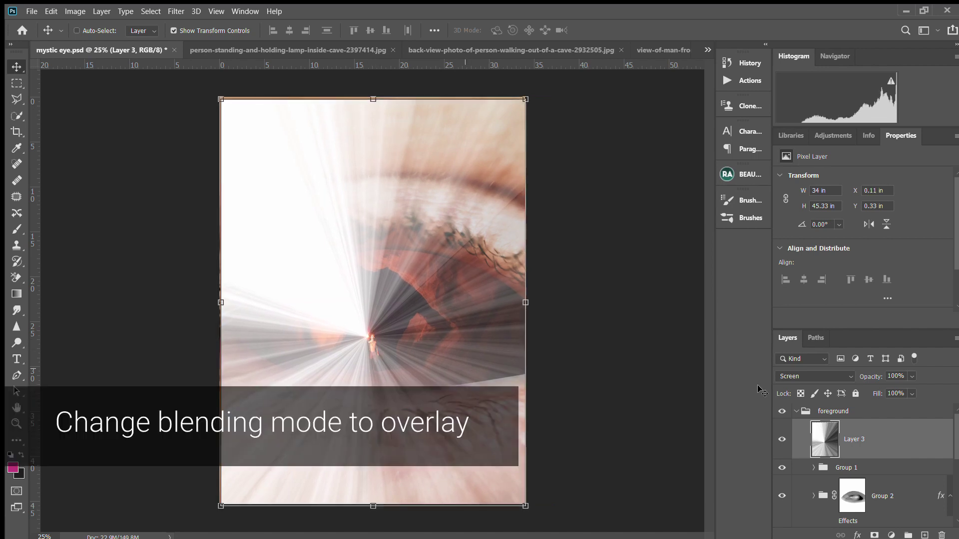
# - Try the Overlay, Soft Light, Hard Light and Pin Light blend modes on the gradient layer
pyautogui.click(816, 382)
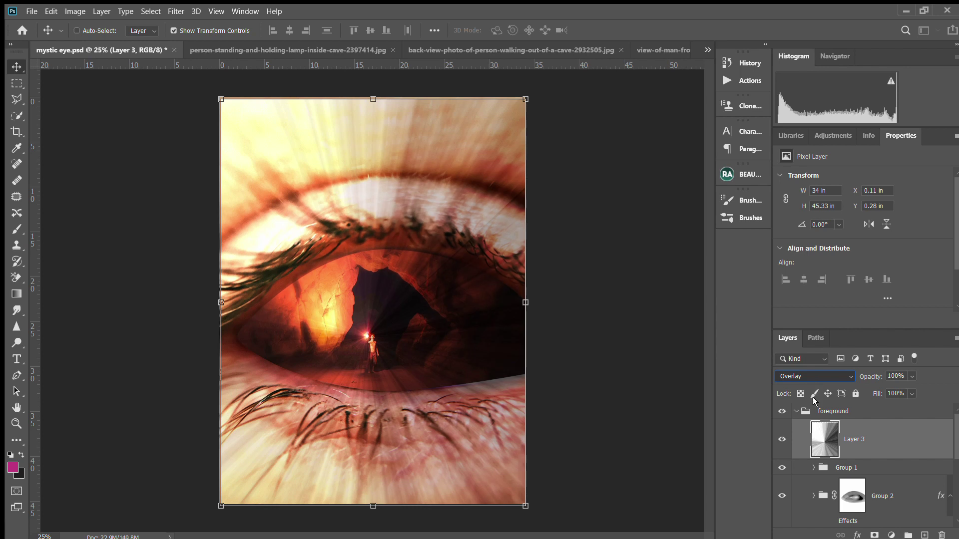
pyautogui.press('Down')
pyautogui.press('Down')
pyautogui.press('Up')
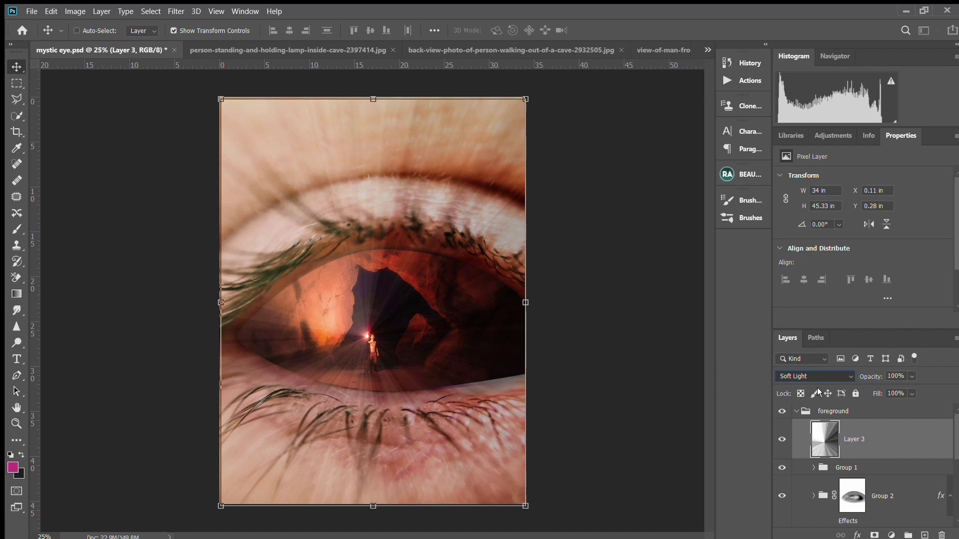
pyautogui.press('Down')
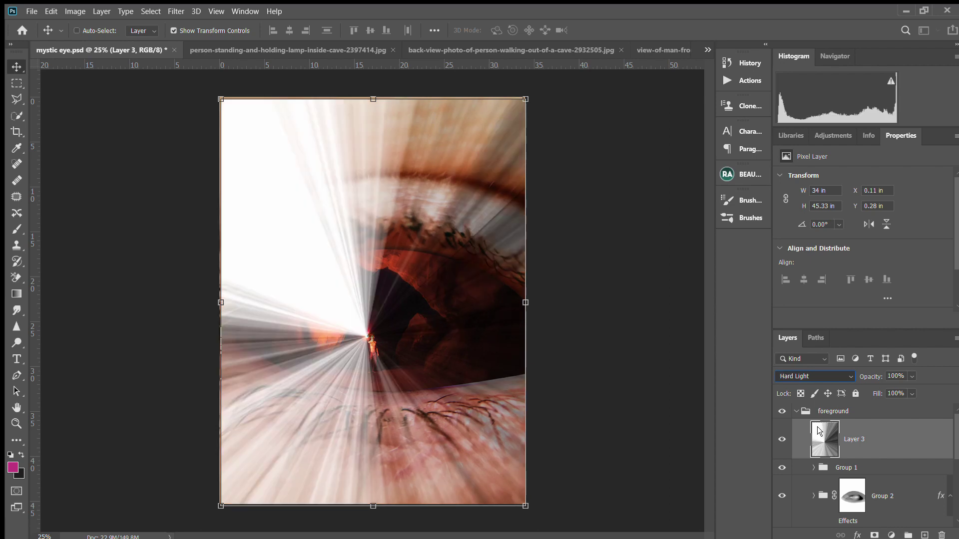
pyautogui.press('Down')
pyautogui.press('Up')
pyautogui.press('Up')
pyautogui.press('Up')
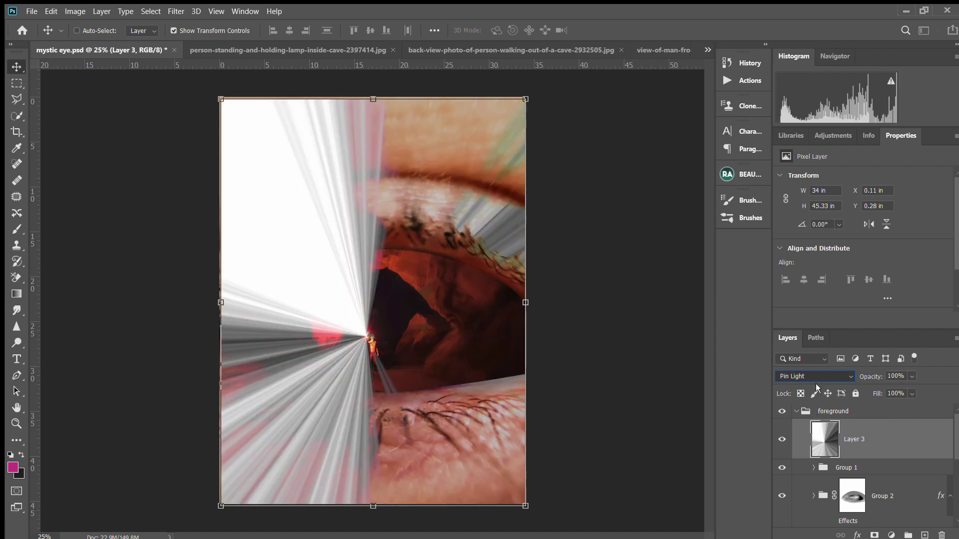
# - Set the gradient layer's blend mode to Overlay
pyautogui.click(817, 385)
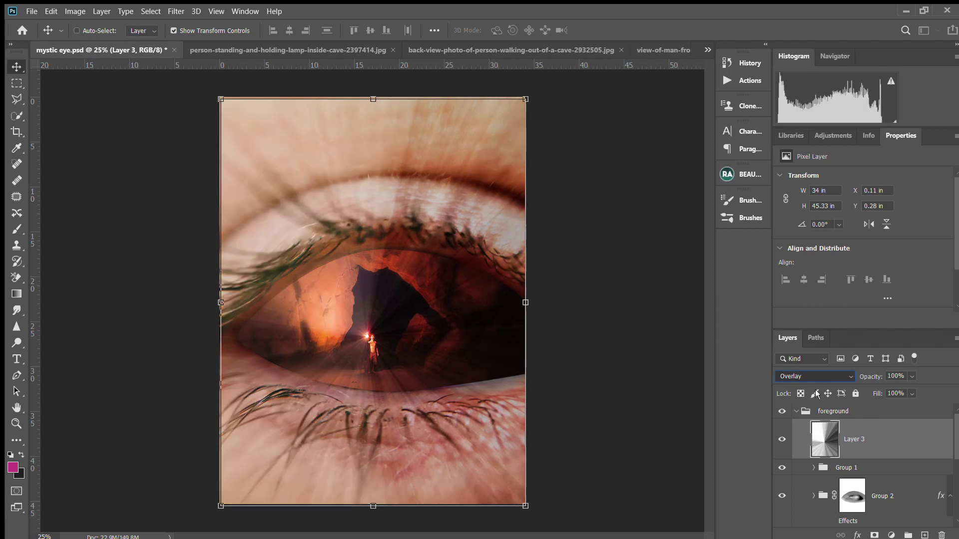
pyautogui.click(817, 376)
pyautogui.click(820, 324)
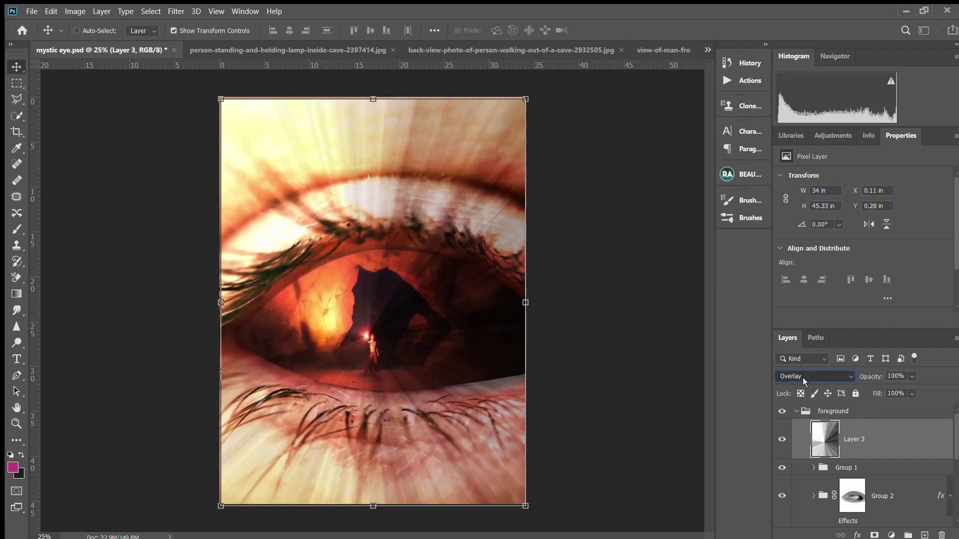
pyautogui.click(802, 378)
# - Move the gradient layer into the inside group above Layer 2 copy and lower its opacity to 81%
pyautogui.moveTo(858, 439); pyautogui.dragTo(867, 366)
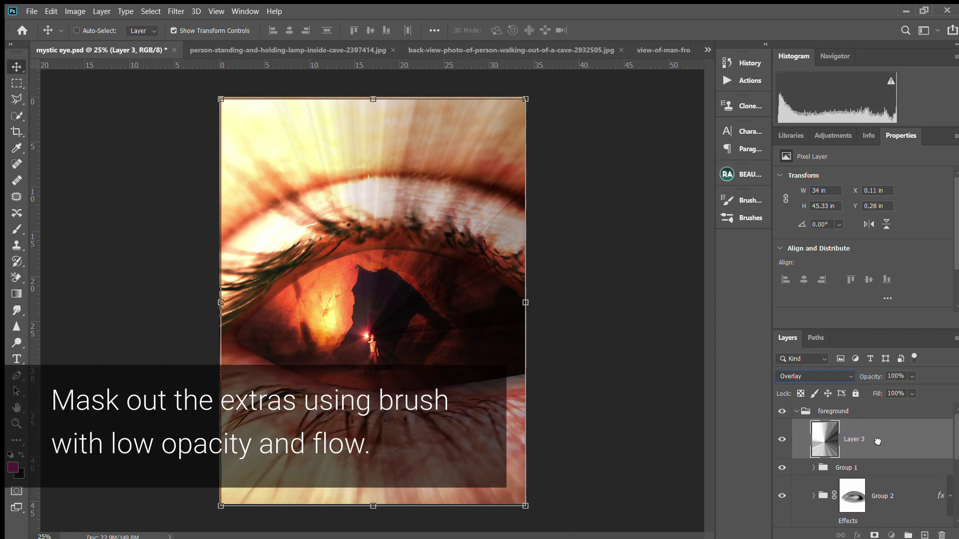
pyautogui.moveTo(877, 445); pyautogui.dragTo(870, 416)
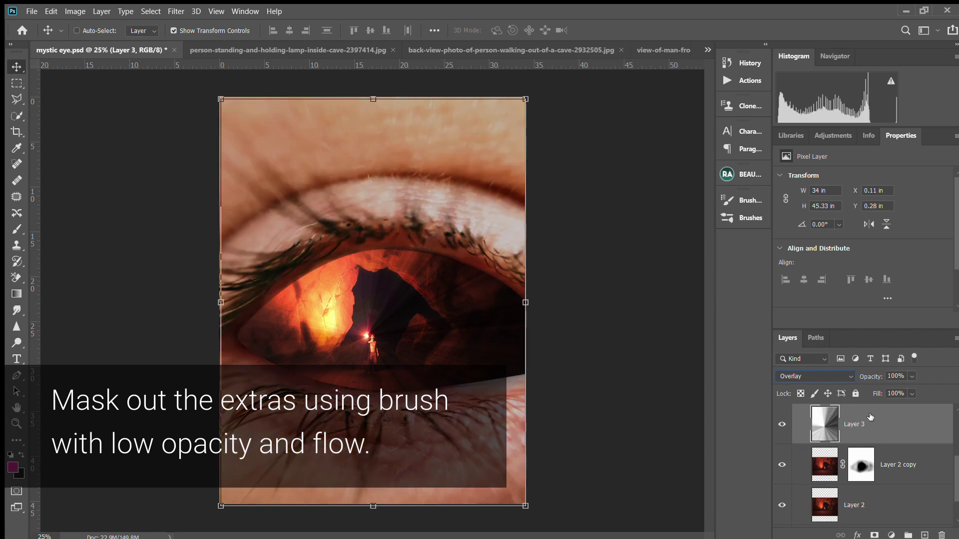
pyautogui.moveTo(878, 377); pyautogui.dragTo(869, 377)
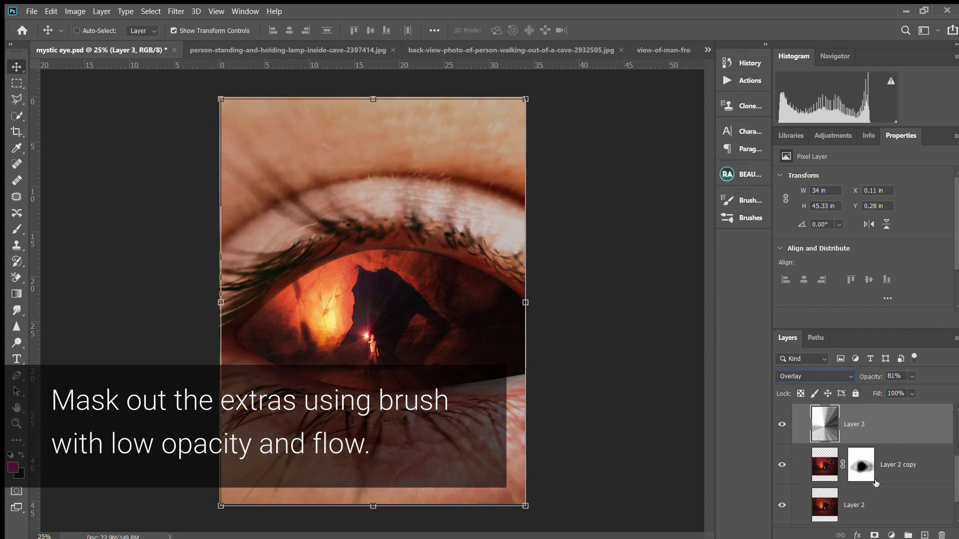
# - Add a mask to the gradient layer and lightly paint black over the rays inside the eye with a 448 px brush
pyautogui.click(874, 535)
pyautogui.press('d')
pyautogui.press('b')
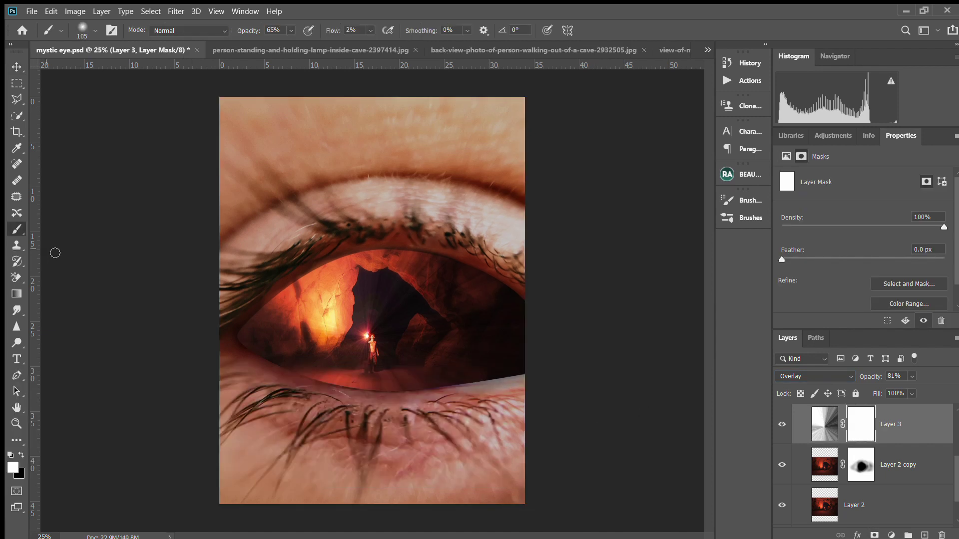
pyautogui.moveTo(637, 368); pyautogui.dragTo(630, 359)
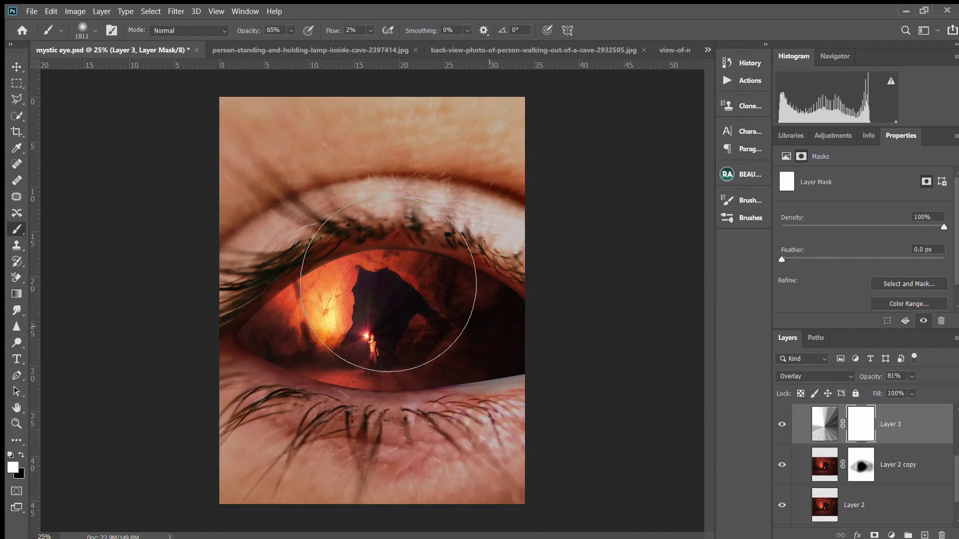
pyautogui.moveTo(656, 323); pyautogui.dragTo(589, 315)
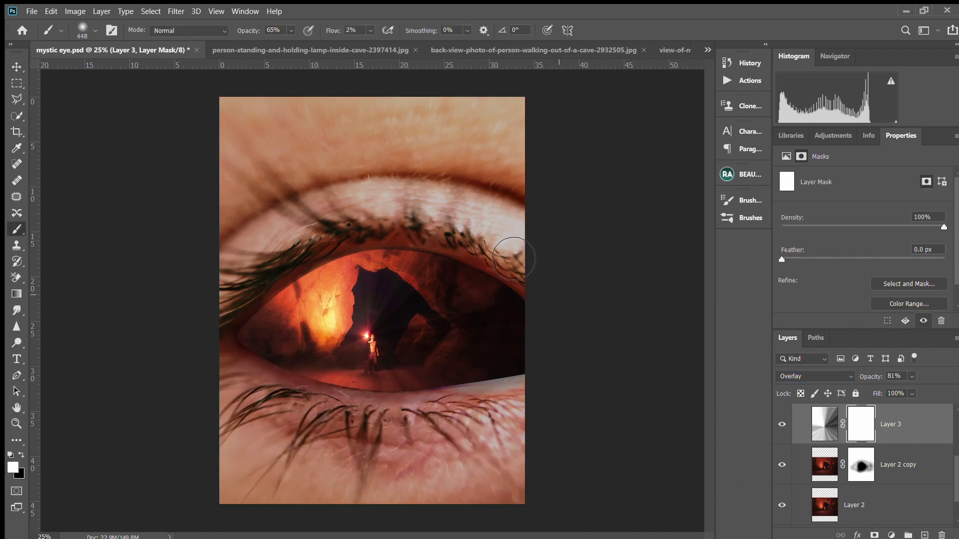
pyautogui.press('x')
pyautogui.moveTo(409, 315)
pyautogui.mouseDown()
pyautogui.moveTo(392, 246)
pyautogui.moveTo(441, 415)
pyautogui.moveTo(395, 298)
pyautogui.moveTo(257, 358)
pyautogui.moveTo(406, 387)
pyautogui.moveTo(475, 368)
pyautogui.moveTo(368, 252)
pyautogui.mouseUp()
# - Set the brush flow to 14% and mask out the excess rays around the lamp holder and across the cave
pyautogui.moveTo(339, 30); pyautogui.dragTo(345, 31)
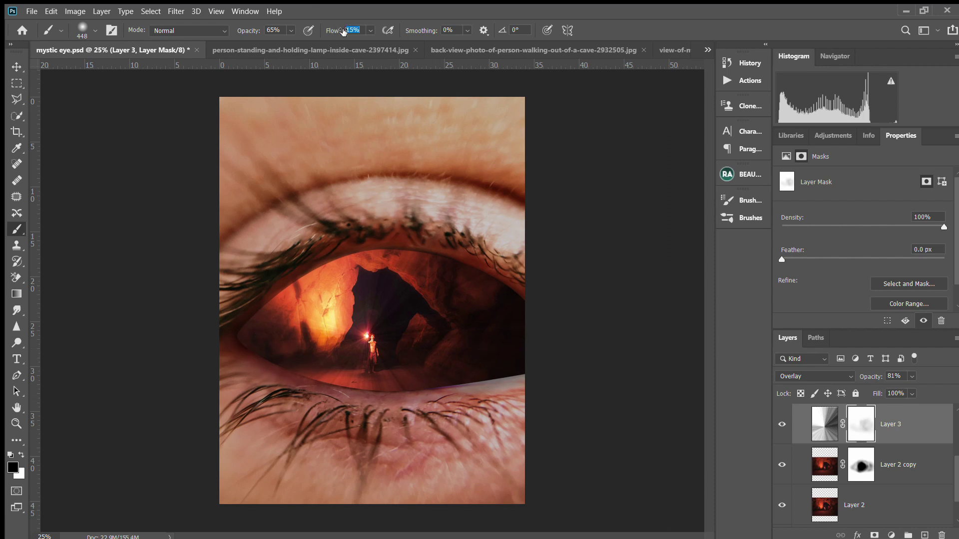
pyautogui.moveTo(452, 352)
pyautogui.mouseDown()
pyautogui.moveTo(581, 279)
pyautogui.moveTo(433, 340)
pyautogui.moveTo(433, 269)
pyautogui.moveTo(521, 133)
pyautogui.mouseUp()
pyautogui.moveTo(388, 335); pyautogui.dragTo(421, 172)
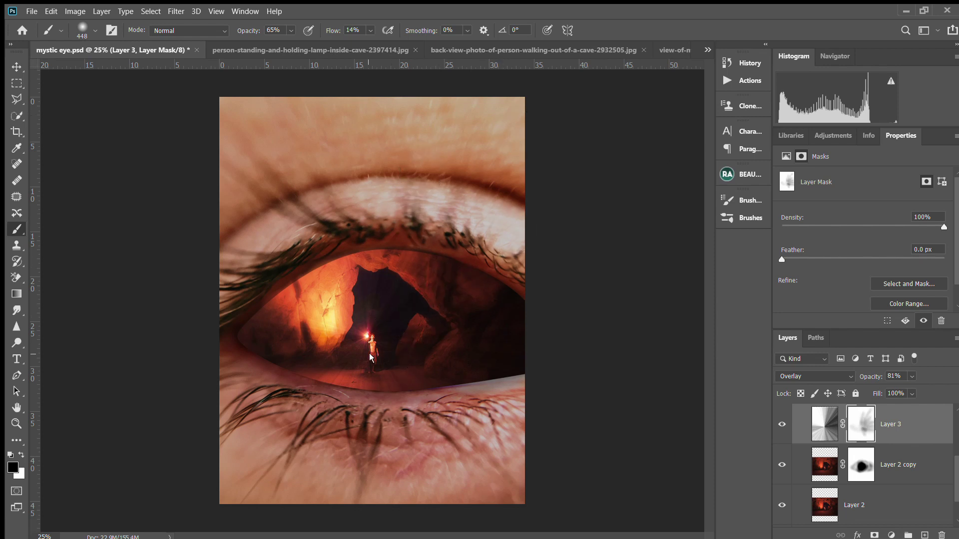
pyautogui.moveTo(386, 355); pyautogui.dragTo(191, 286)
pyautogui.moveTo(379, 375); pyautogui.dragTo(235, 416)
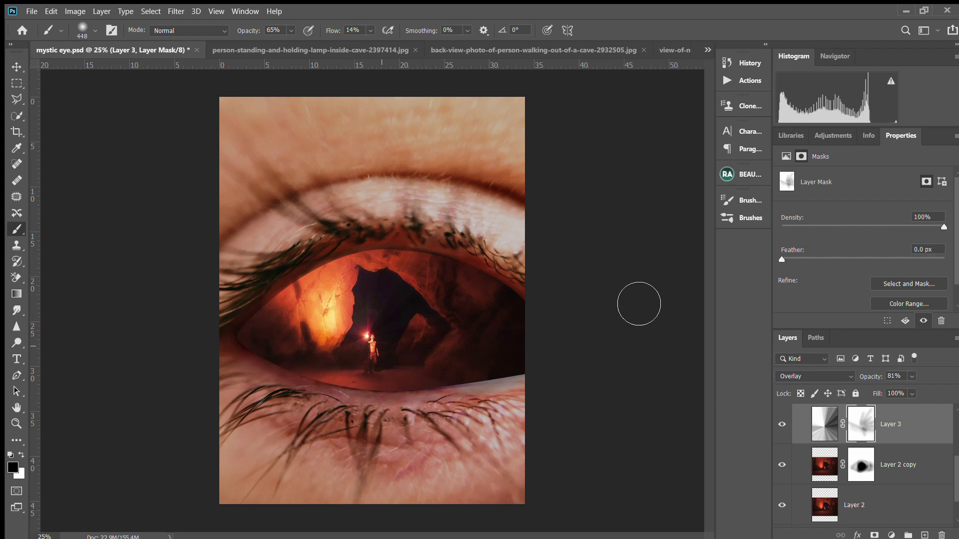
pyautogui.moveTo(434, 345); pyautogui.dragTo(416, 347)
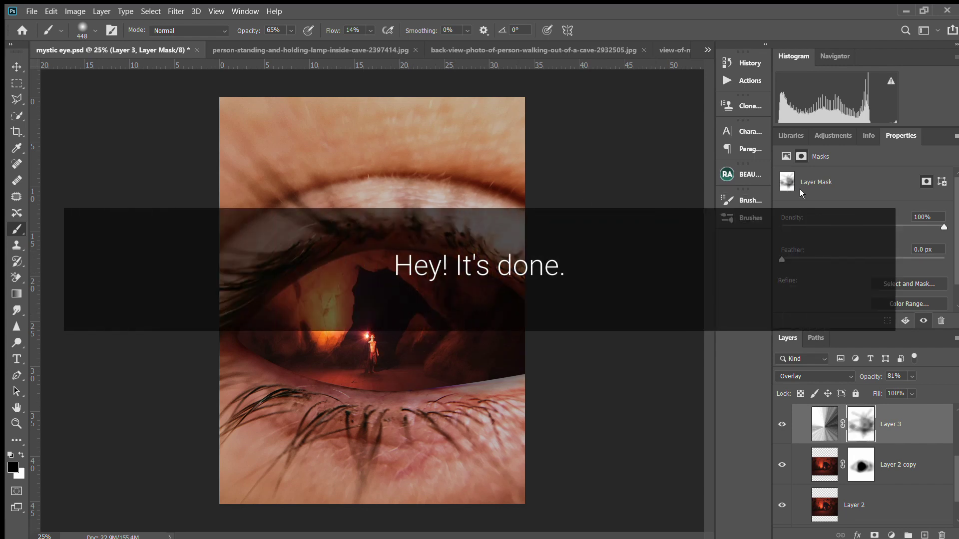
# - Compare the image with the gradient rays layer hidden and shown, leaving the layer visible
pyautogui.click(782, 424)
pyautogui.click(783, 424)
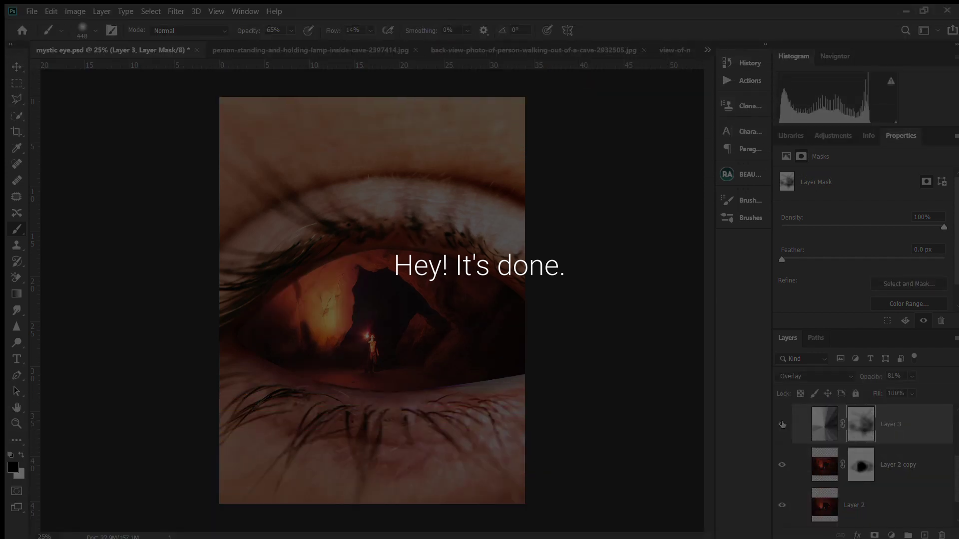
pyautogui.click(782, 424)
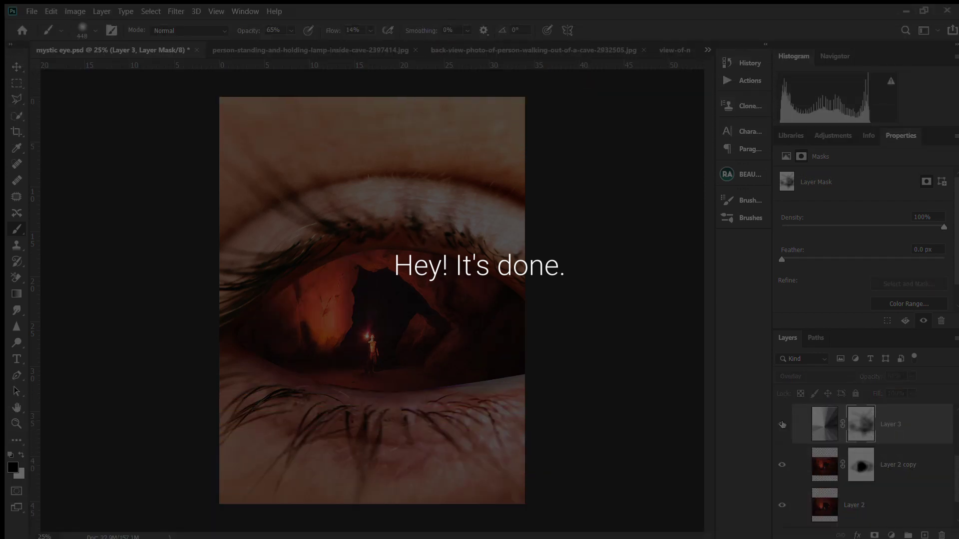
pyautogui.click(782, 424)
pyautogui.click(782, 424)
pyautogui.click(782, 424)
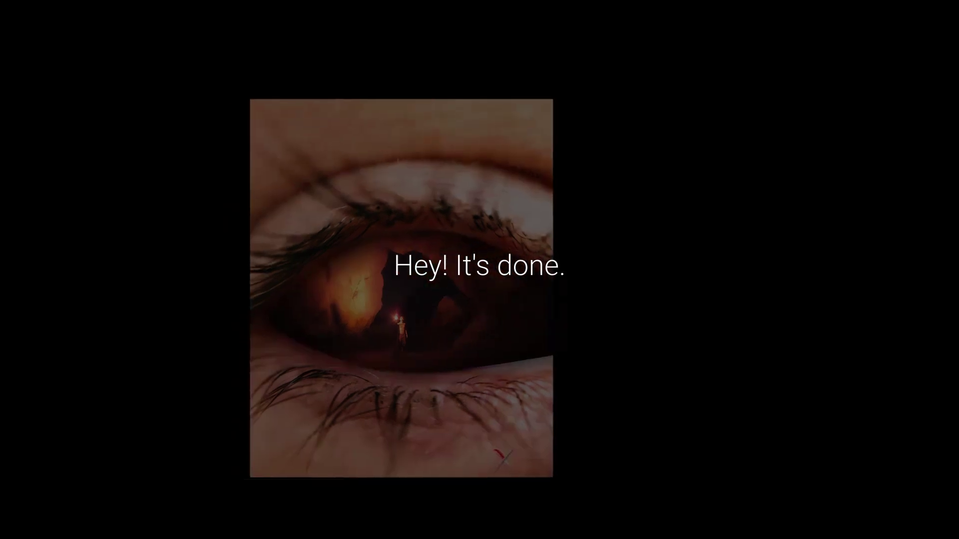